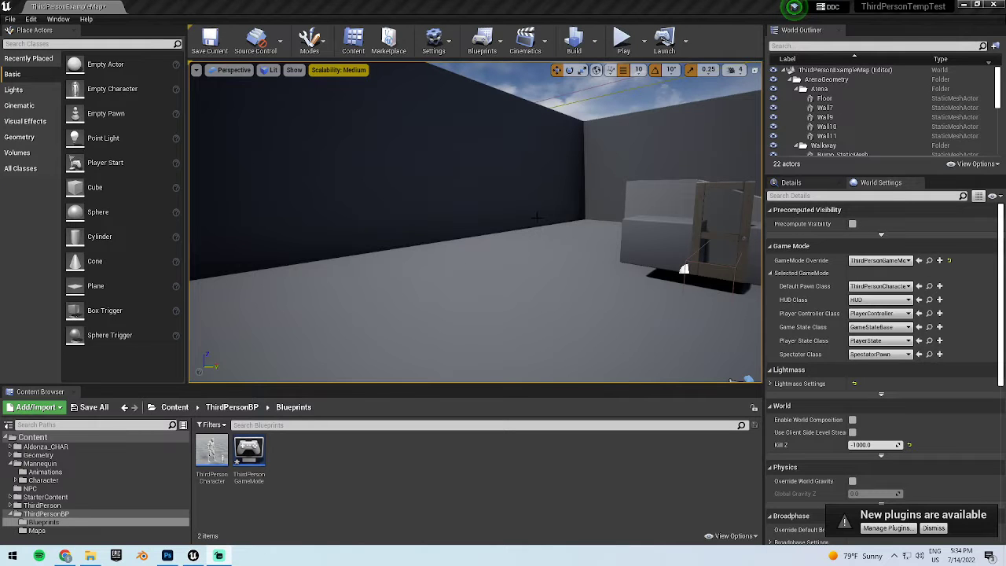
- Fly the viewport camera across the level toward the stairs, wall and walkway
mouse_move(557, 202)
right_mouse_down()
mouse_move(475, 223)
mouse_move(563, 188)
mouse_move(504, 208)
right_mouse_up()
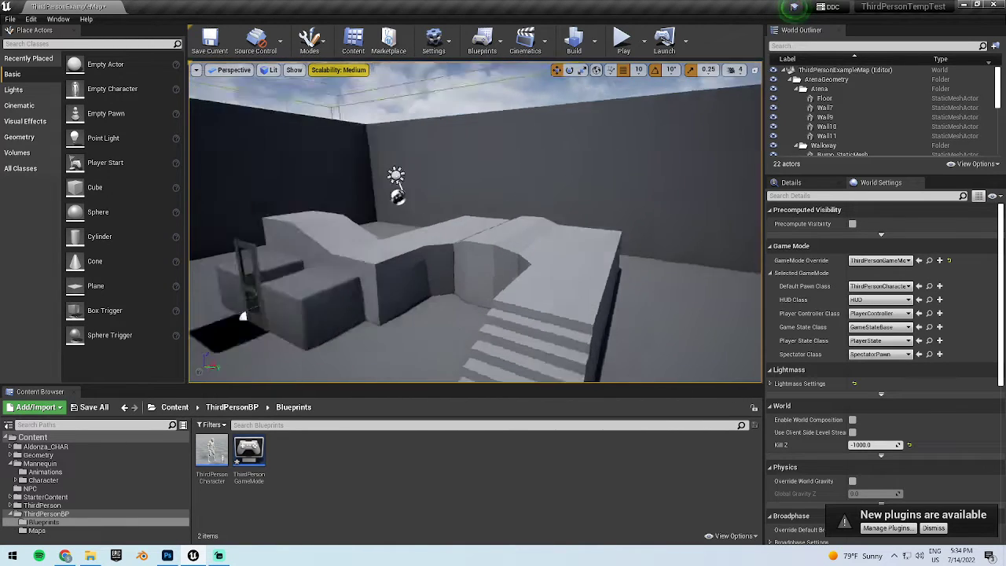
right_click_drag(504, 208, 596, 224)
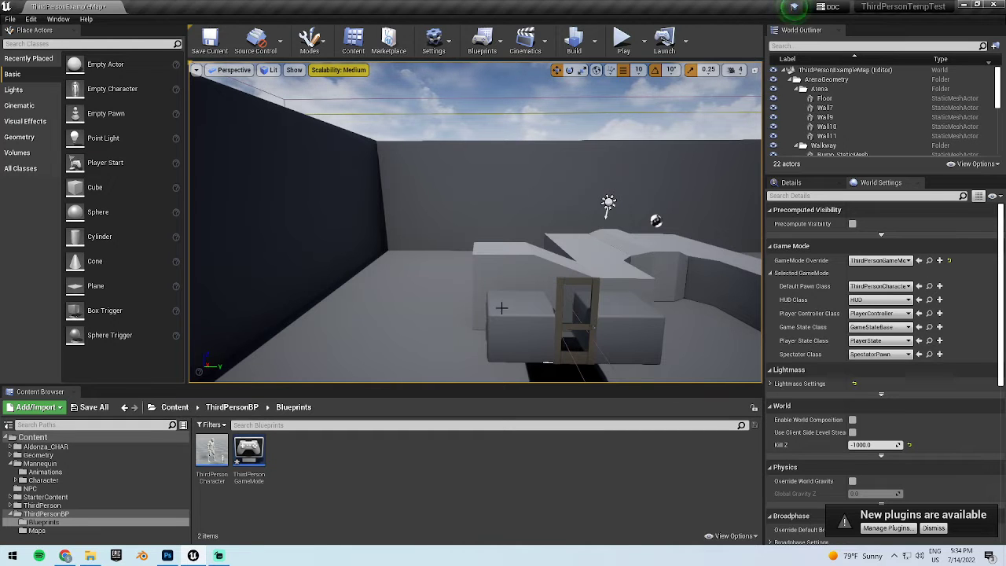
right_click_drag(589, 233, 588, 232)
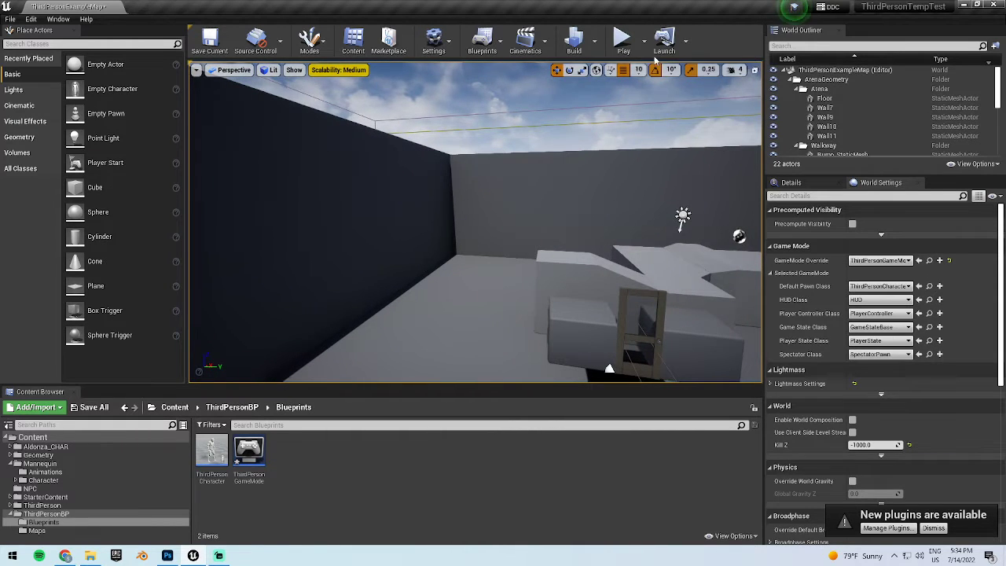
- Play-test the level, running the mannequin around the floor and walls, then end the session
left_click(623, 39)
key("w")
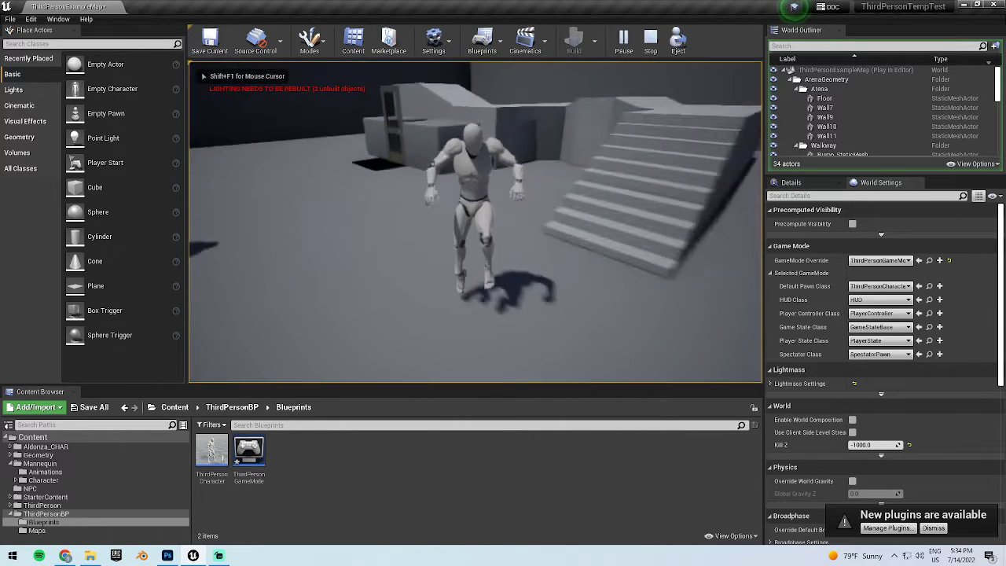
key("w")
key("w")
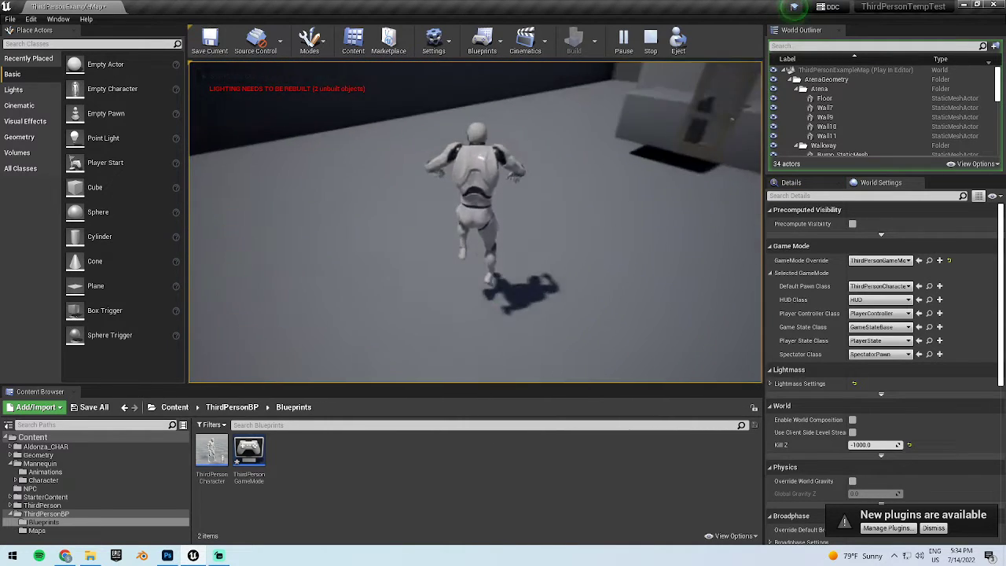
key("w")
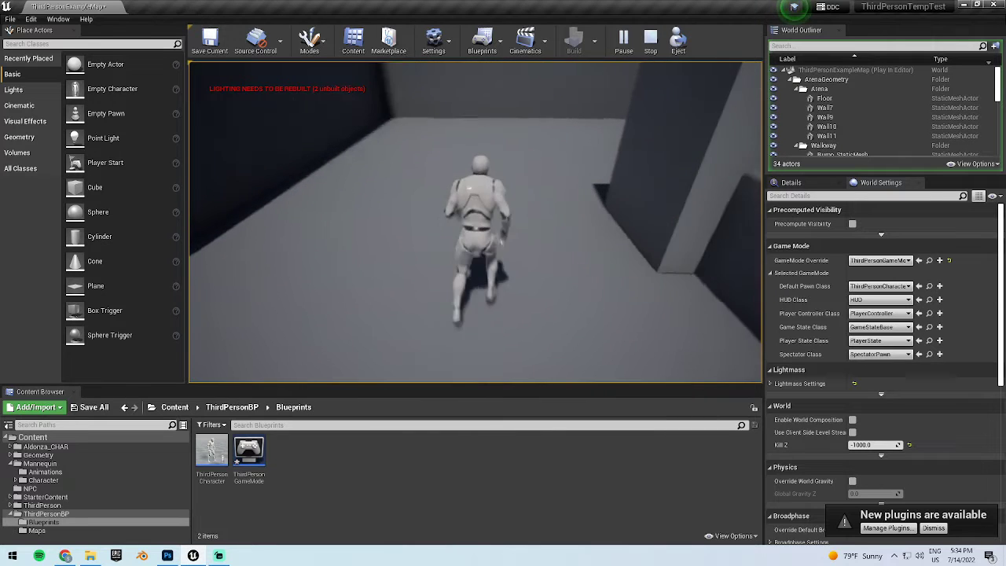
key("w")
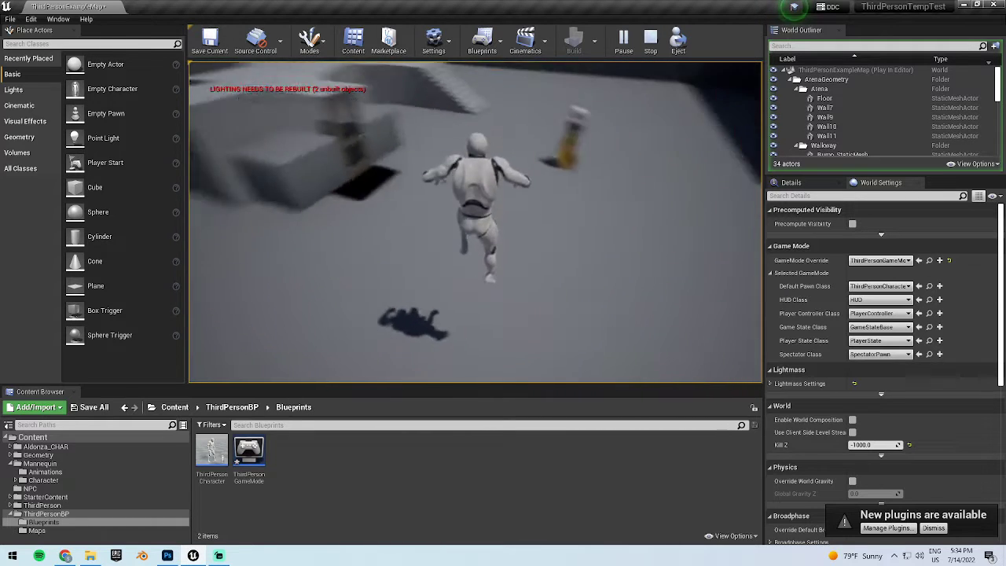
key("w")
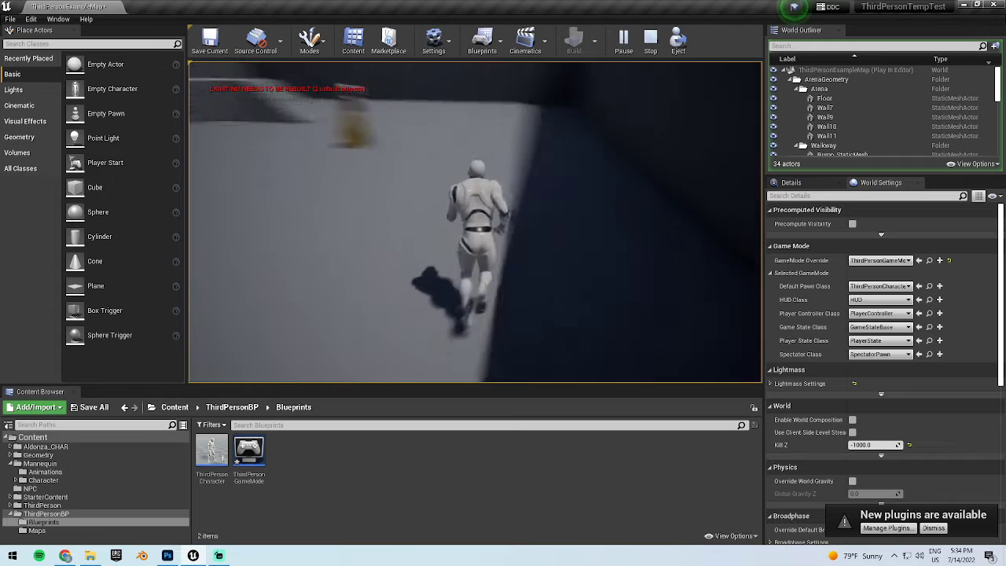
key("w")
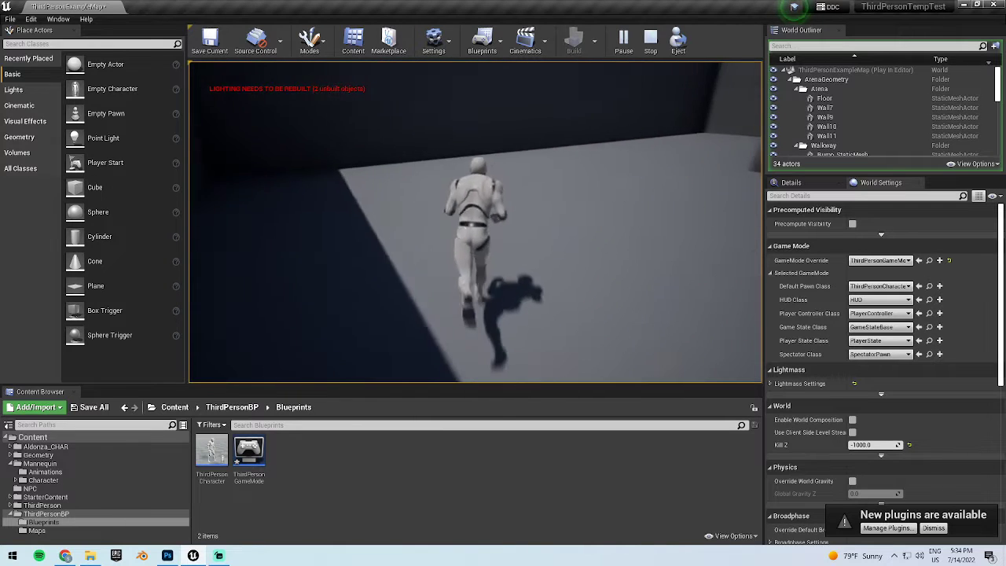
key("w")
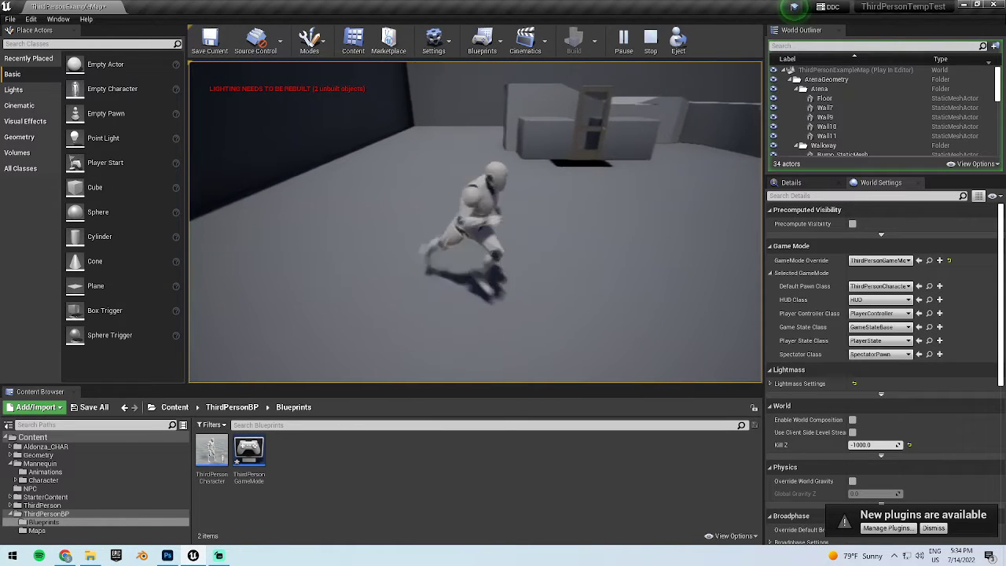
key("Escape")
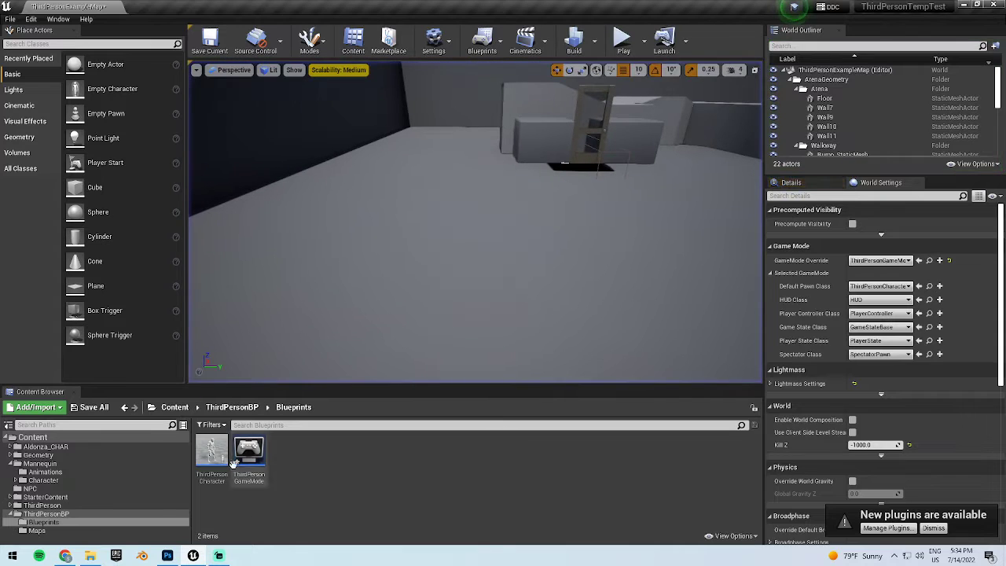
- Start a Blueprint Class, cancel the parent picker, and select ThirdPersonCharacter in Blueprints
right_click(333, 463)
left_click(481, 206)
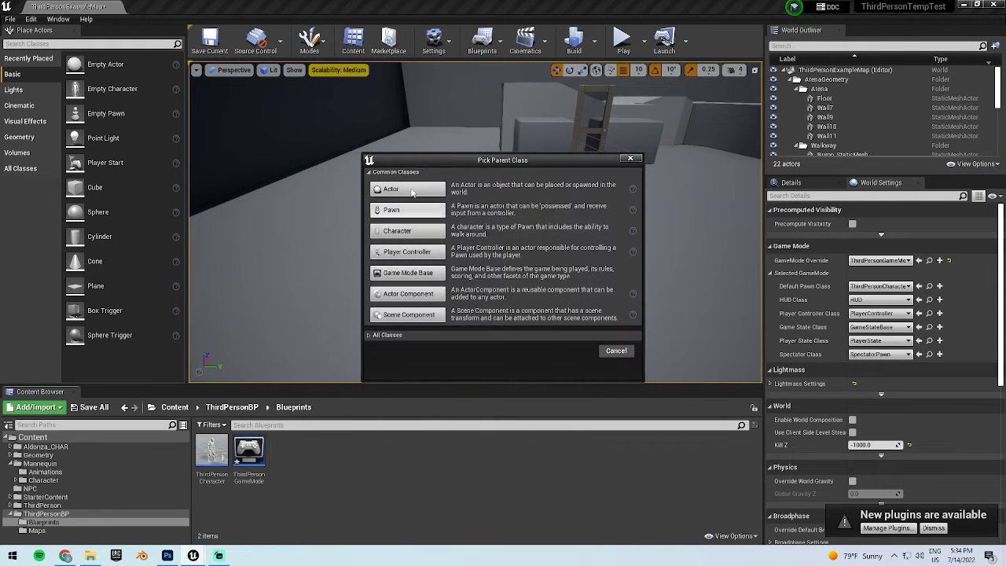
left_click(630, 158)
left_click(212, 456)
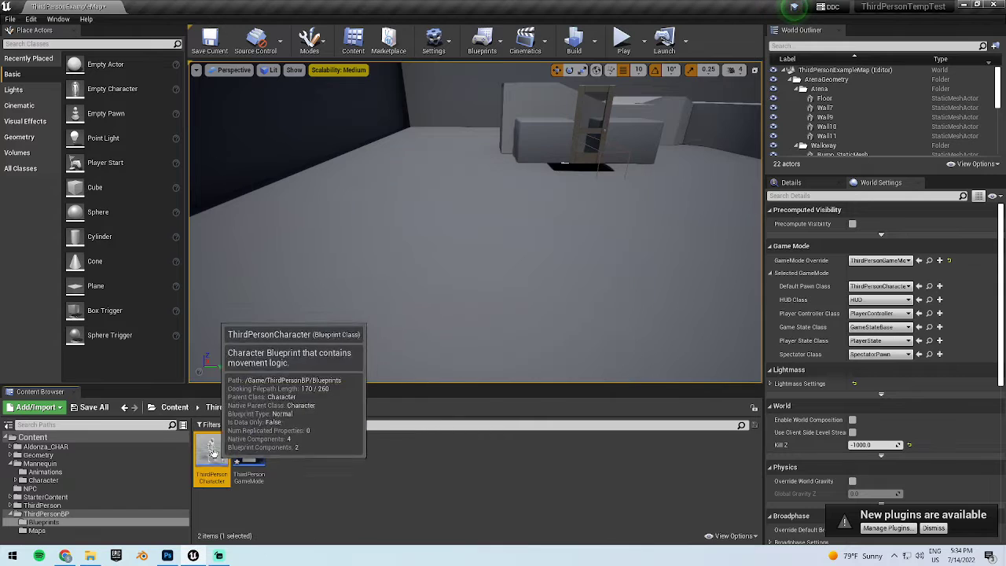
left_click(55, 513)
left_click(47, 523)
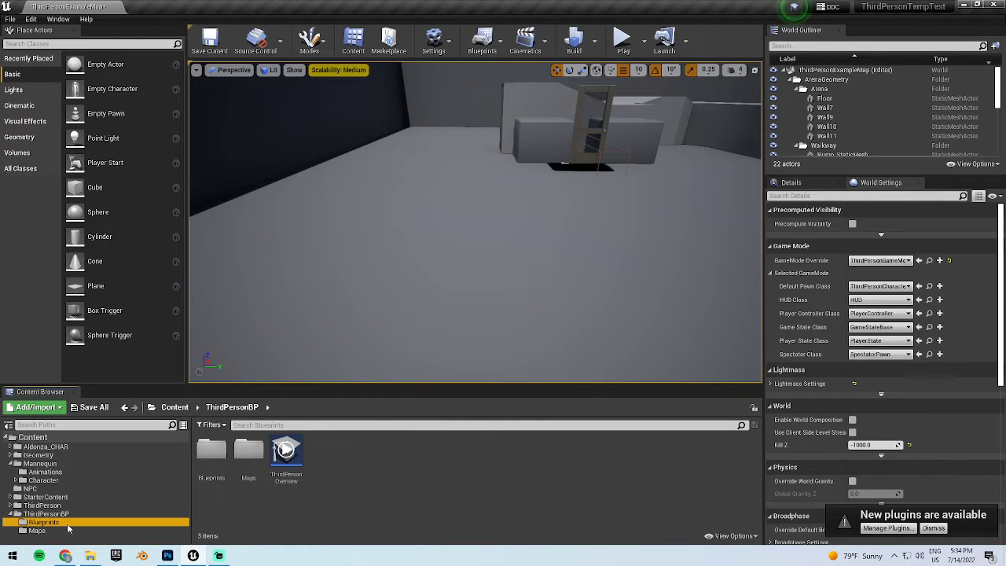
left_click(12, 463)
left_click(211, 452)
- Open ThirdPersonCharacter in its Viewport and inspect the Mesh and Capsule components
double_click(210, 452)
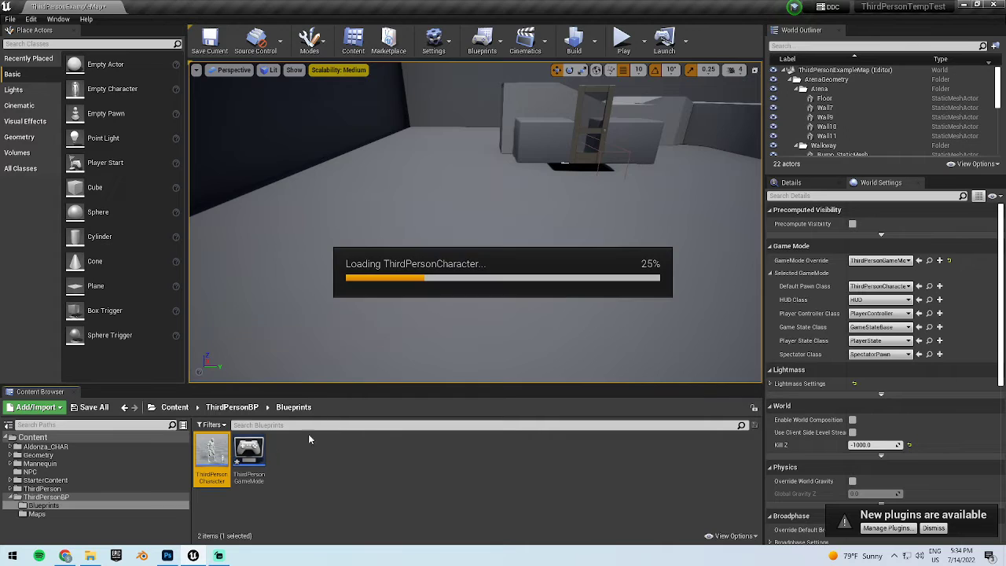
left_click(187, 77)
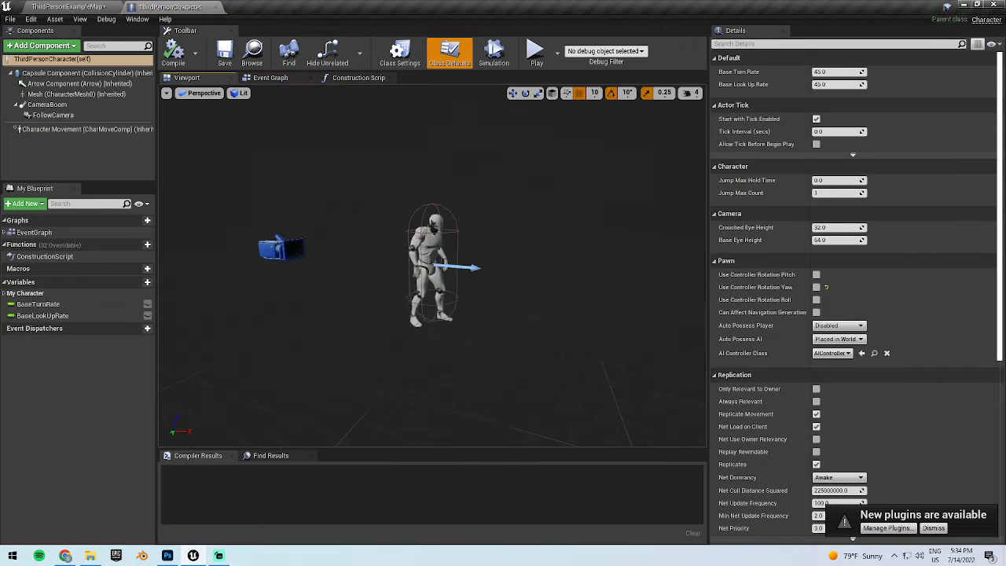
mouse_move(448, 210)
left_mouse_down()
mouse_move(369, 212)
mouse_move(440, 213)
left_mouse_up()
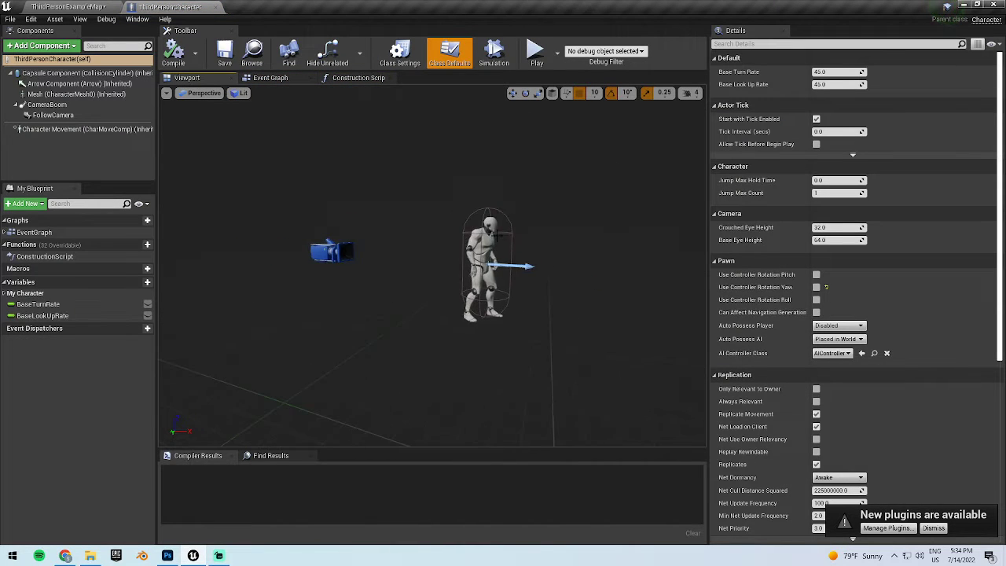
left_click(499, 260)
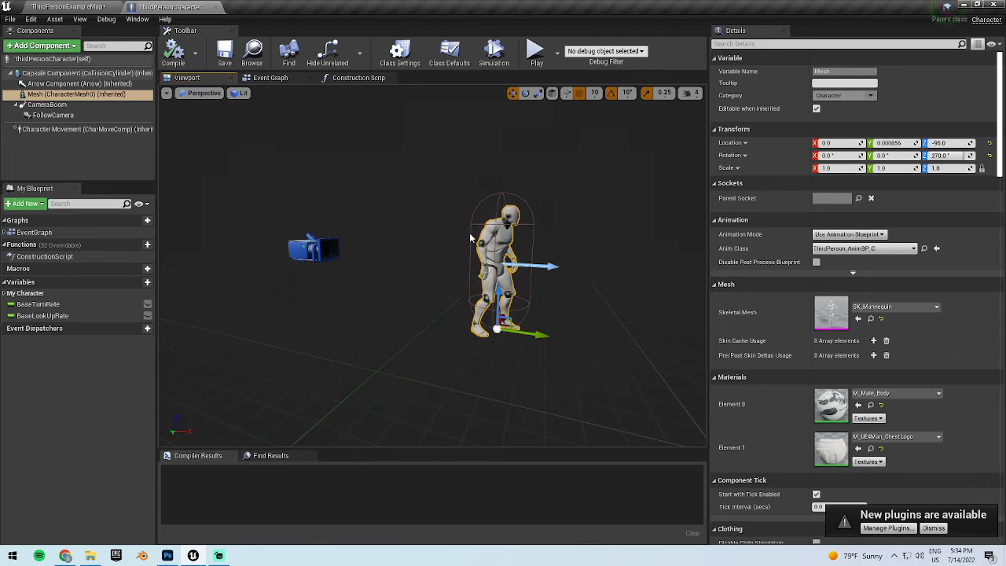
left_click(517, 196)
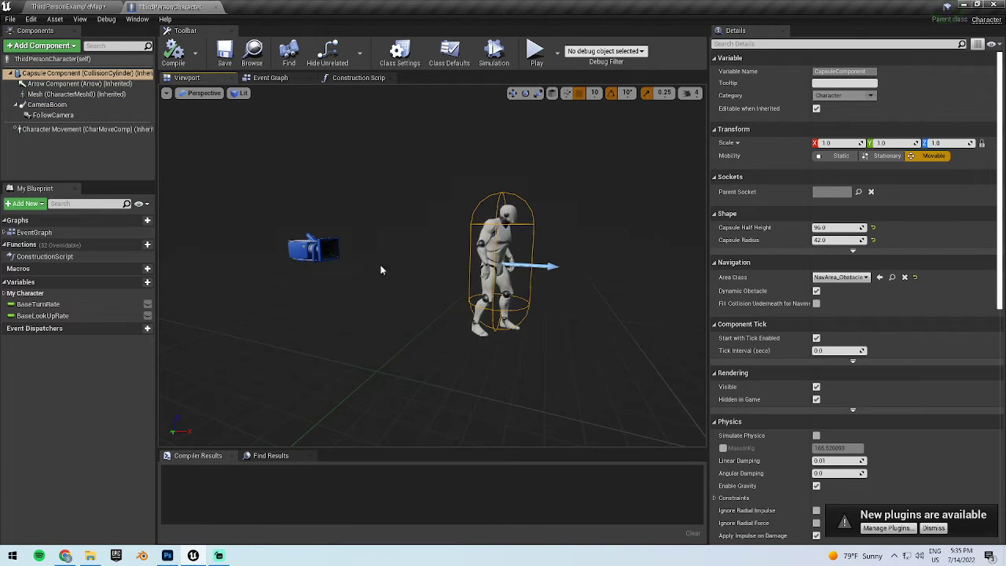
- Inspect the FollowCamera and CameraBoom, then open SK_Mannequin from the Mesh details
left_click(52, 114)
left_click(48, 104)
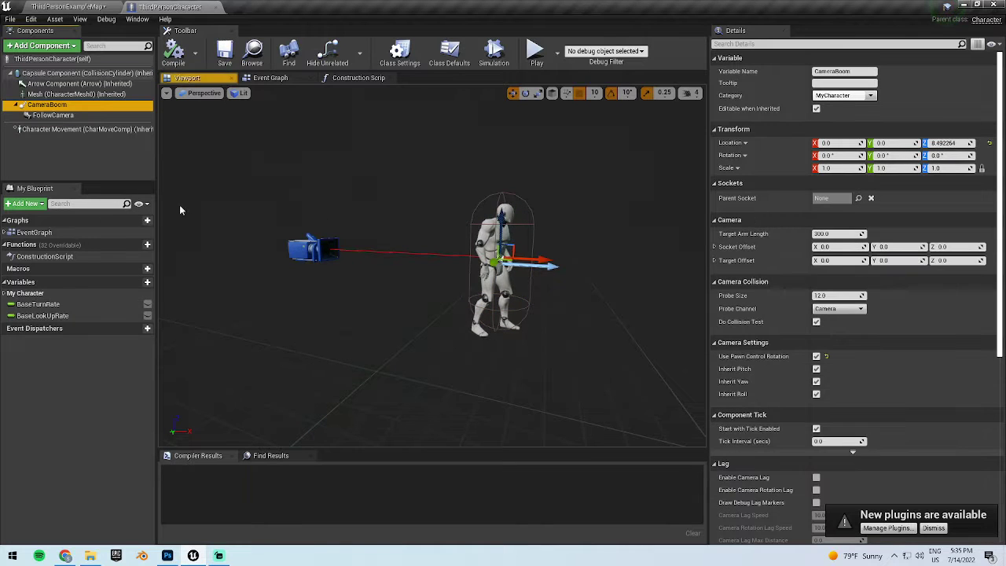
left_click(369, 260)
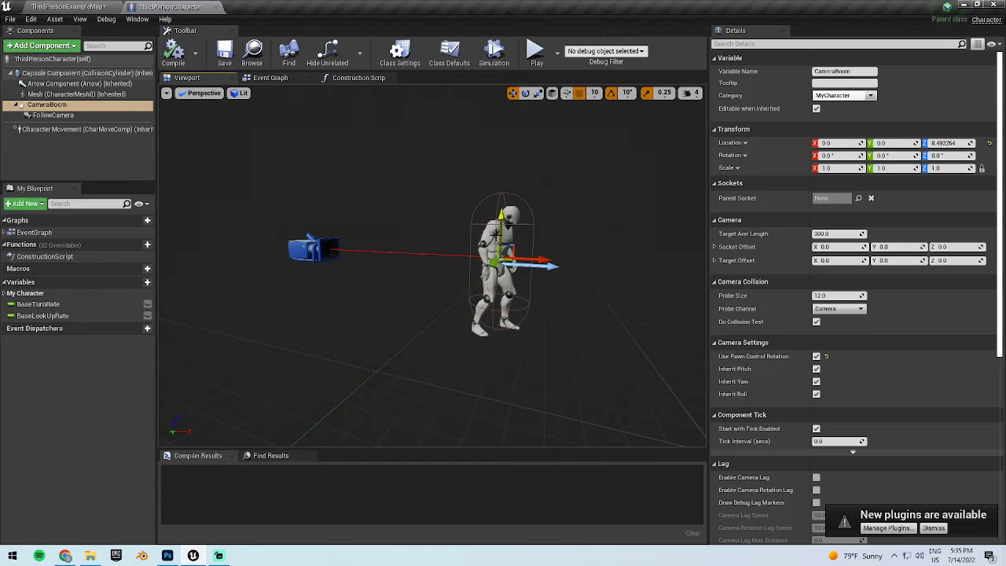
left_click(487, 243)
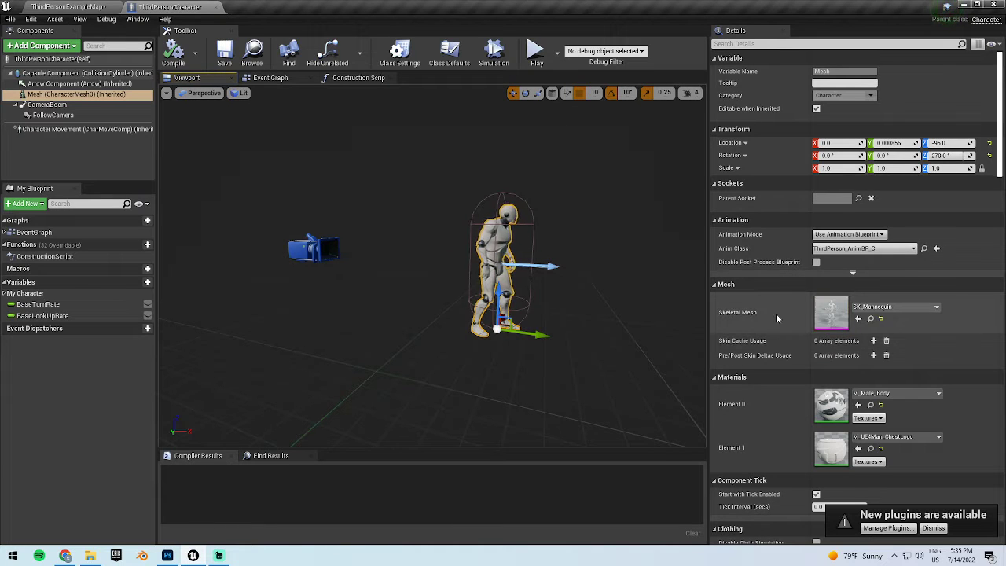
double_click(825, 318)
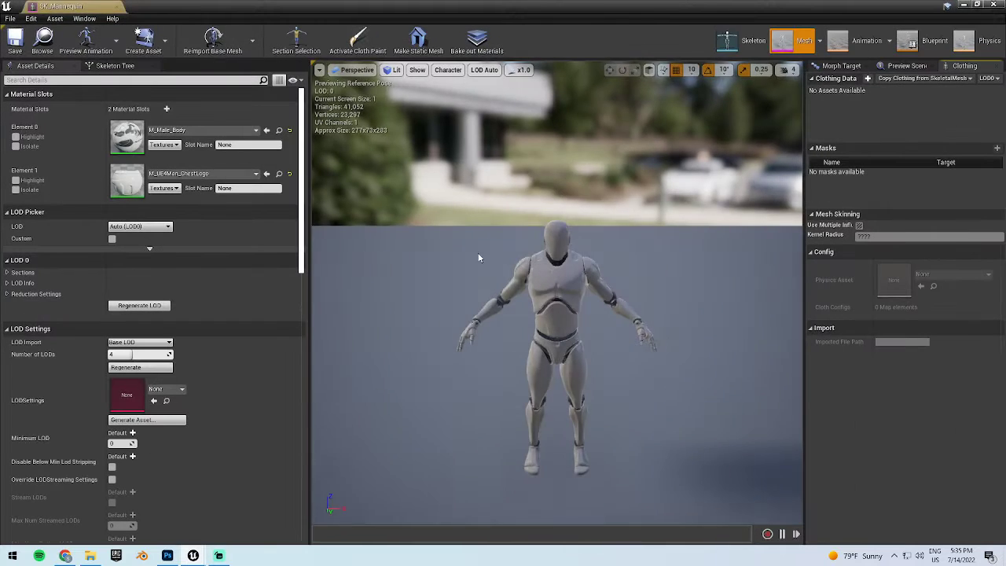
- Dock the SK_Mannequin mesh editor alongside the other editor tabs
left_click_drag(645, 304, 619, 284)
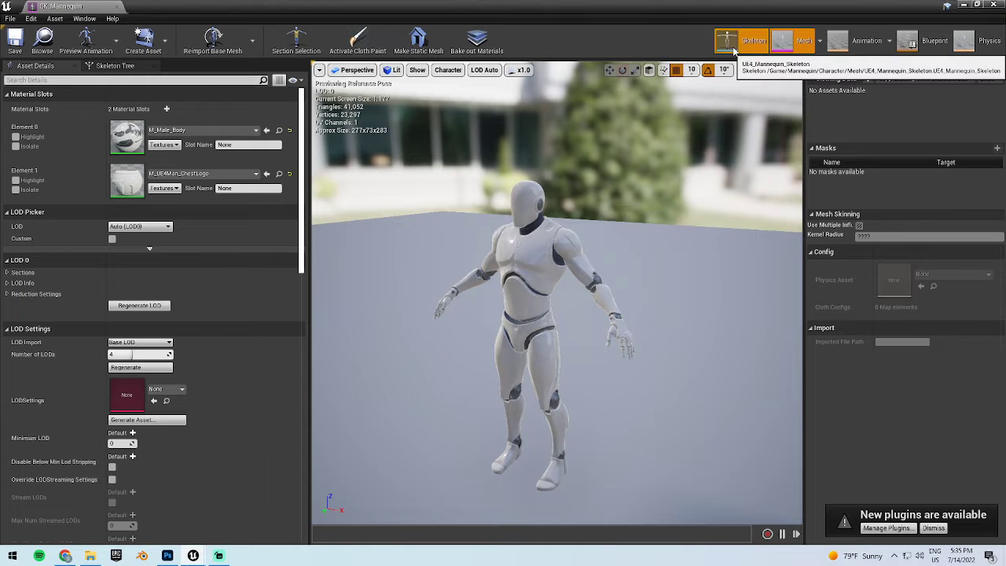
double_click(534, 13)
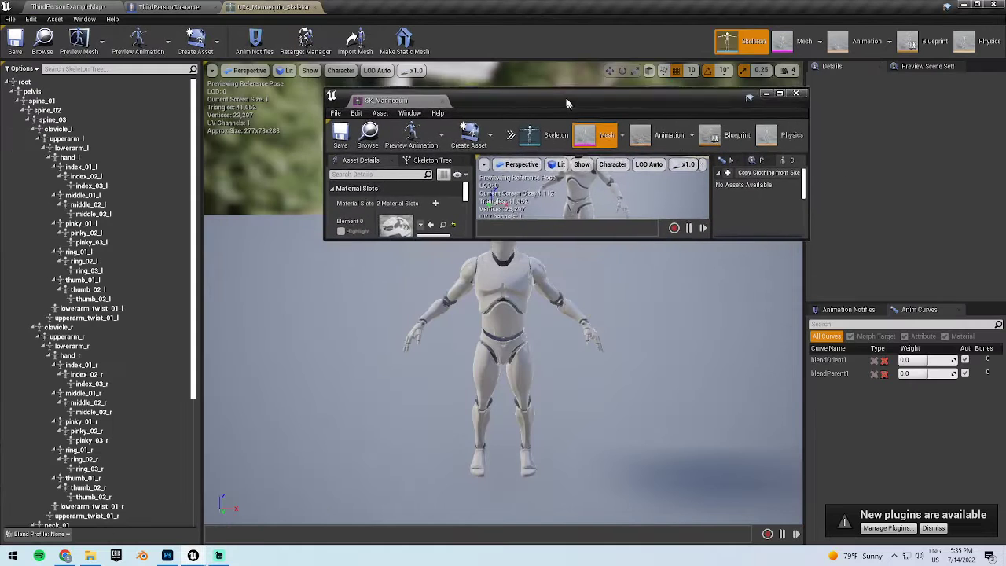
left_click_drag(388, 92, 357, 7)
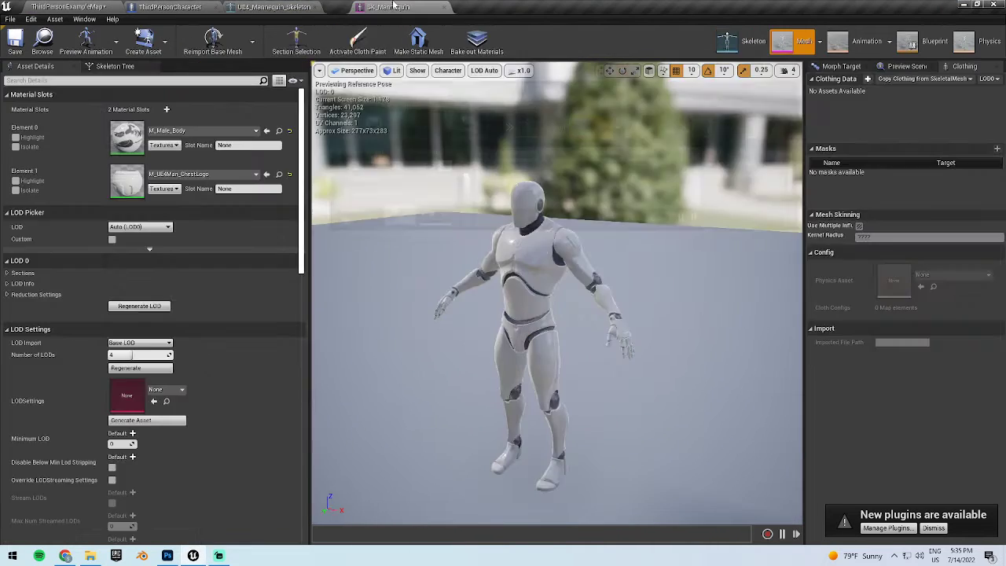
- Inspect the left-hand thumb, lowerarm_twist_01_l and ball_l bones in the skeleton tree
left_click(267, 7)
left_click(126, 280)
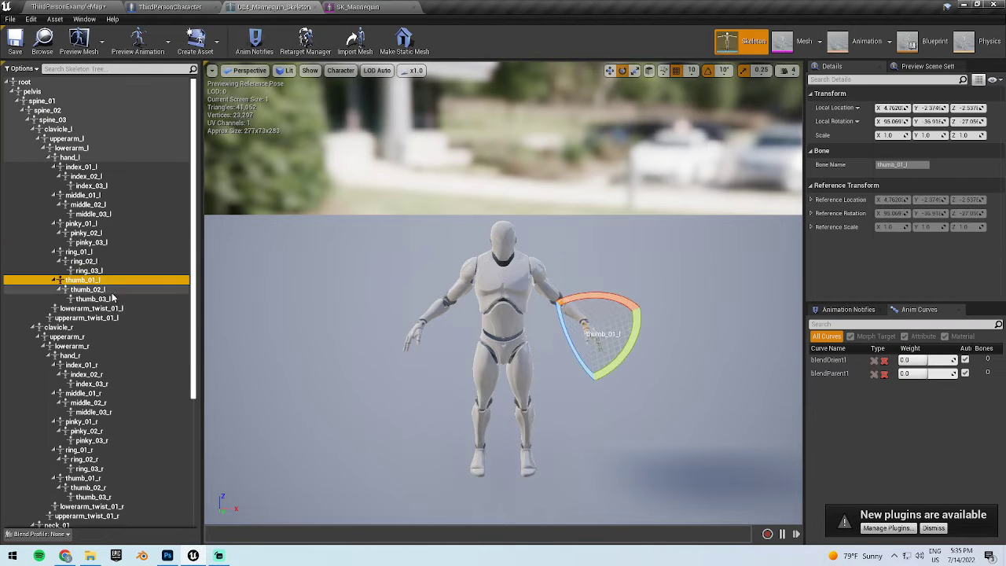
left_click(127, 402)
left_click(130, 459)
left_click(130, 308)
scroll(126, 236, "down", 5)
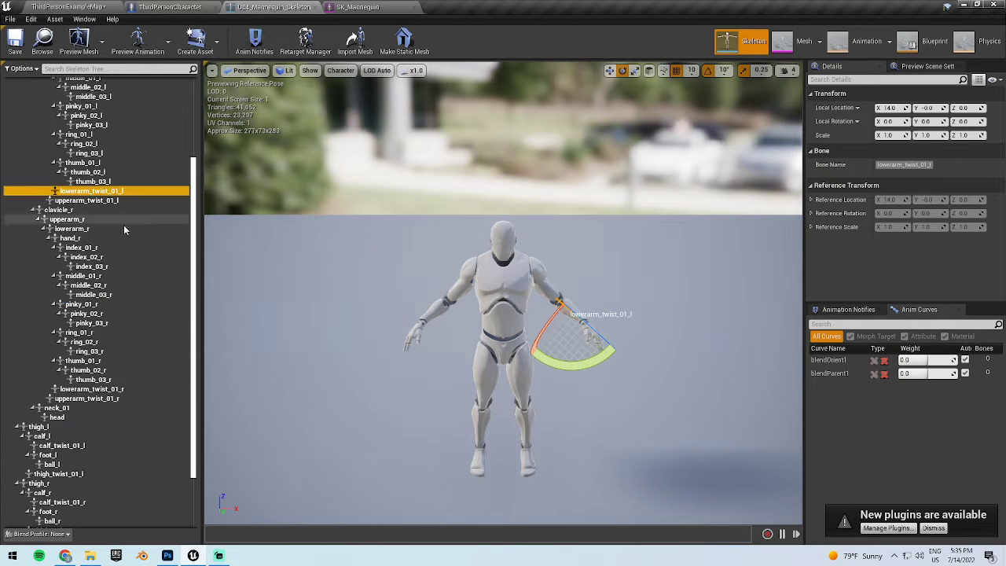
scroll(118, 314, "down", 3)
left_click(110, 392)
- Test-rotate ball_l and undo it, select spine_02, then open ThirdPerson_IdleRun_2D
left_click_drag(523, 456, 535, 472)
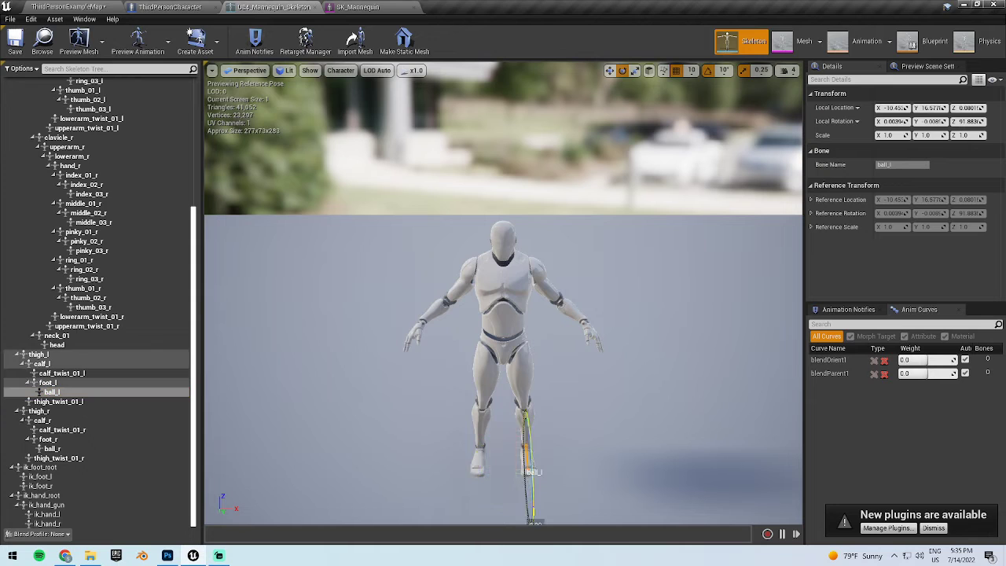
key("ctrl+z")
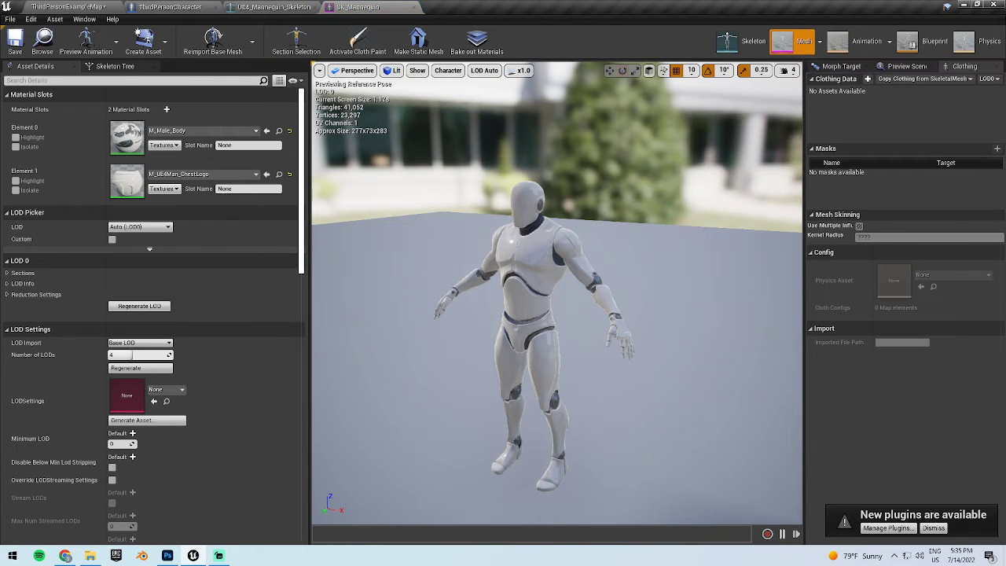
left_click(529, 214)
scroll(226, 301, "down", 3)
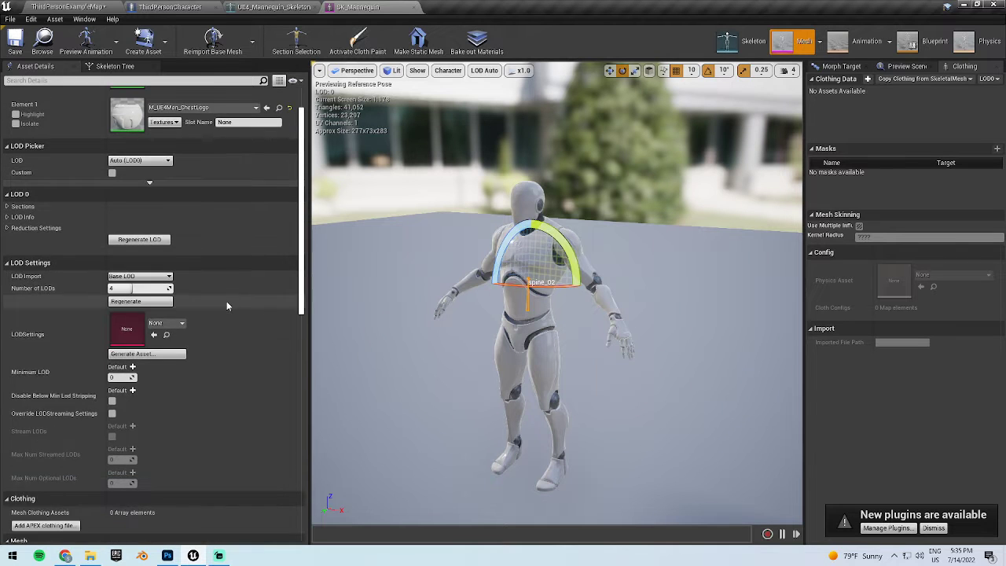
scroll(226, 301, "up", 3)
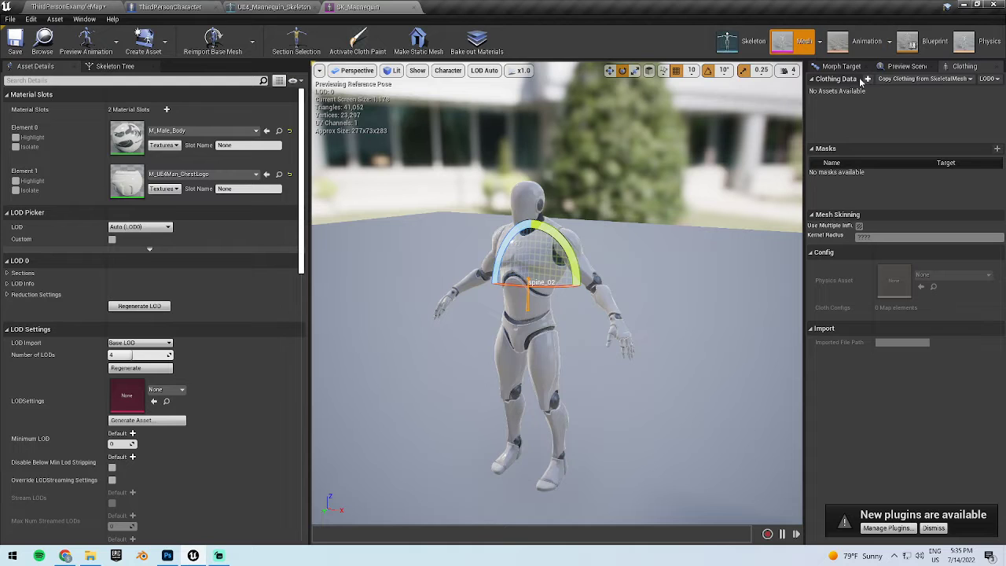
left_click(867, 43)
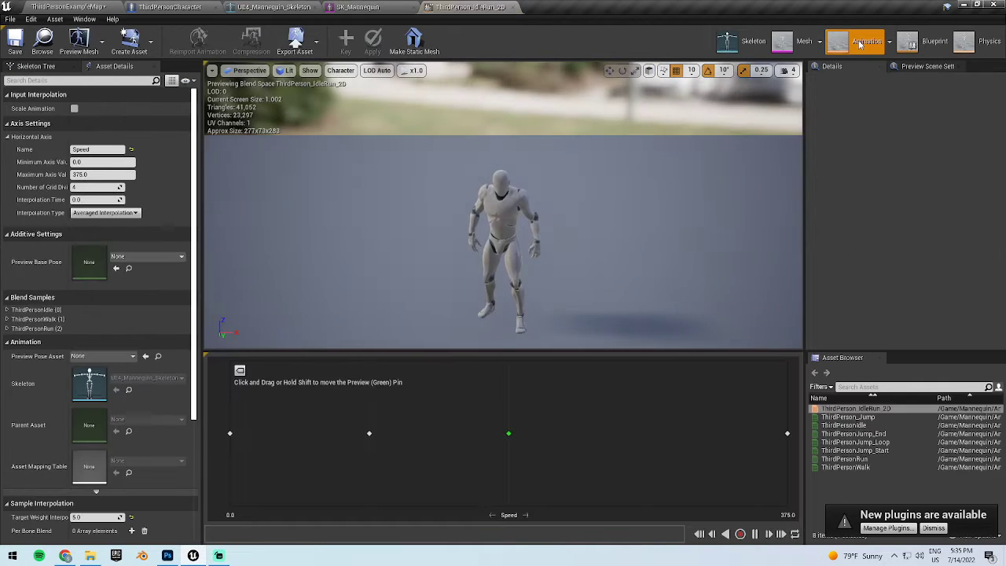
- Open ThirdPerson_AnimBP's Event Graph, peek at Idle/Run, then select the AnimGraph's Default node
left_click(935, 41)
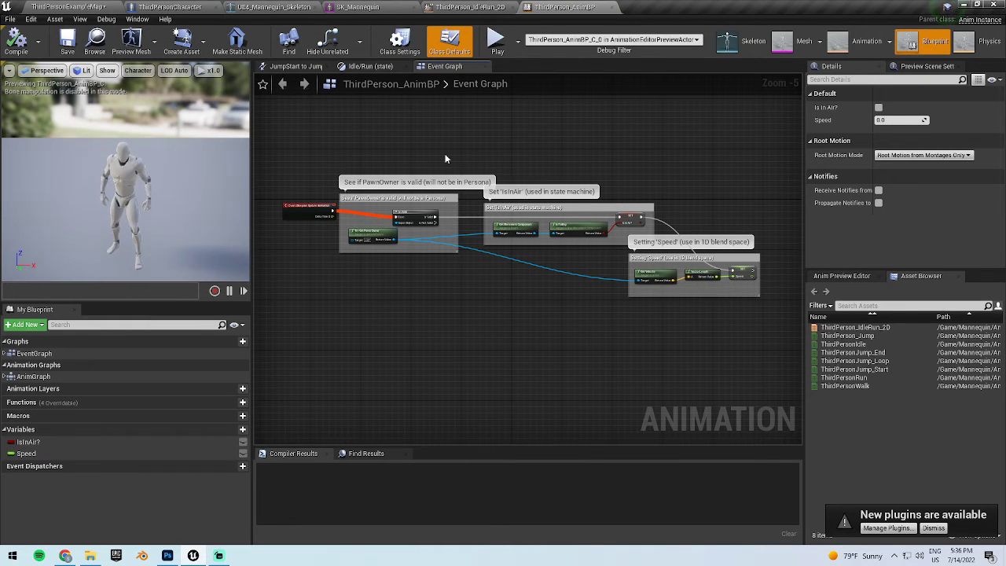
mouse_move(731, 369)
left_mouse_down()
mouse_move(292, 180)
mouse_move(698, 380)
mouse_move(346, 166)
mouse_move(678, 369)
mouse_move(743, 385)
left_mouse_up()
left_click(730, 370)
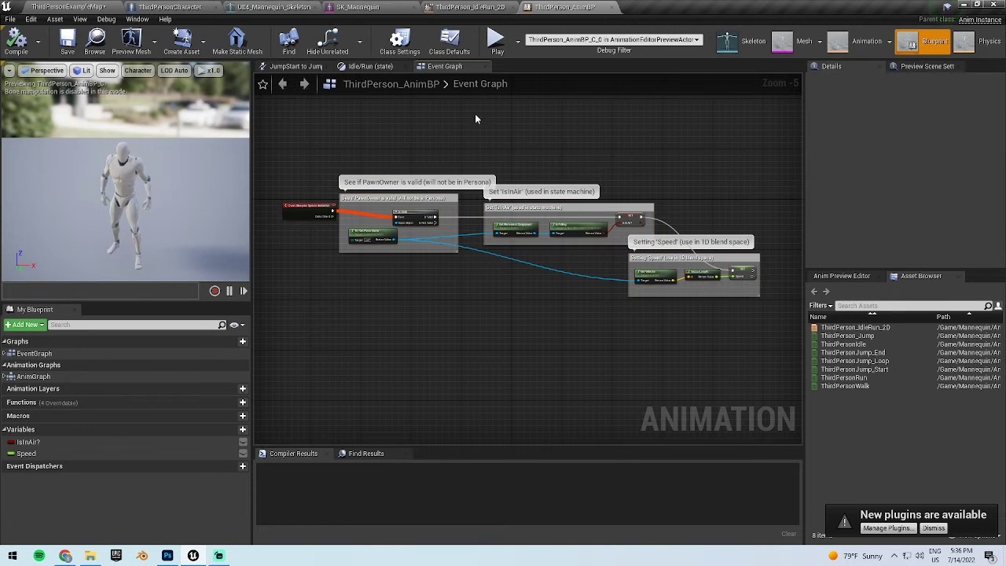
left_click(371, 66)
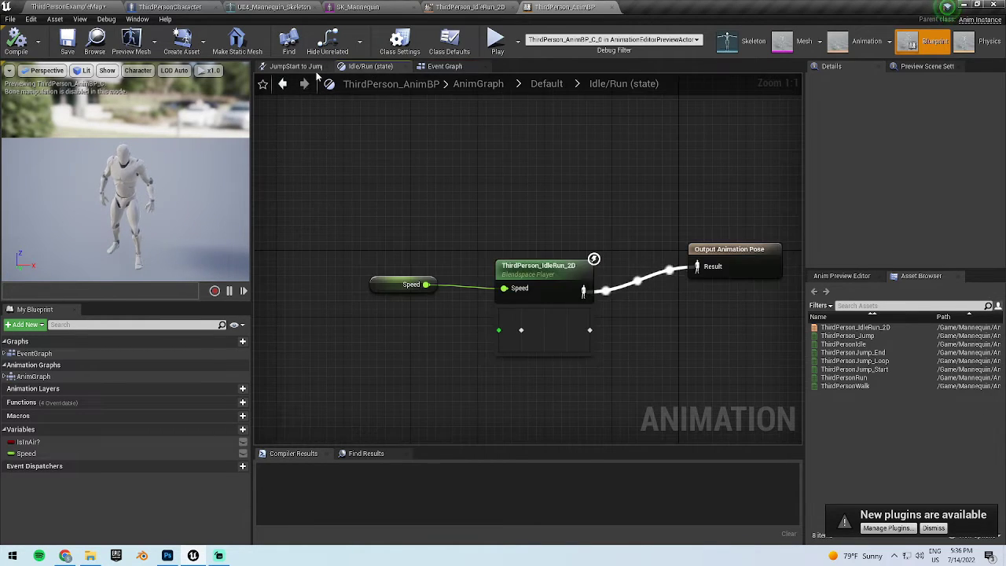
left_click(475, 84)
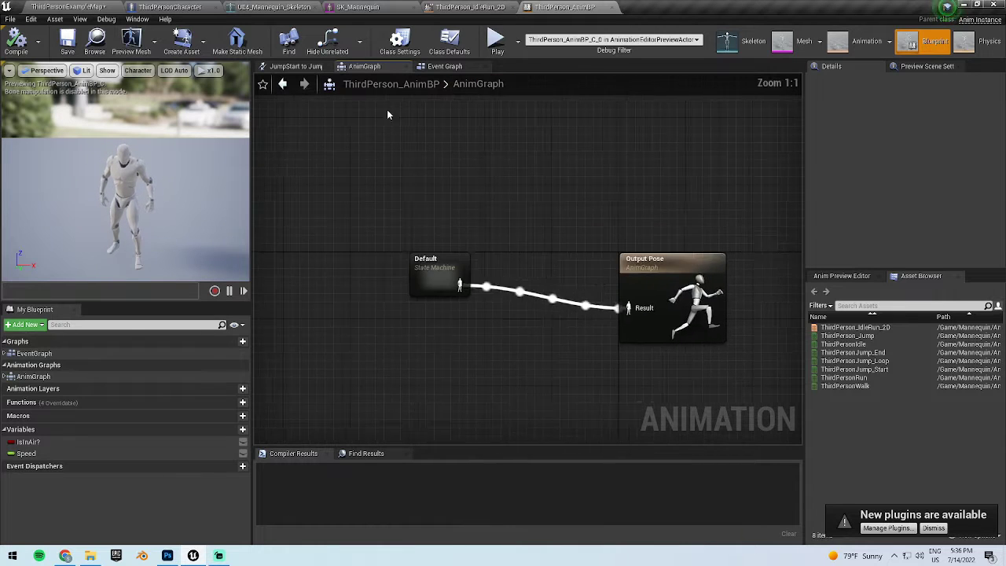
left_click(410, 255)
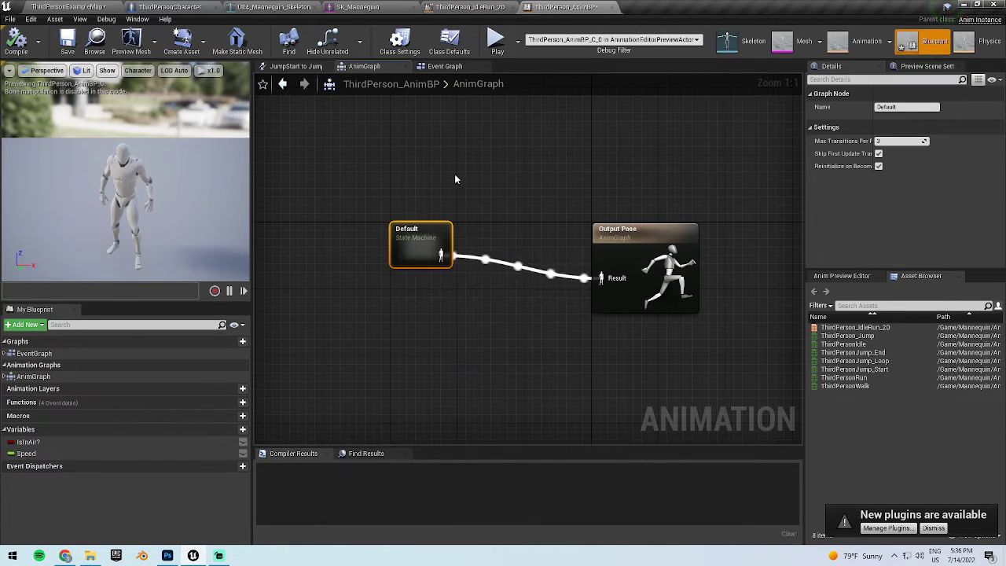
- Open the Default state machine and add a trial state wired from Idle/Run
mouse_move(423, 236)
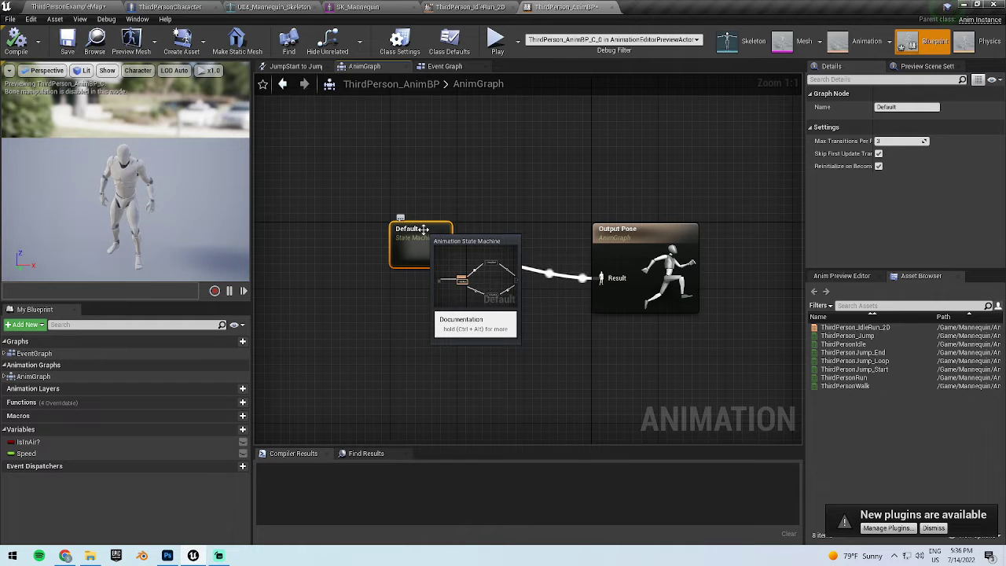
double_click(424, 229)
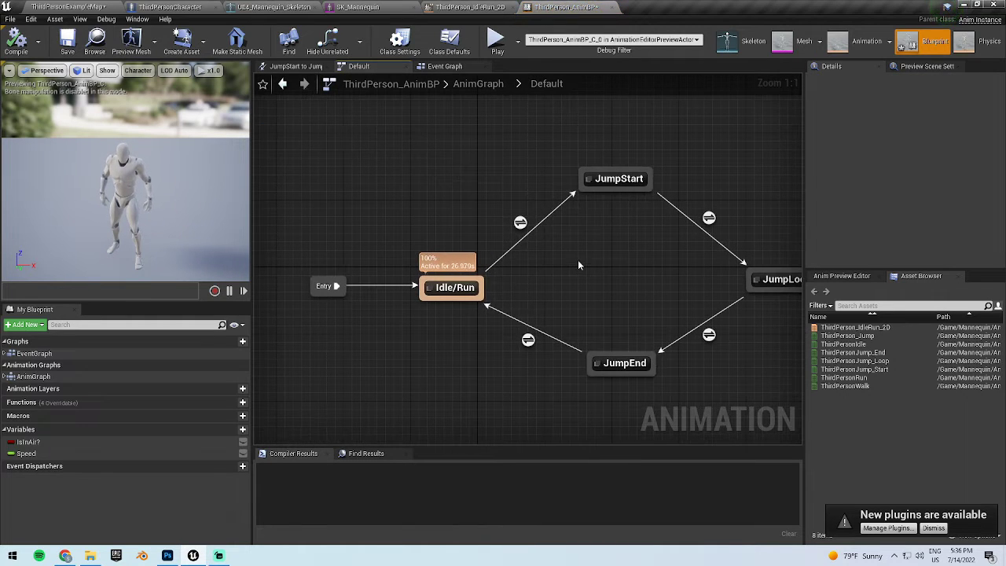
mouse_move(440, 288)
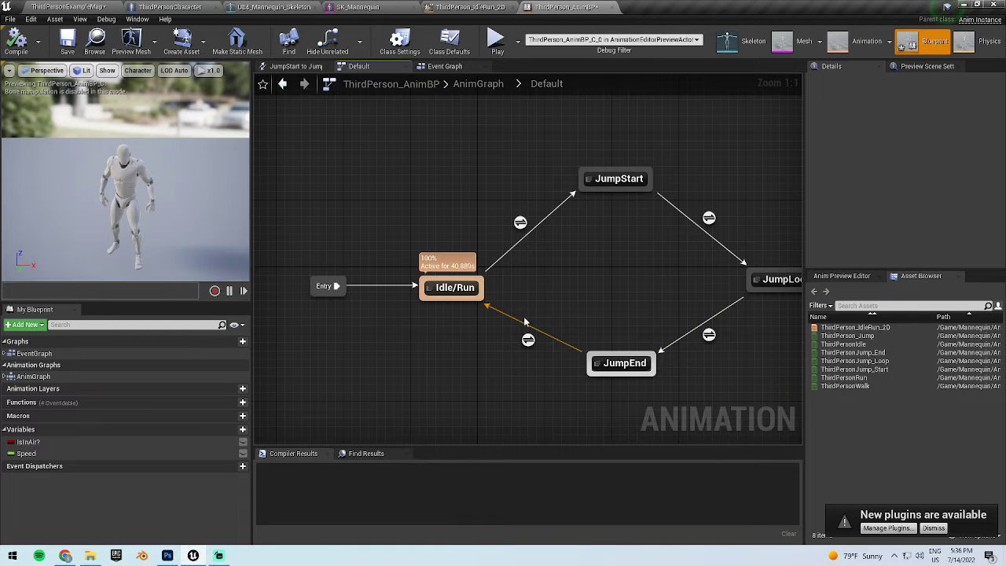
mouse_move(446, 283)
left_mouse_down()
mouse_move(450, 178)
mouse_move(477, 286)
left_mouse_up()
left_click(509, 204)
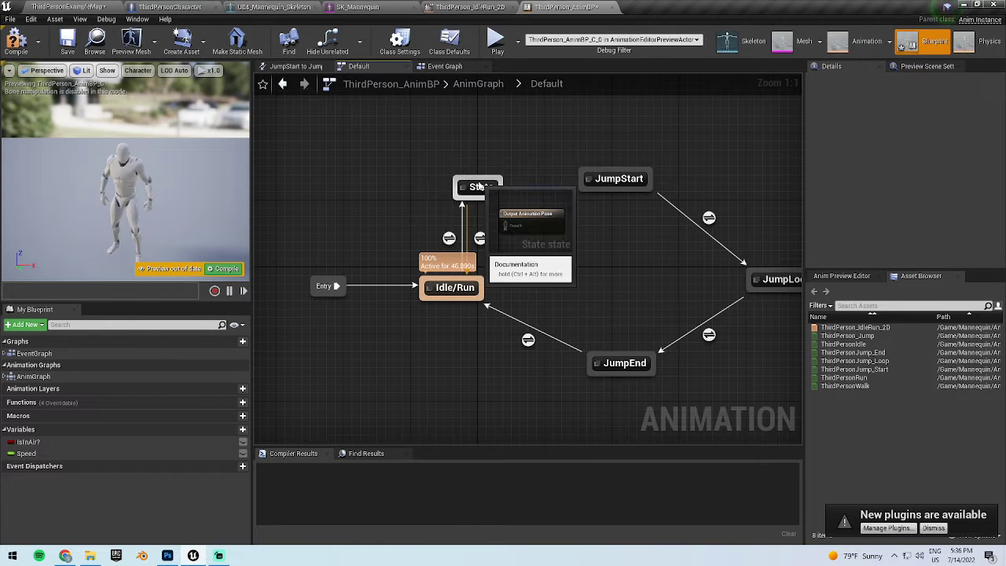
- Delete the trial state with its transitions and restore the original view
left_click_drag(388, 144, 415, 175)
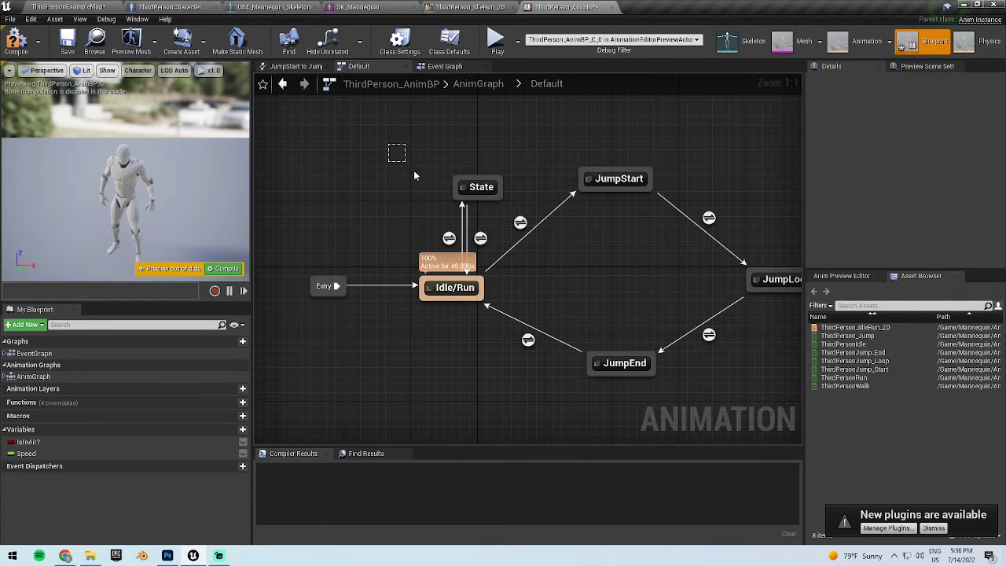
left_click_drag(484, 246, 488, 249)
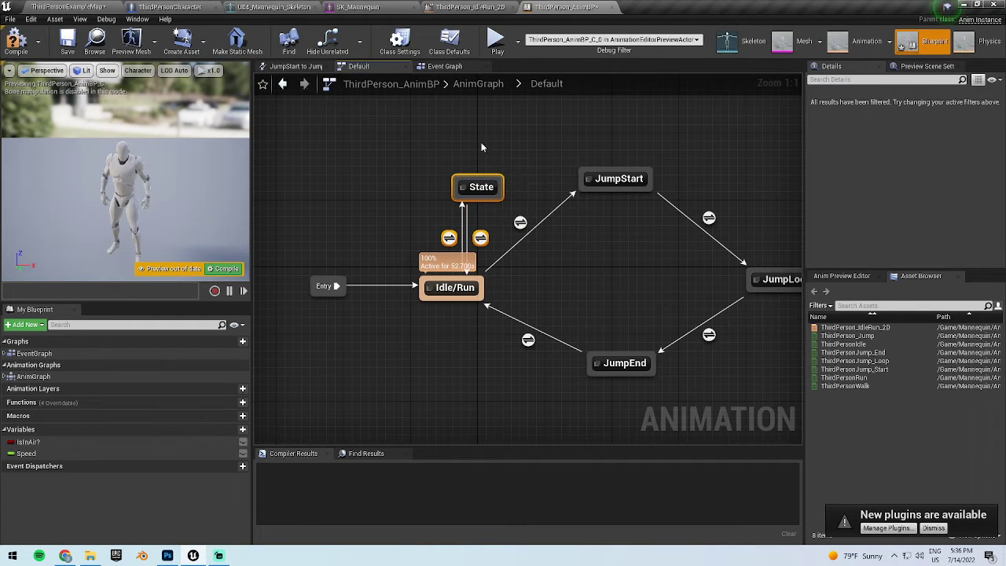
key("Delete")
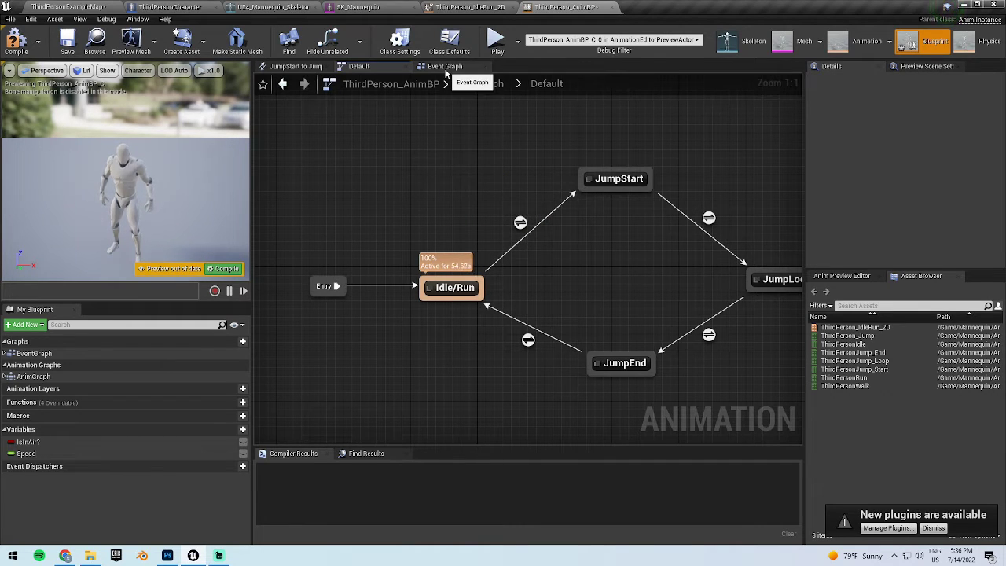
right_click_drag(416, 299, 409, 306)
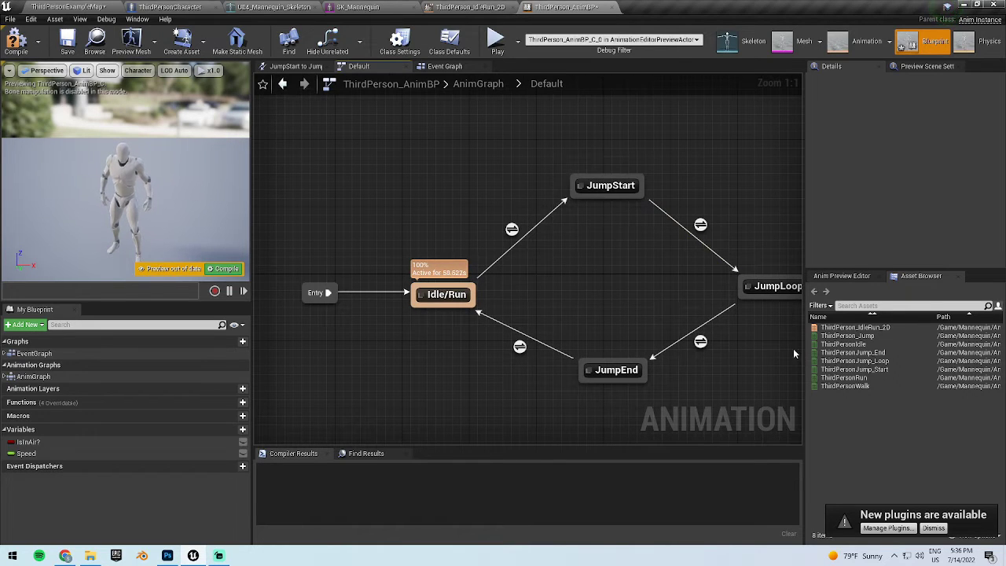
- Toggle Is in Air? on and off twice, raise Speed, then reset Speed to 0
left_click(846, 276)
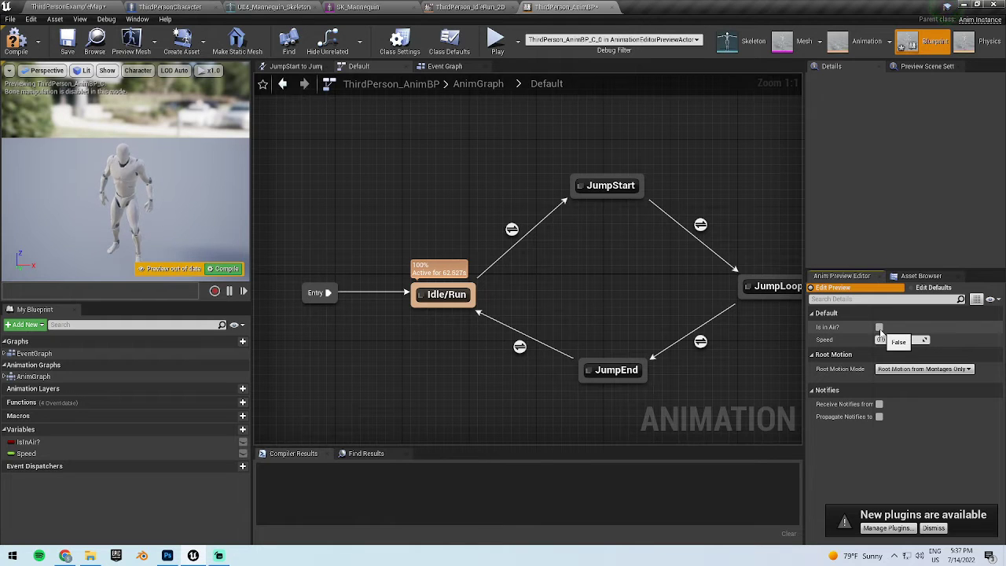
left_click(880, 328)
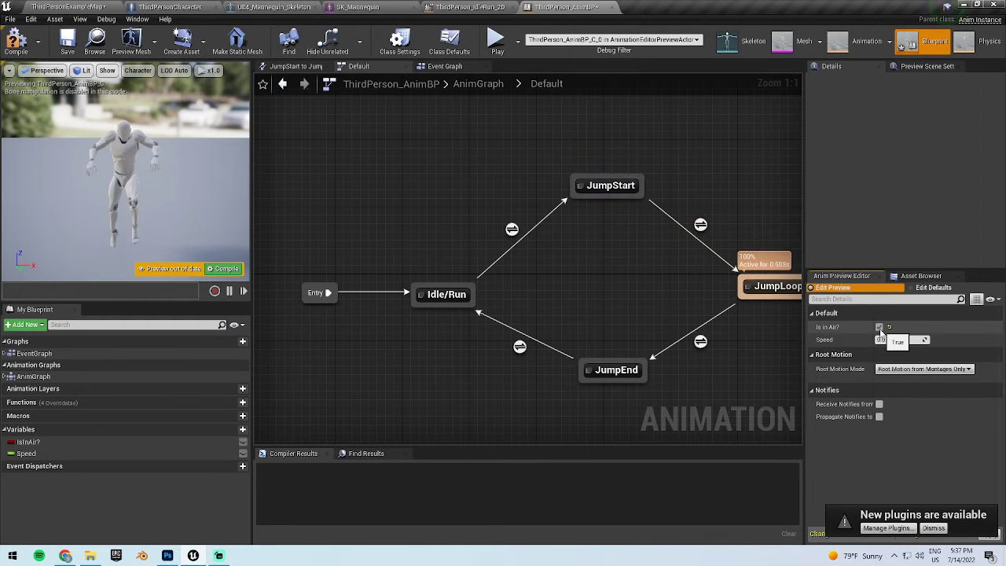
left_click(879, 328)
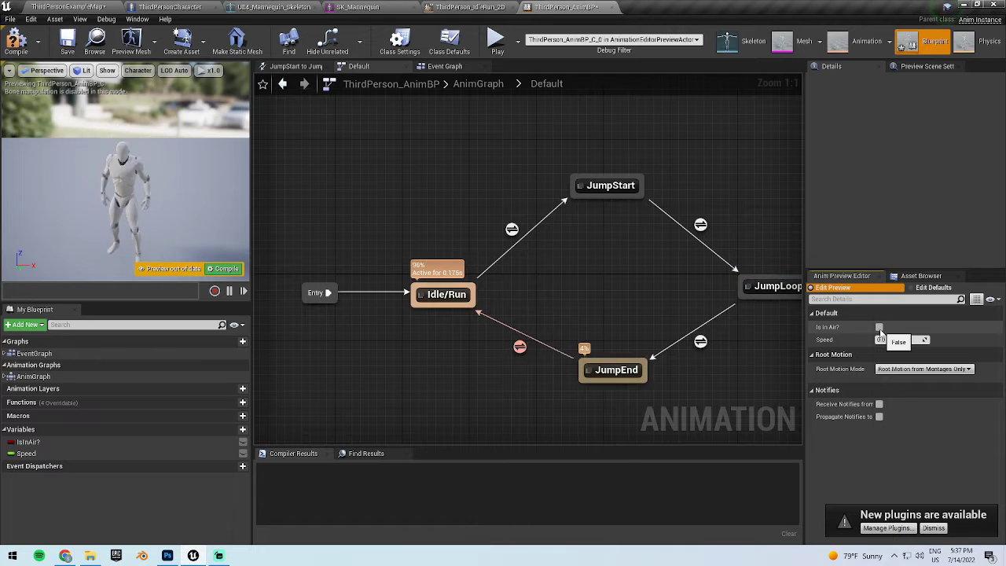
left_click(879, 327)
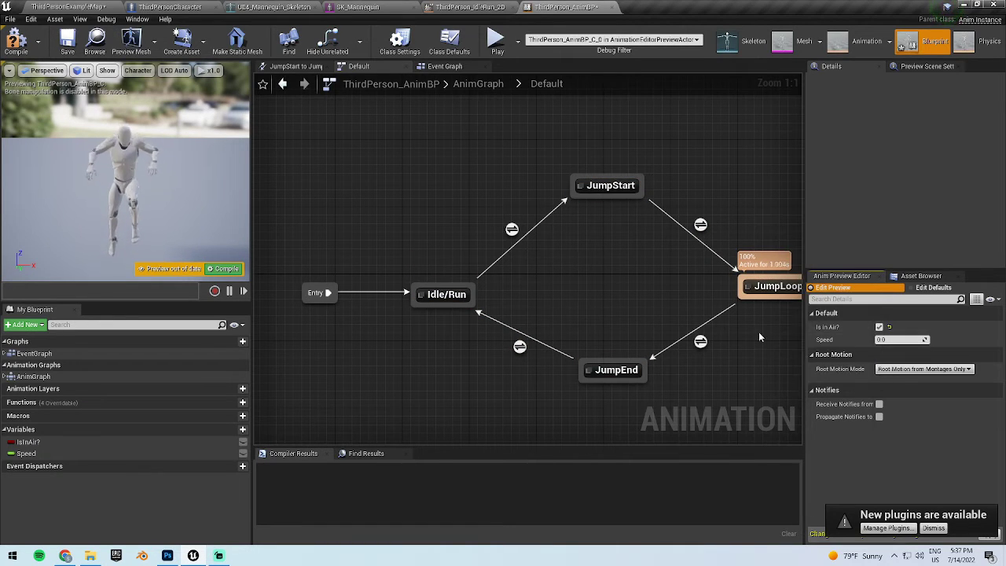
left_click(880, 327)
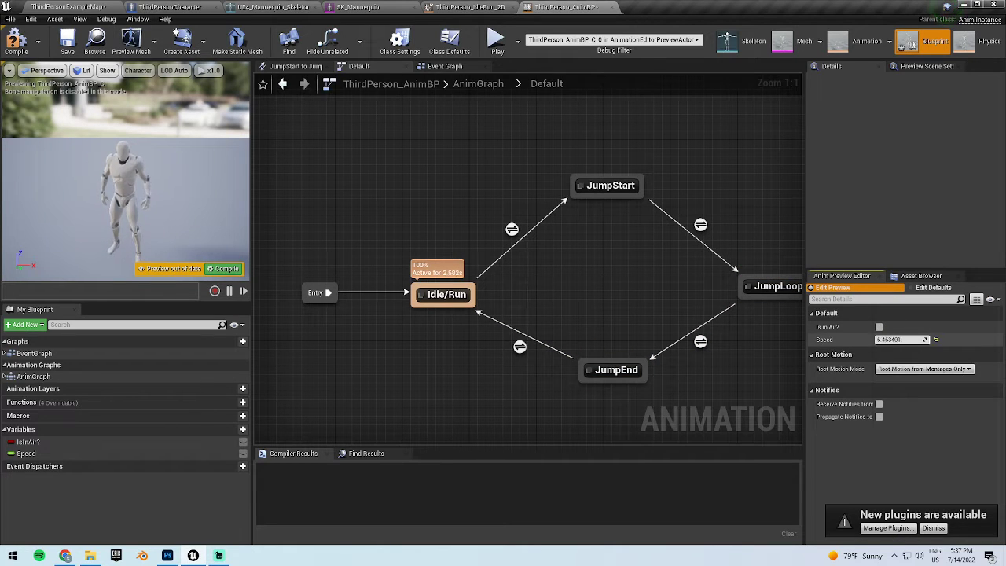
mouse_move(900, 340)
left_mouse_down()
mouse_move(915, 339)
mouse_move(910, 347)
left_mouse_up()
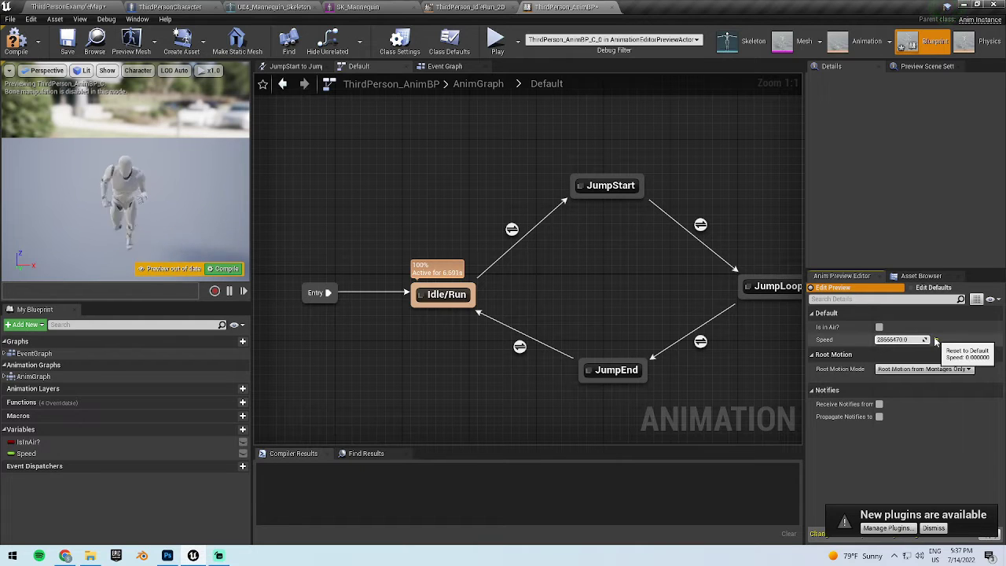
left_click(935, 340)
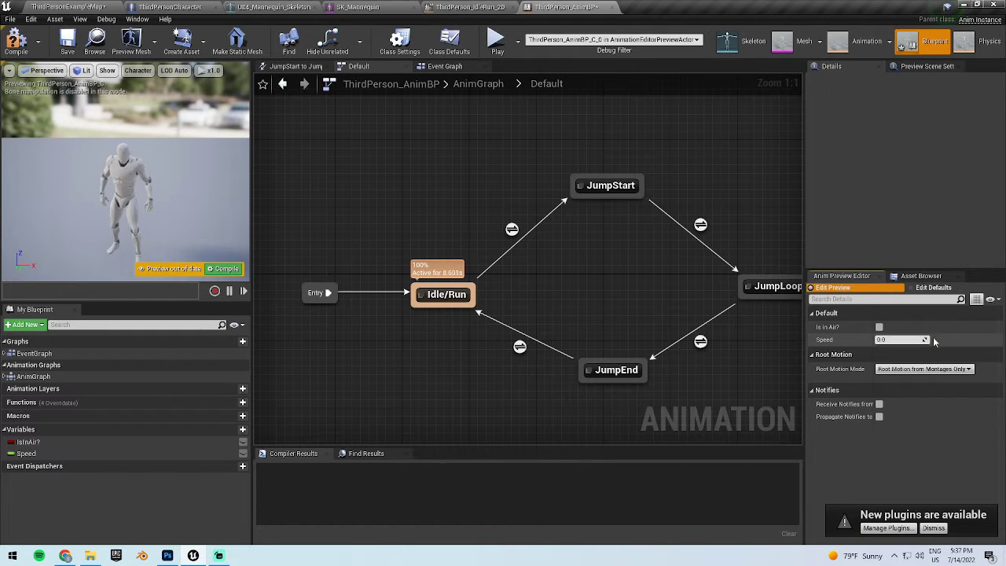
left_click(437, 294)
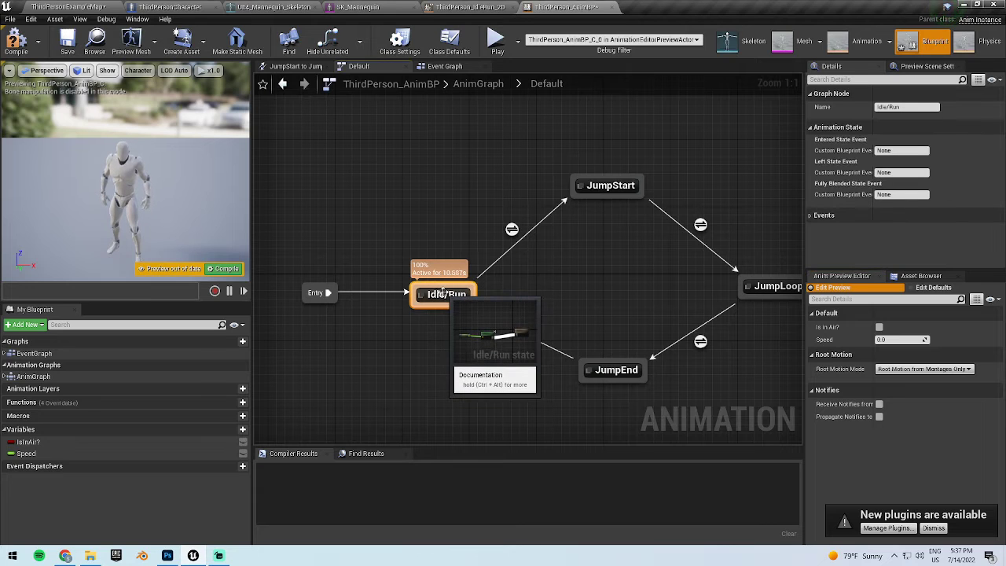
- In the JumpLoop graph, place a Play ThirdPersonJump_Start node, then delete it
double_click(776, 287)
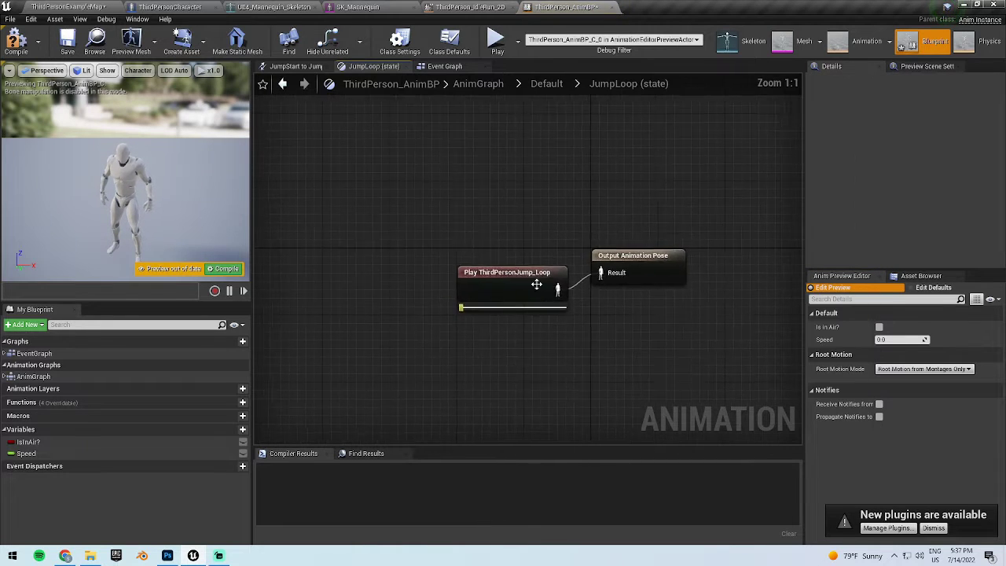
left_click(514, 277)
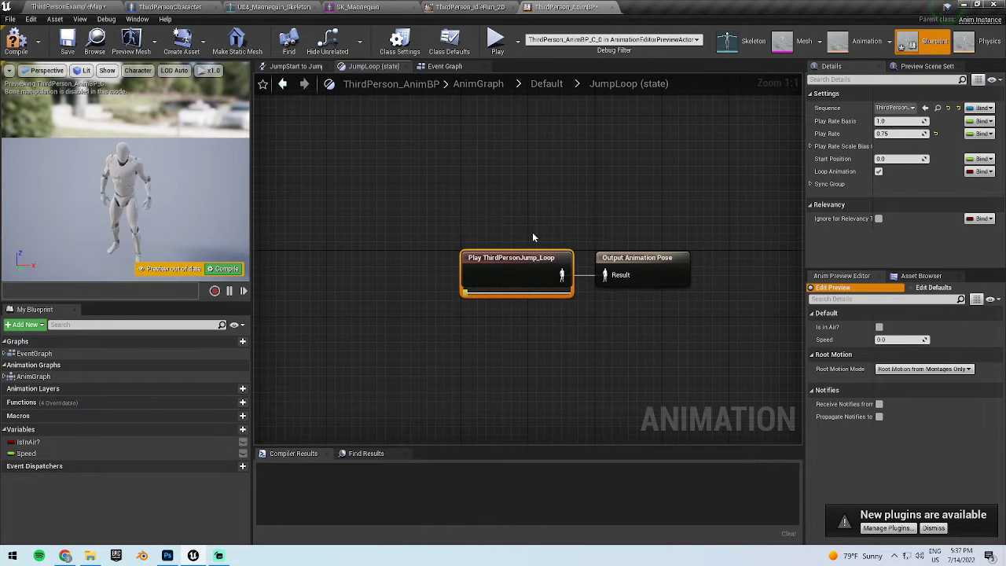
left_click(921, 276)
left_click_drag(854, 369, 480, 360)
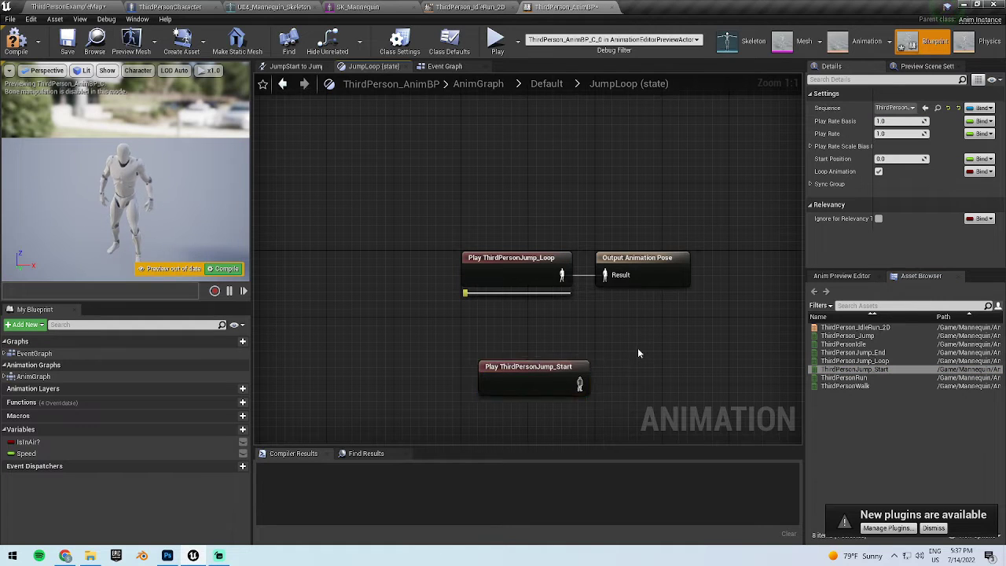
left_click(491, 374)
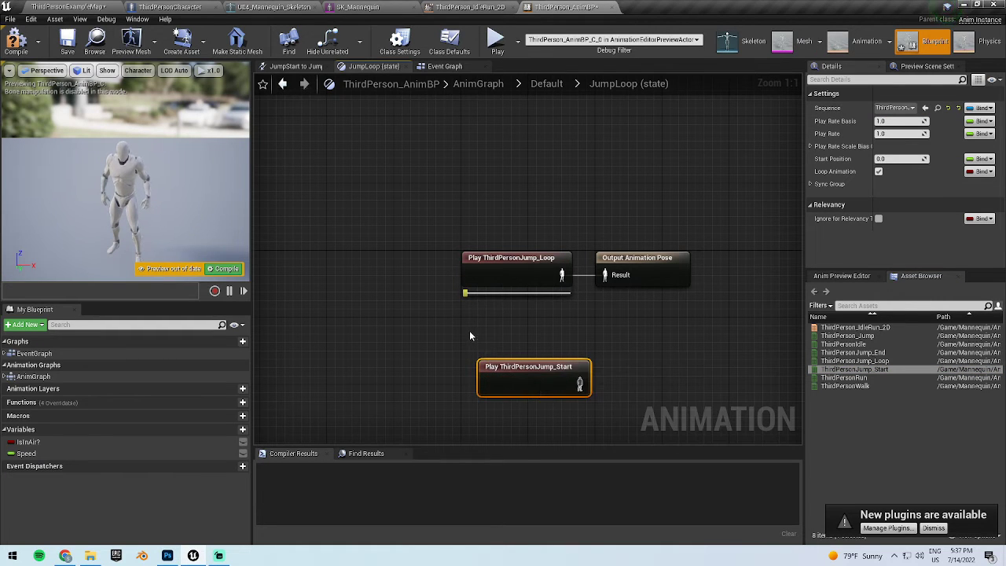
key("Delete")
- Return to the Default state machine and open the Idle/Run state's graph
left_click(649, 271)
left_click(547, 83)
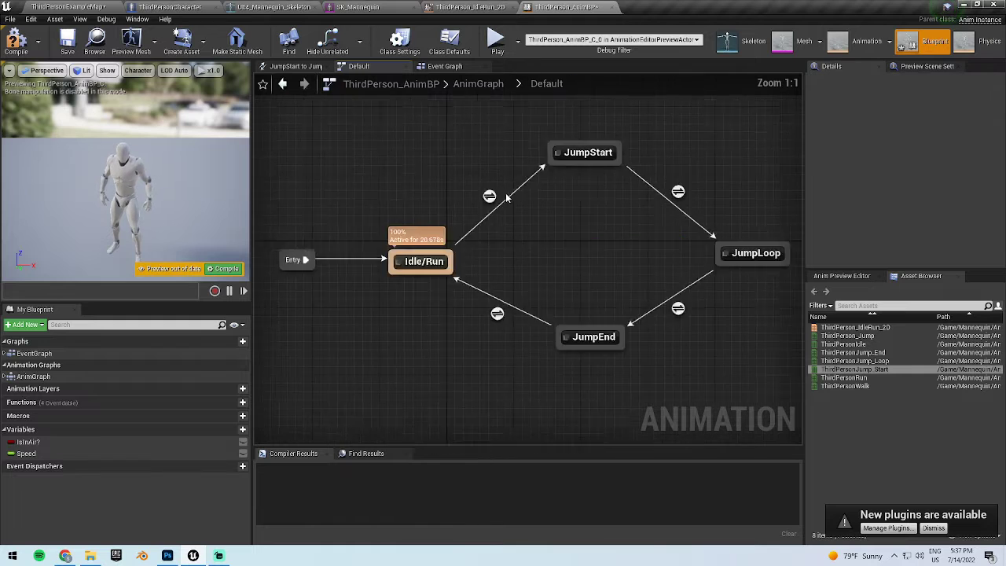
double_click(456, 288)
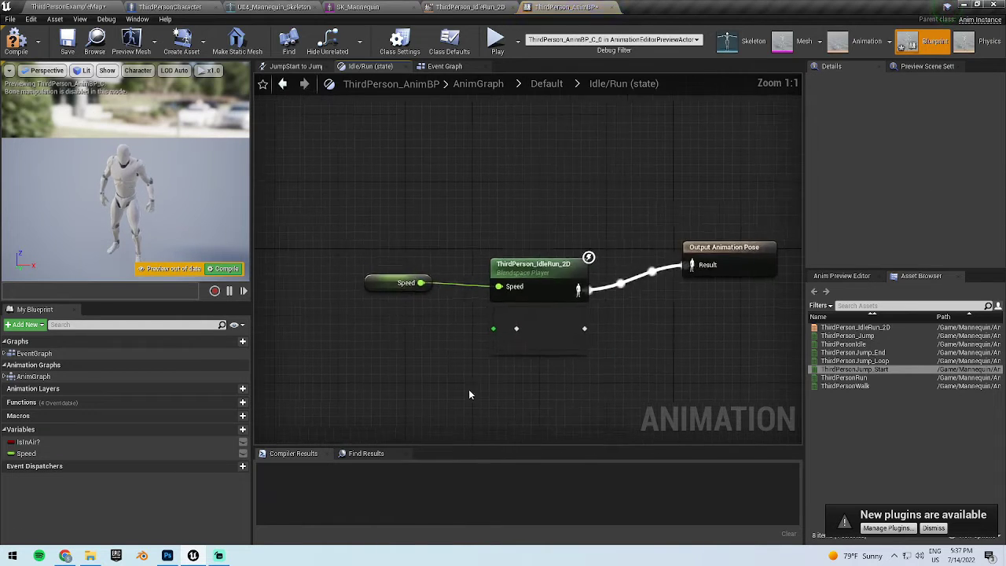
left_click_drag(538, 268, 524, 260)
- Preview the IdleRun_2D blend at several speeds, add then delete a Jump_Loop sample
double_click(523, 259)
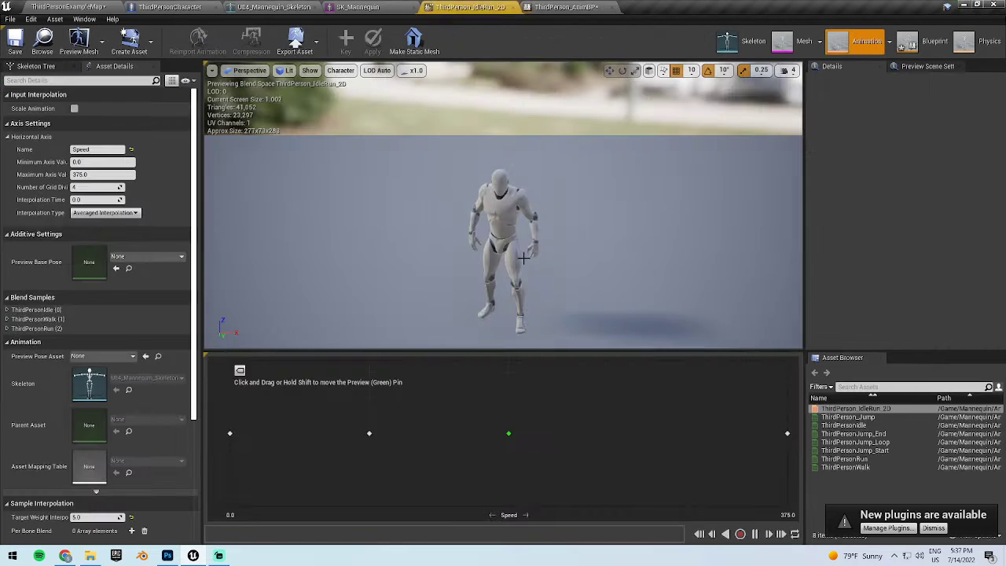
mouse_move(508, 434)
left_mouse_down()
mouse_move(367, 451)
mouse_move(672, 460)
mouse_move(652, 442)
left_mouse_up()
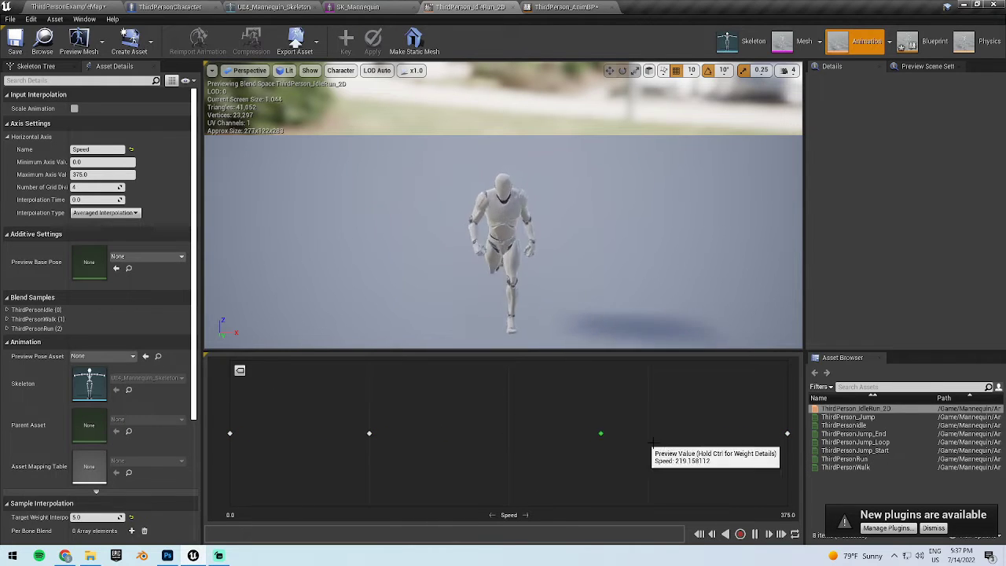
left_click_drag(652, 442, 663, 440)
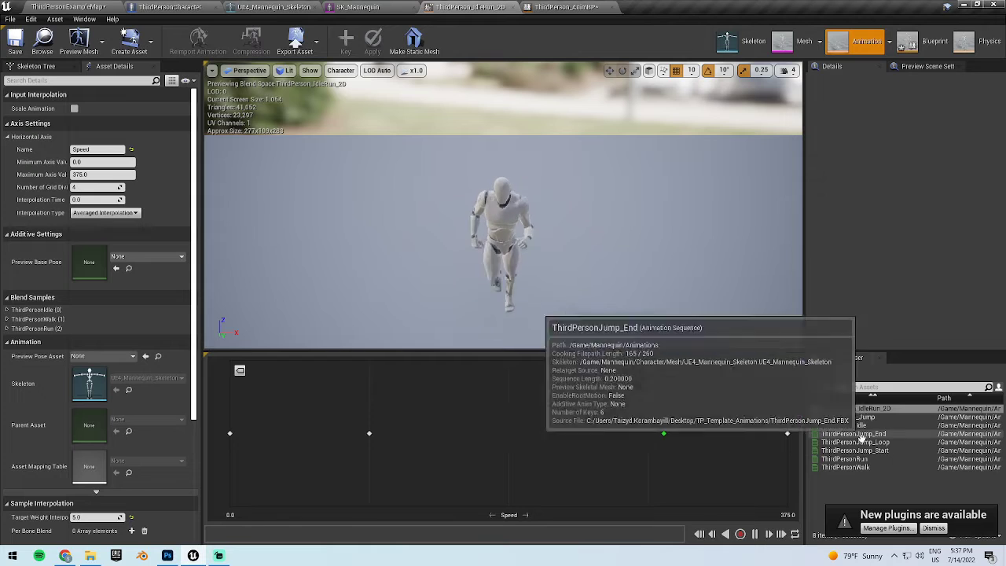
mouse_move(855, 442)
left_mouse_down()
mouse_move(652, 435)
mouse_move(272, 465)
left_mouse_up()
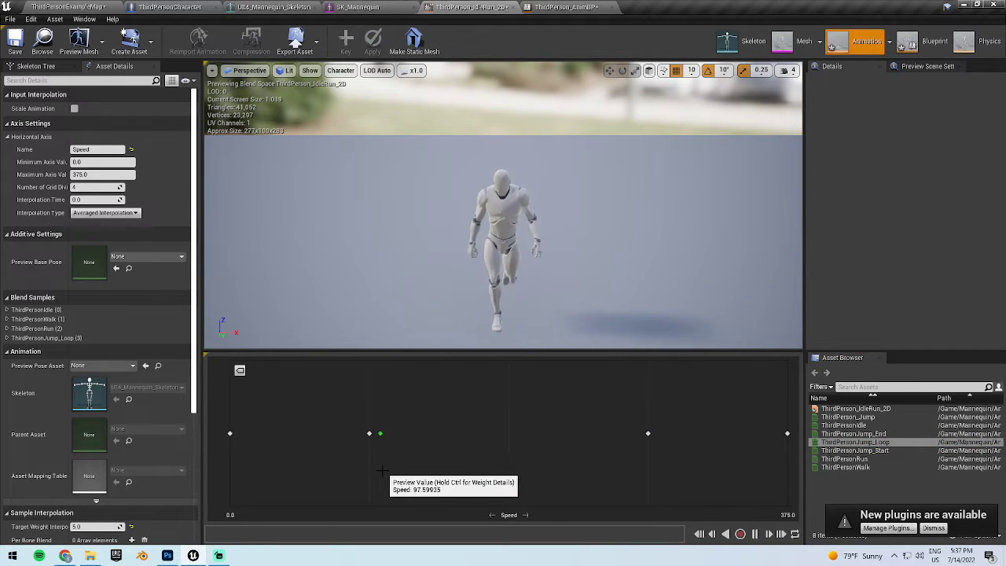
mouse_move(369, 470)
left_mouse_down()
mouse_move(638, 475)
mouse_move(699, 442)
left_mouse_up()
key("Delete")
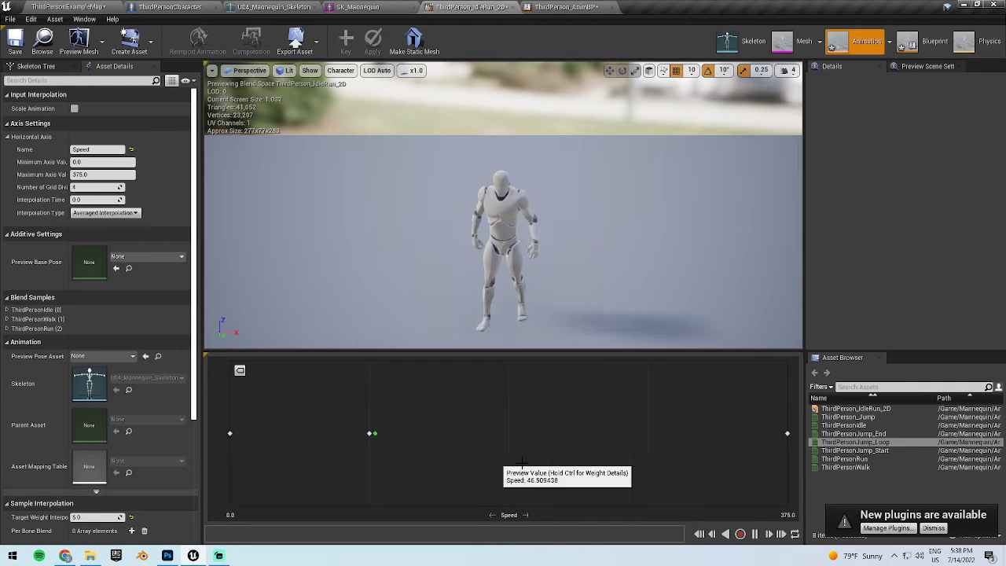
left_click(932, 44)
- Compile ThirdPerson_AnimBP and pan to the PawnOwner check and IsInAir/Speed groups
left_click(440, 67)
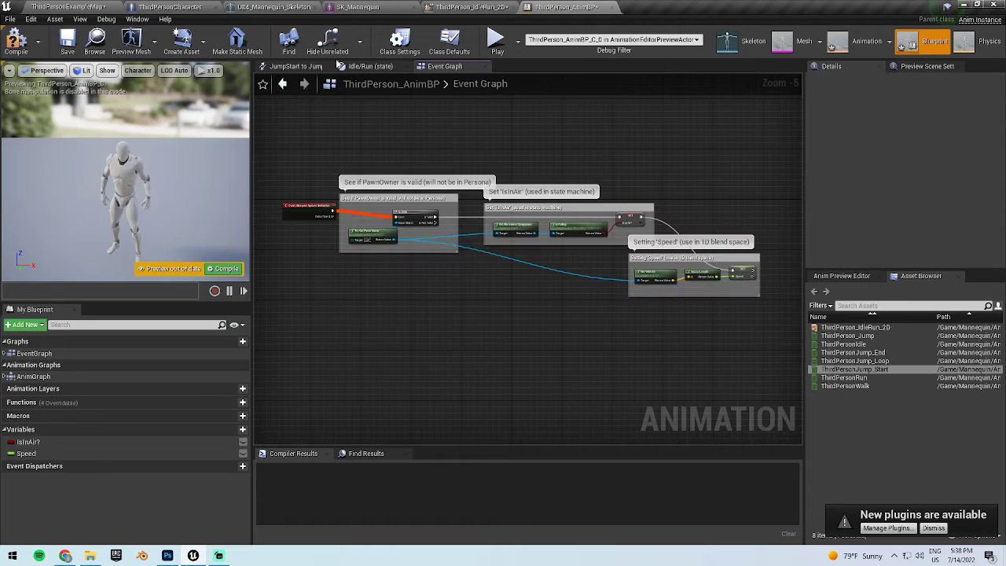
left_click(17, 44)
scroll(597, 261, "up", 5)
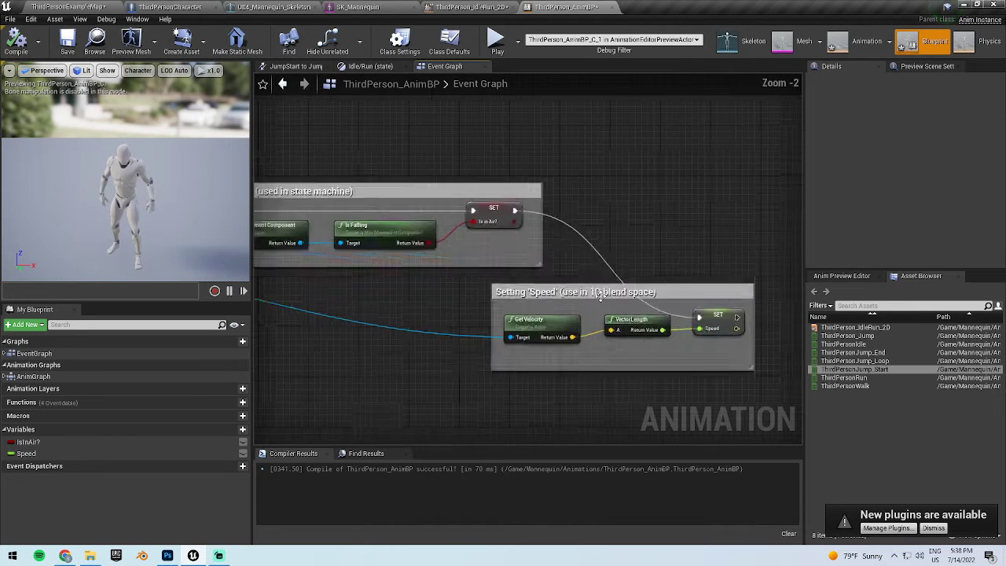
scroll(422, 295, "down", 3)
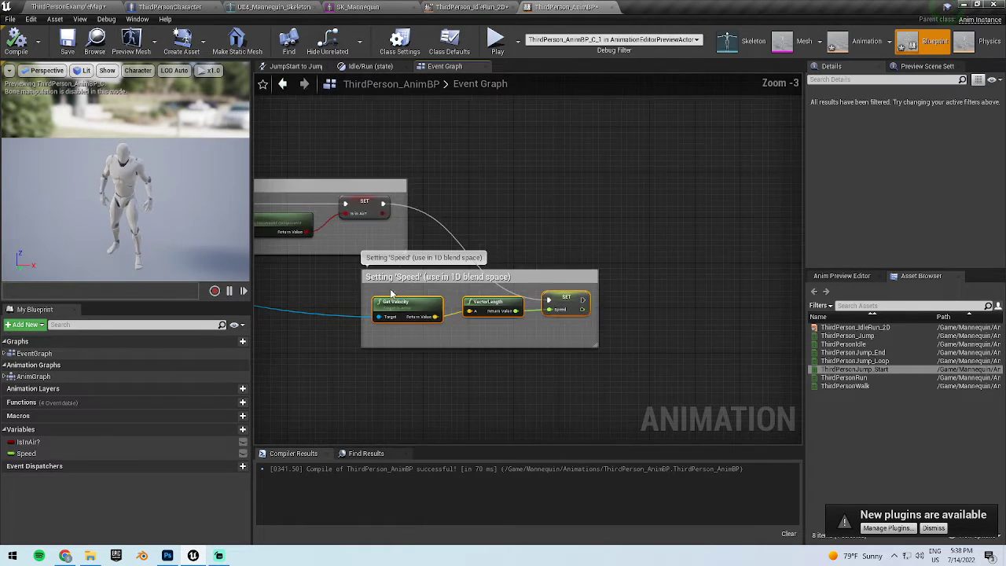
right_click_drag(259, 192, 344, 291)
scroll(343, 291, "up", 3)
scroll(462, 314, "down", 2)
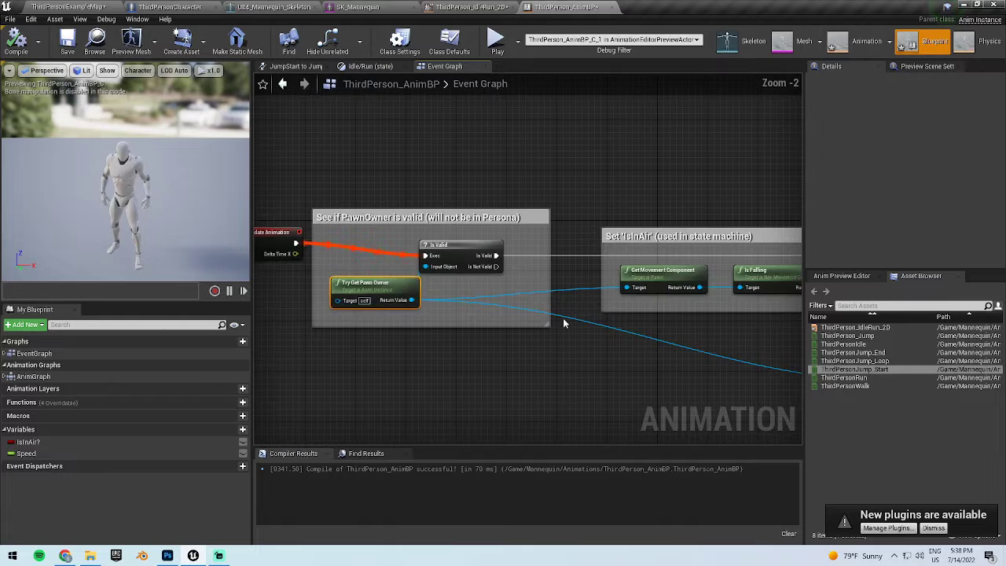
right_click_drag(563, 318, 371, 317)
scroll(371, 317, "down", 3)
scroll(521, 312, "up", 1)
right_click_drag(521, 312, 514, 312)
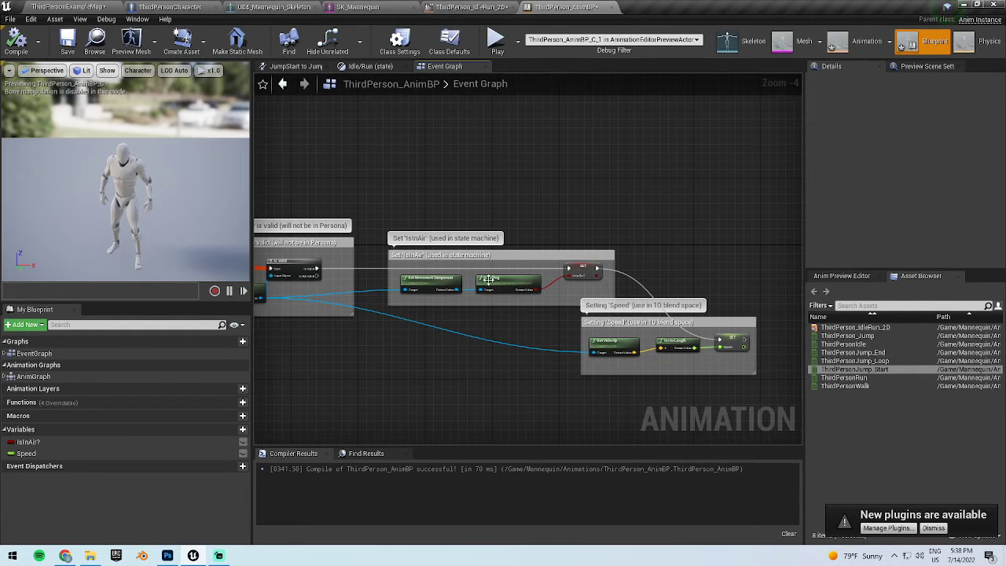
- Zoom in and select the Get Velocity, VectorLength and Speed setter nodes
scroll(580, 354, "up", 3)
scroll(577, 265, "down", 3)
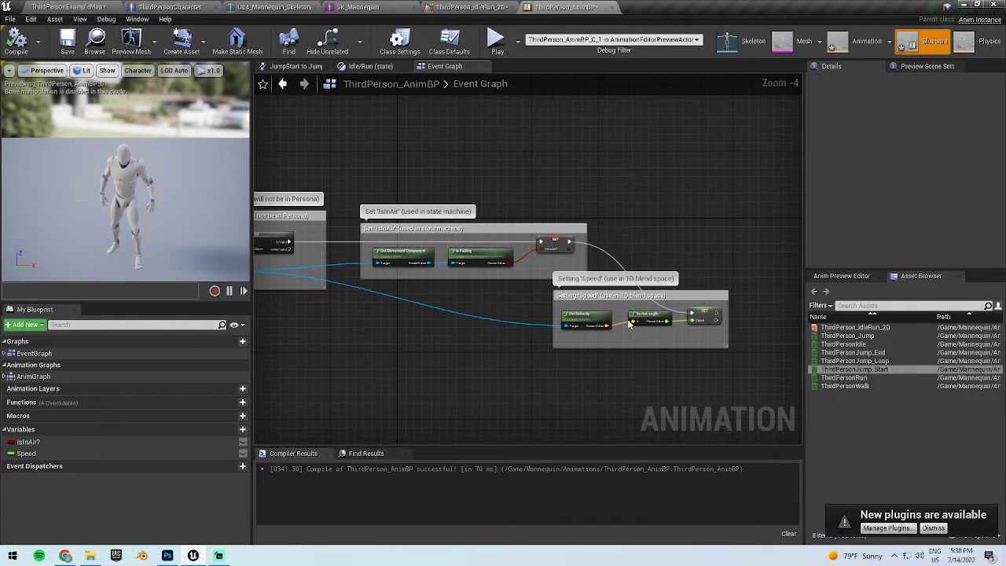
scroll(650, 331, "up", 4)
mouse_move(527, 362)
right_mouse_down()
mouse_move(666, 340)
mouse_move(752, 347)
right_mouse_up()
scroll(550, 259, "down", 1)
right_click_drag(590, 276, 542, 339)
scroll(542, 338, "up", 1)
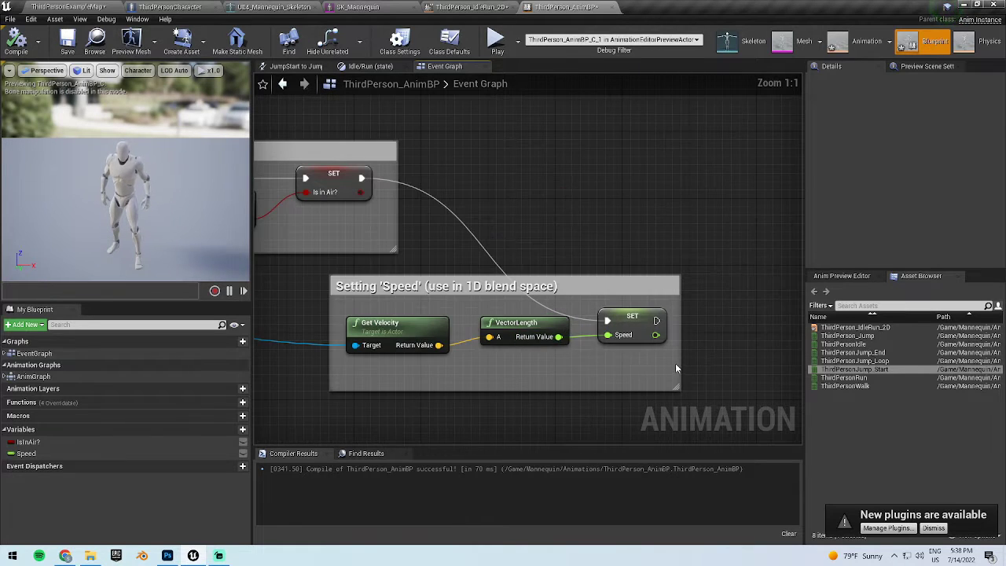
left_click_drag(675, 363, 416, 318)
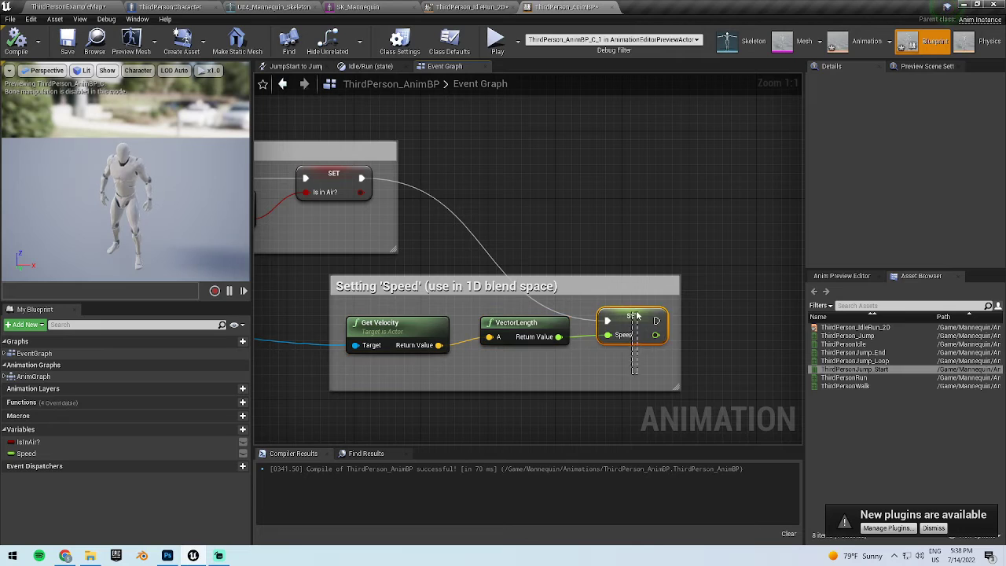
mouse_move(648, 311)
left_mouse_down()
mouse_move(623, 333)
mouse_move(604, 307)
left_mouse_up()
- Show the Anim Preview settings, clear the selection, and switch to ThirdPersonCharacter
left_click(852, 278)
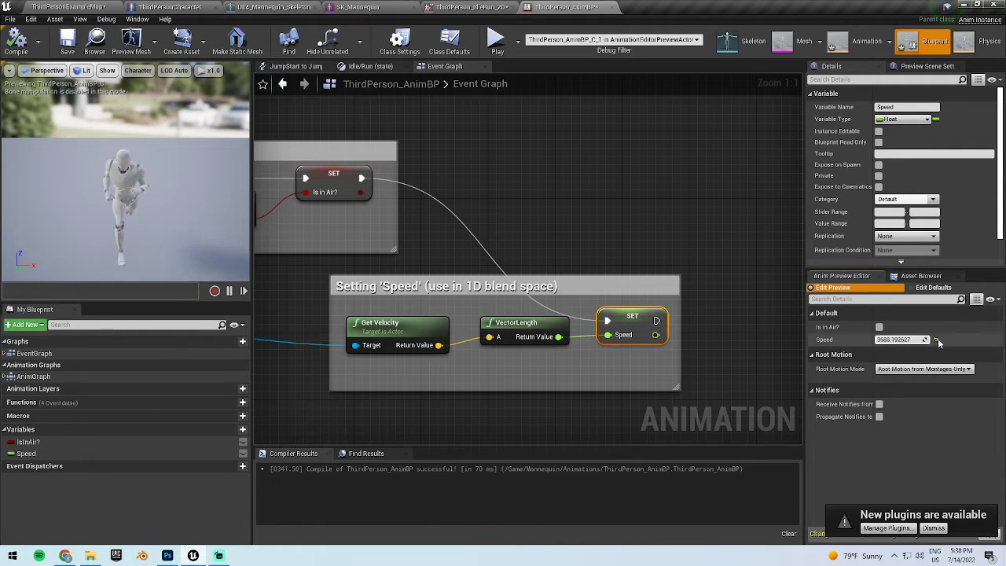
left_click(444, 136)
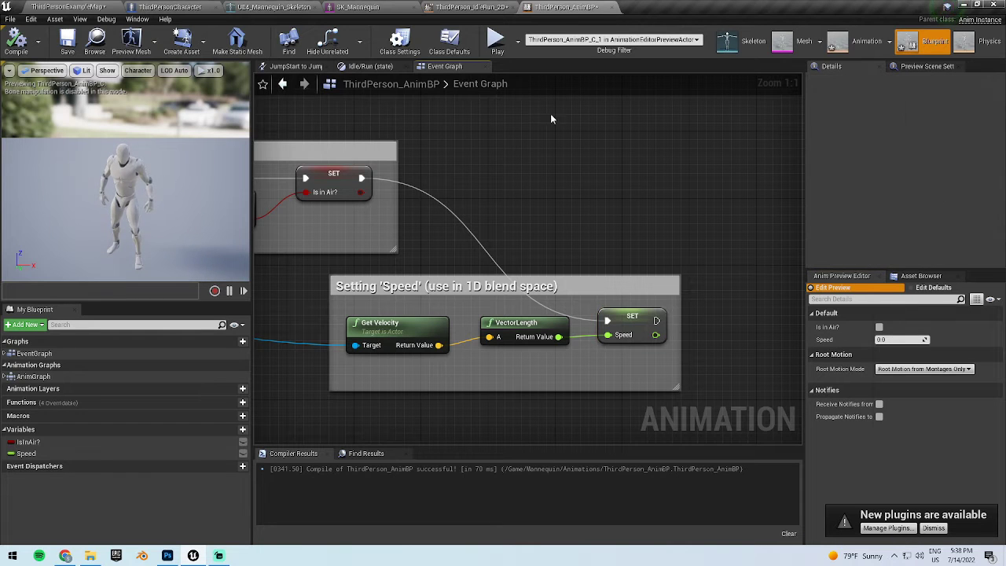
left_click(182, 7)
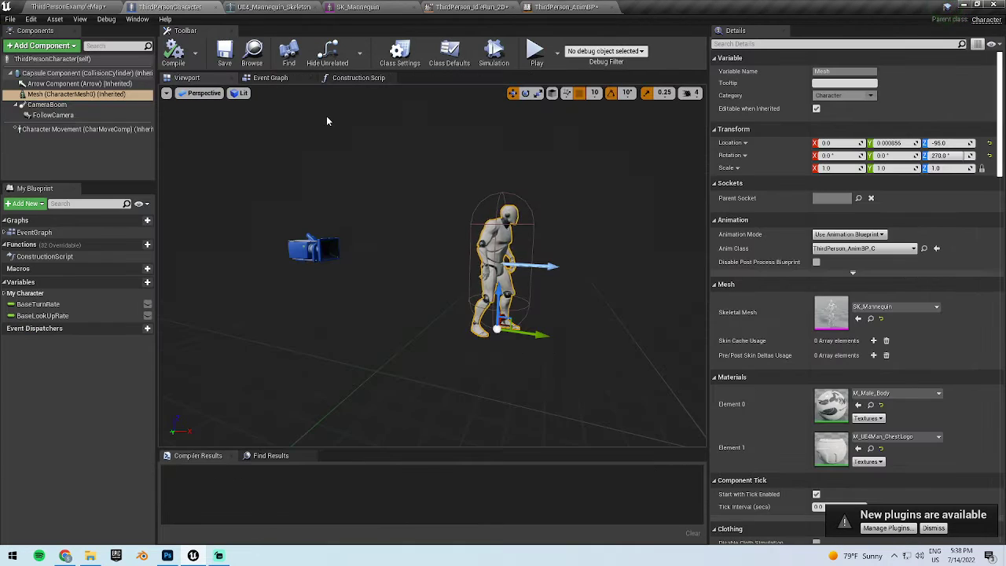
- Open the character's Event Graph and select the InputAxis MoveForward and MoveRight nodes
left_click(269, 78)
scroll(485, 343, "down", 5)
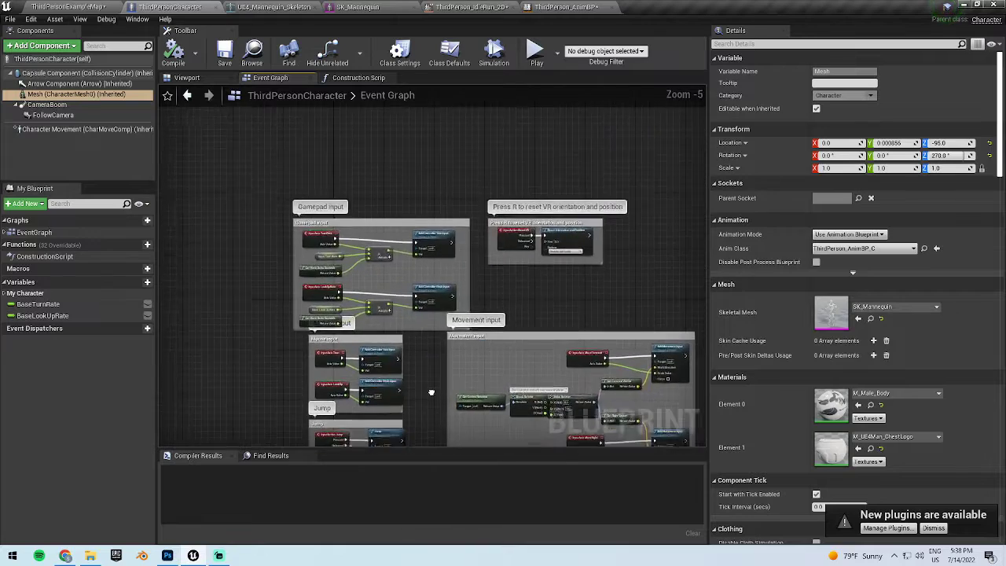
scroll(485, 342, "up", 5)
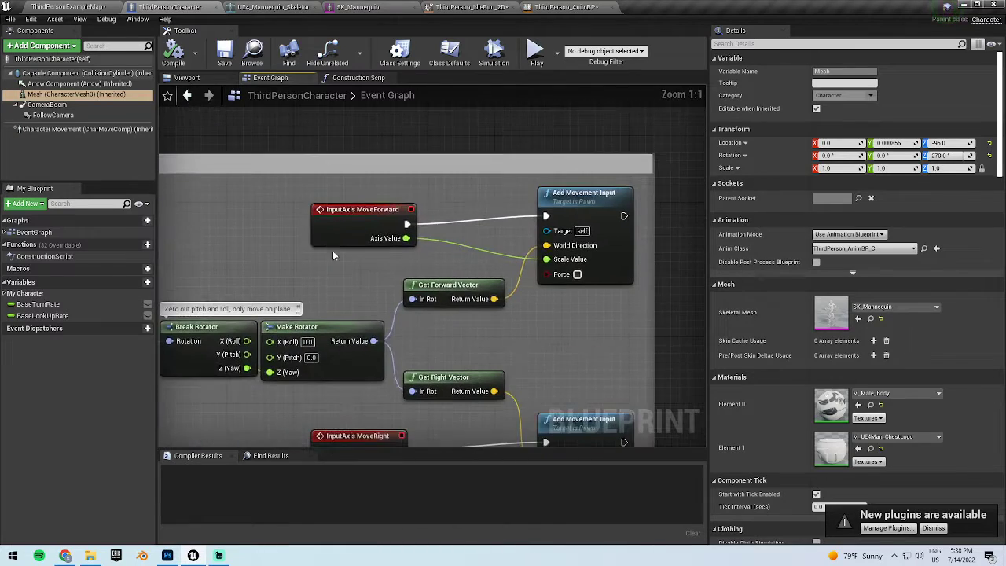
left_click(331, 231)
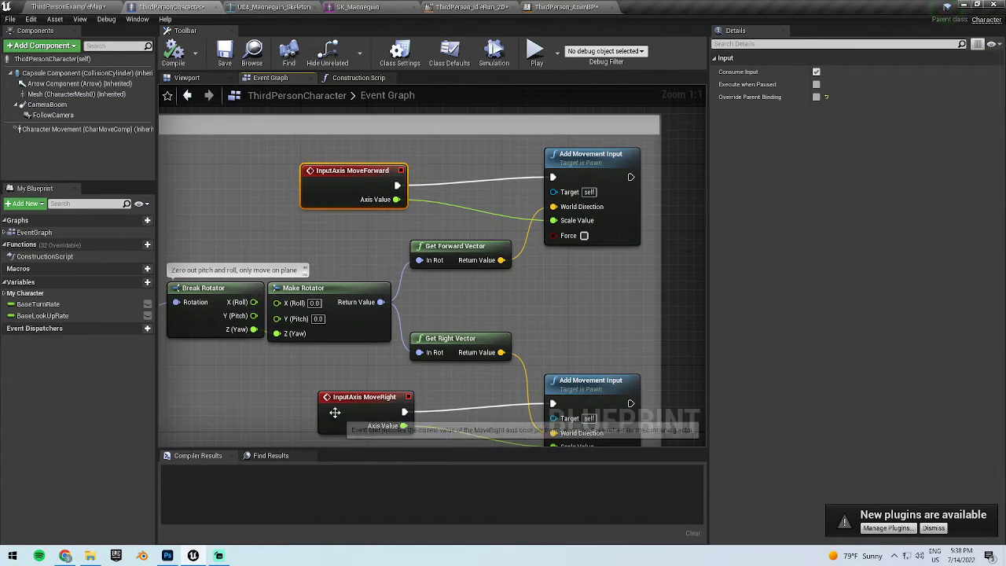
left_click(322, 391)
- Pan through the Mouse, Jump, Touch and Movement input groups, then open Project Settings
scroll(322, 391, "down", 4)
scroll(343, 255, "up", 3)
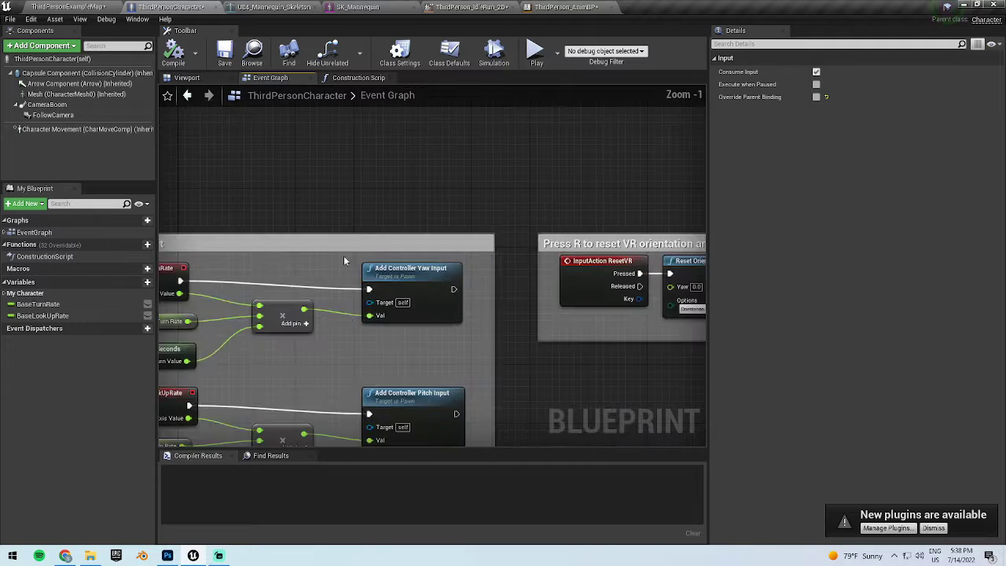
right_click_drag(428, 318, 475, 144)
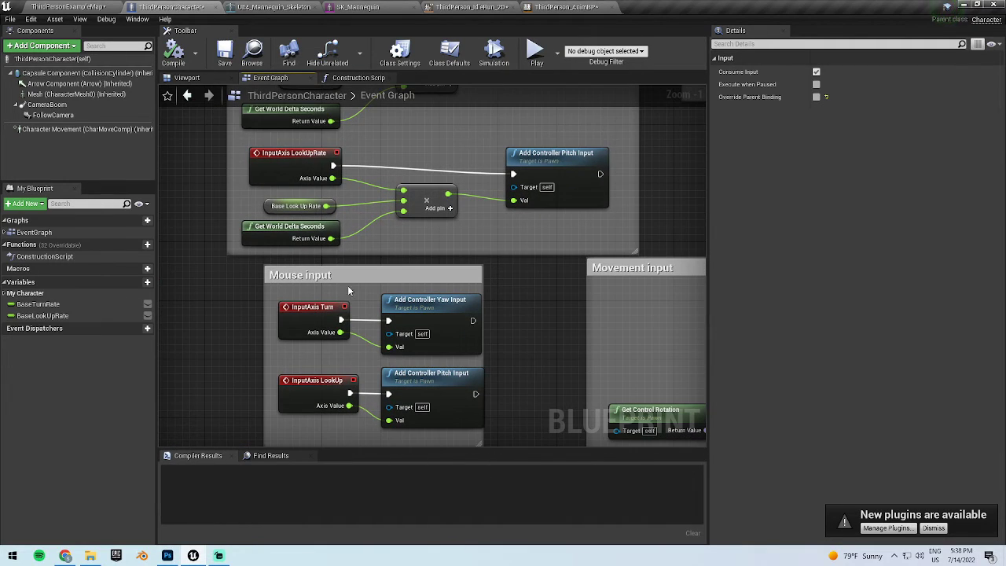
right_click_drag(374, 382, 387, 167)
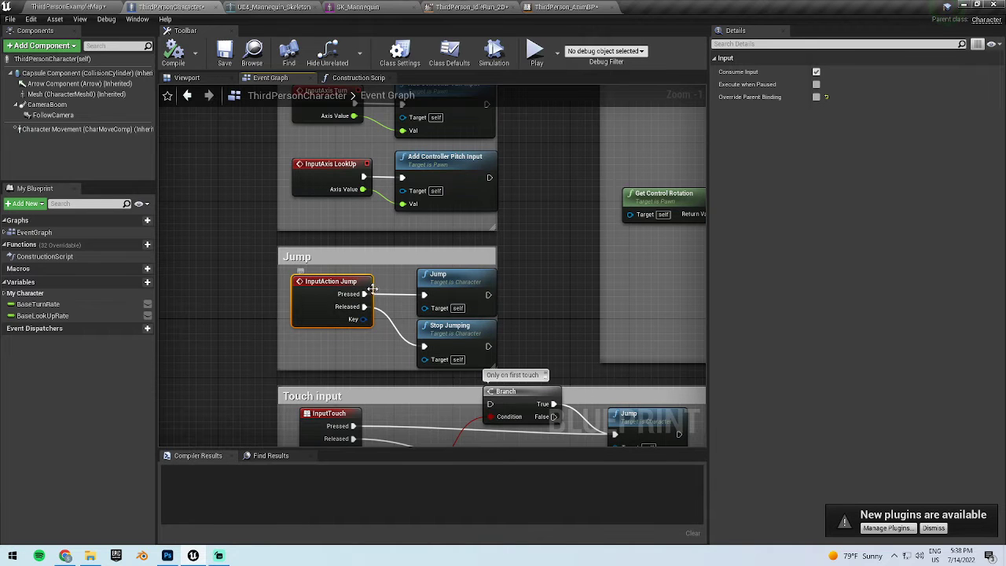
right_click_drag(372, 289, 301, 339)
right_click_drag(445, 230, 69, 306)
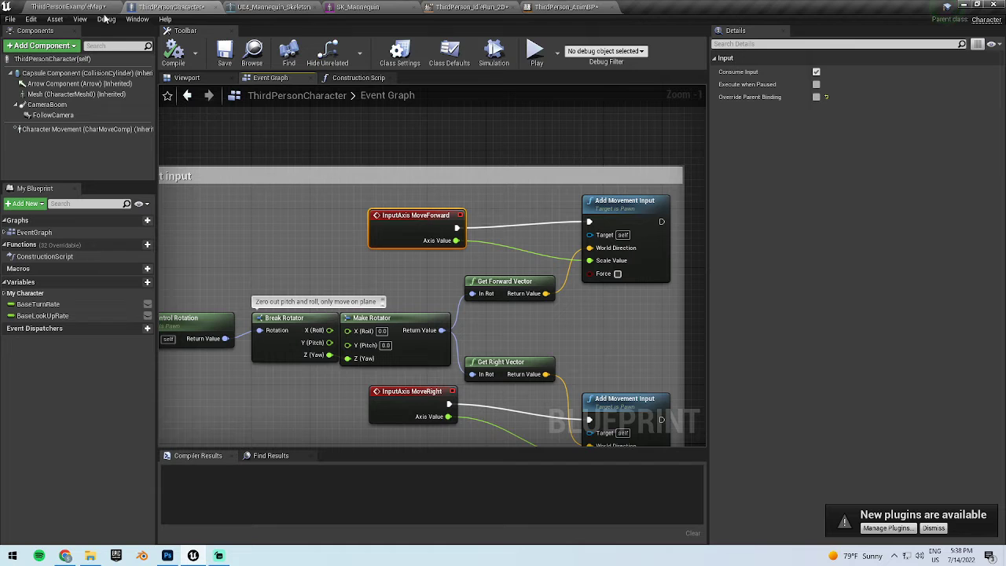
left_click(32, 19)
- Check the Jump action's key bindings under Project Settings Input, then return to ThirdPersonExampleMap
left_click(77, 145)
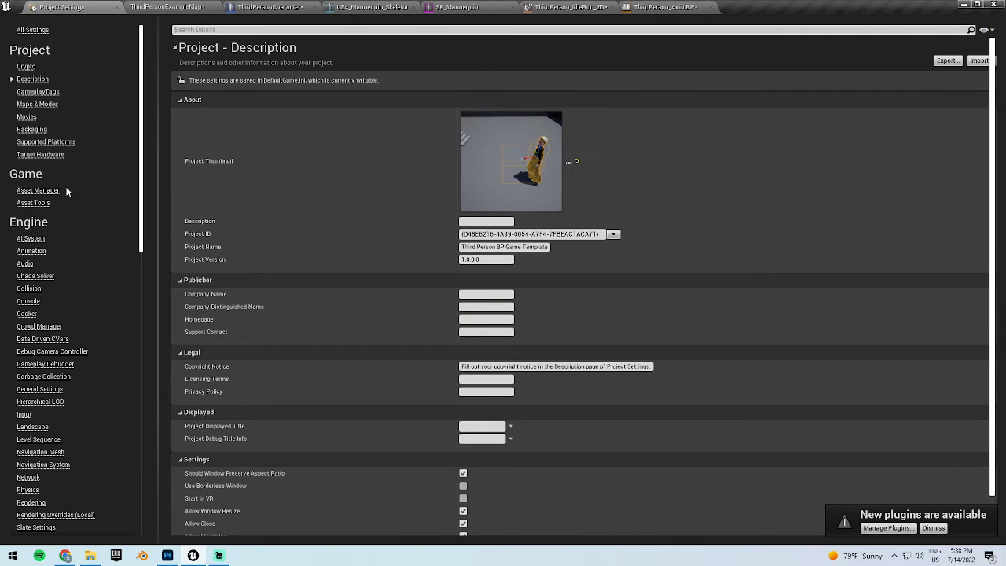
left_click(26, 416)
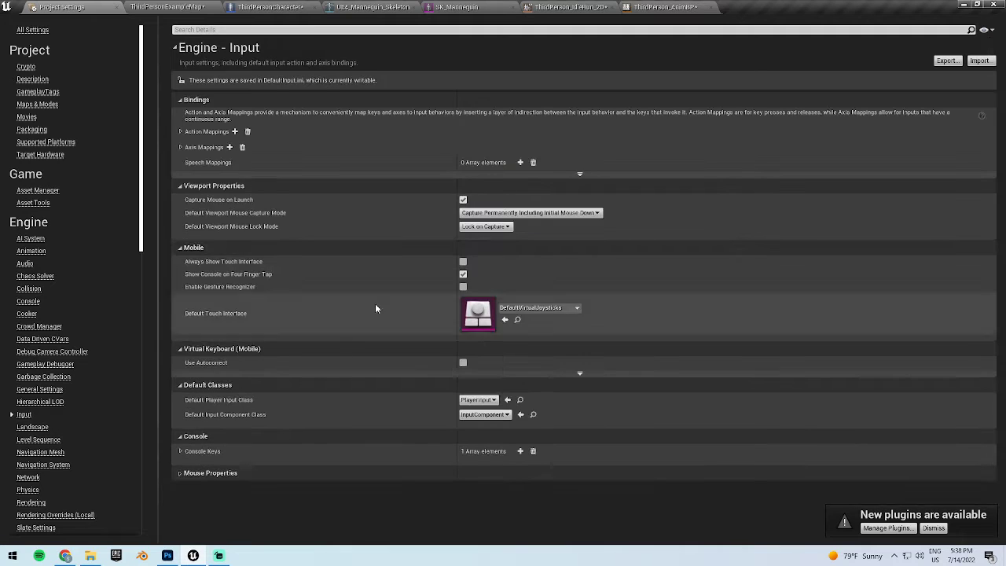
left_click(181, 132)
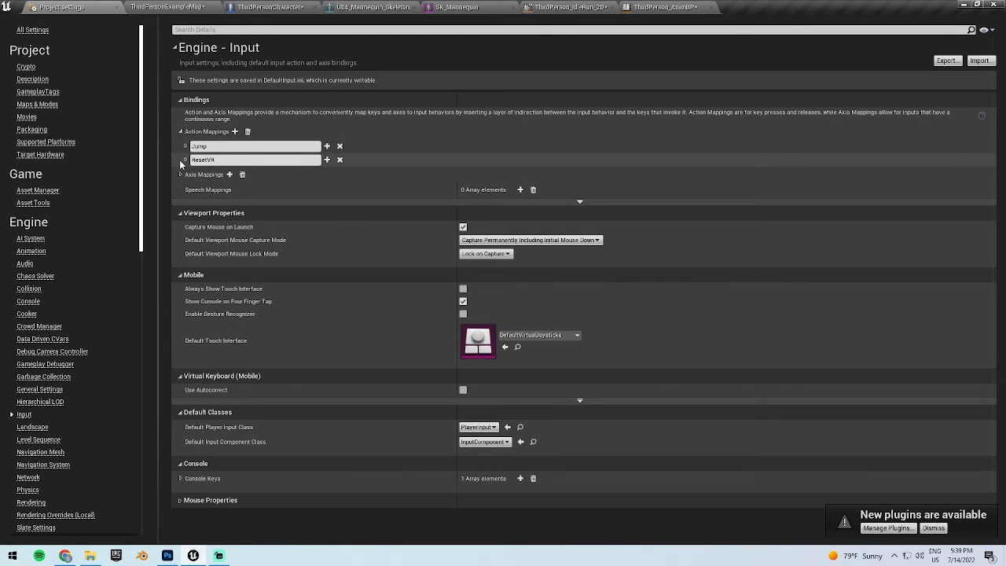
left_click(186, 147)
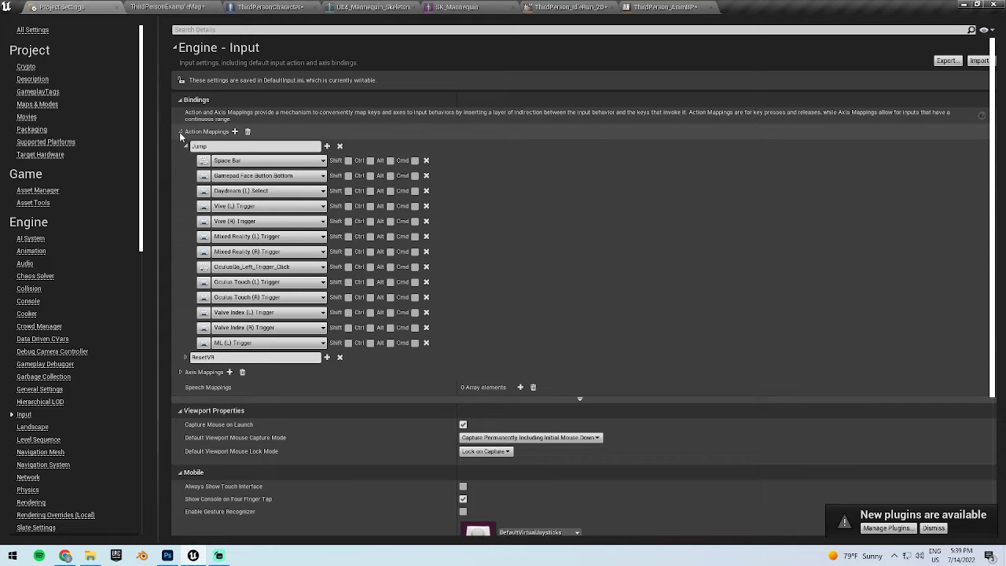
left_click(181, 134)
left_click(203, 7)
left_click(317, 6)
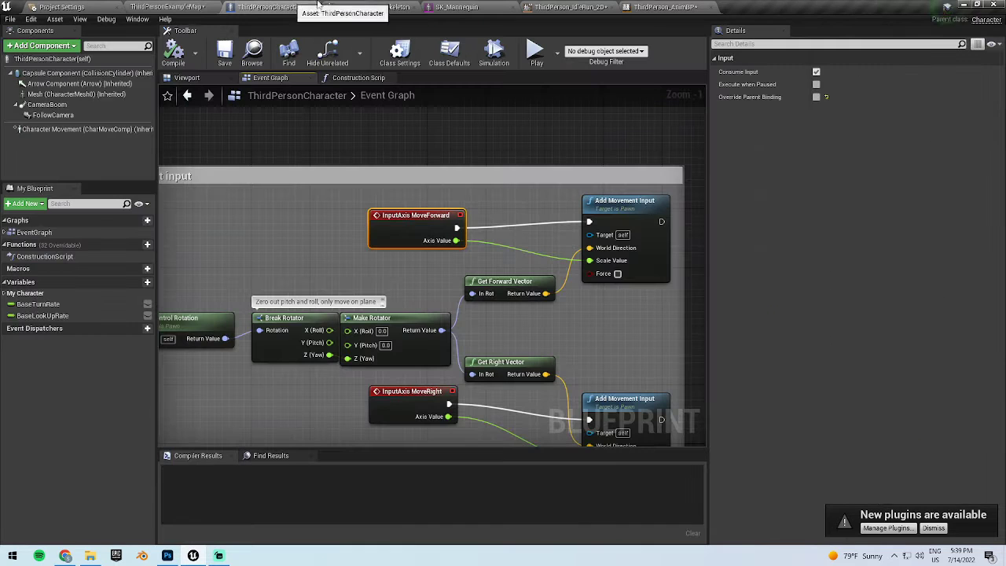
left_click(405, 231)
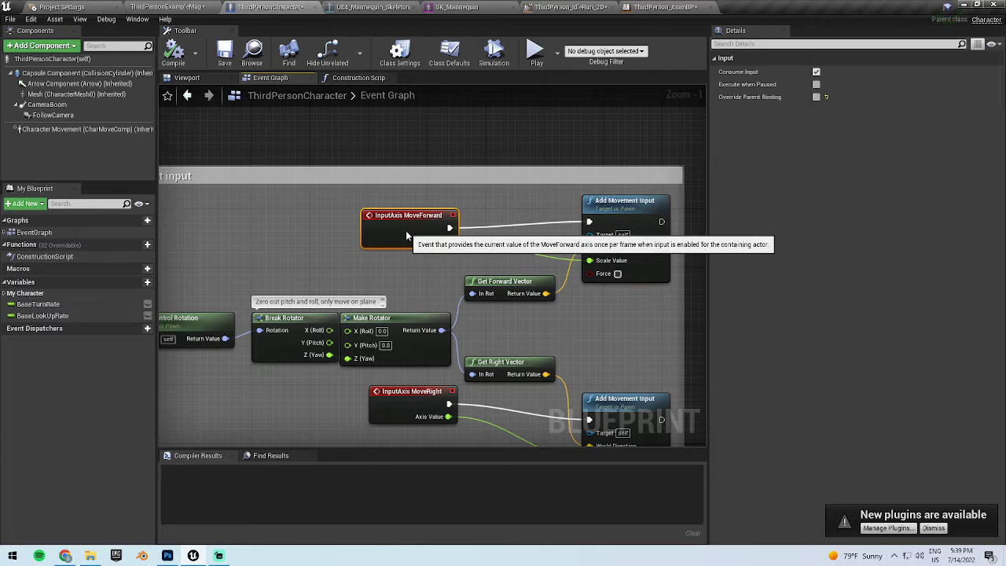
scroll(416, 234, "down", 2)
right_click_drag(370, 269, 440, 236)
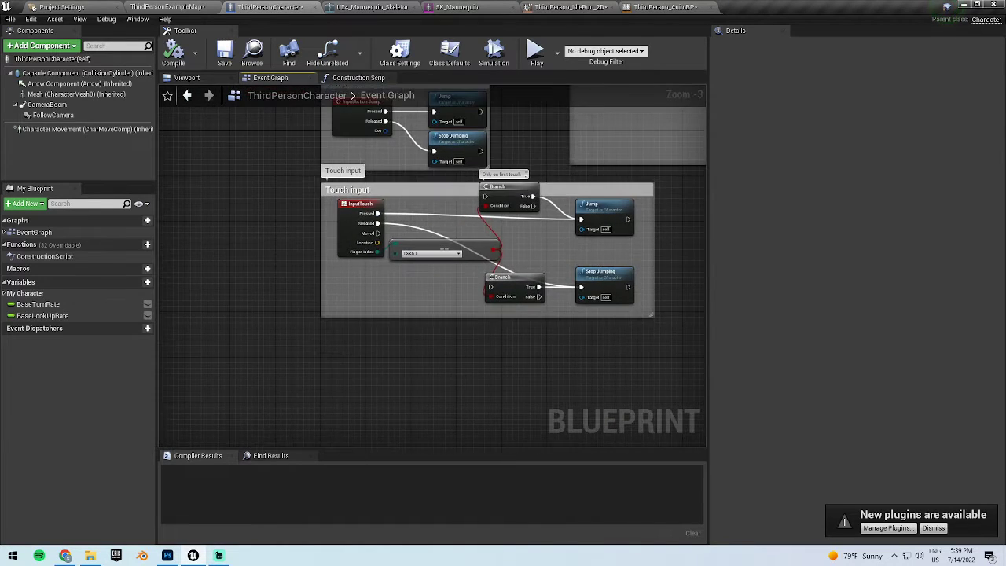
scroll(445, 230, "up", 2)
scroll(444, 230, "down", 3)
scroll(351, 285, "up", 3)
scroll(351, 285, "down", 2)
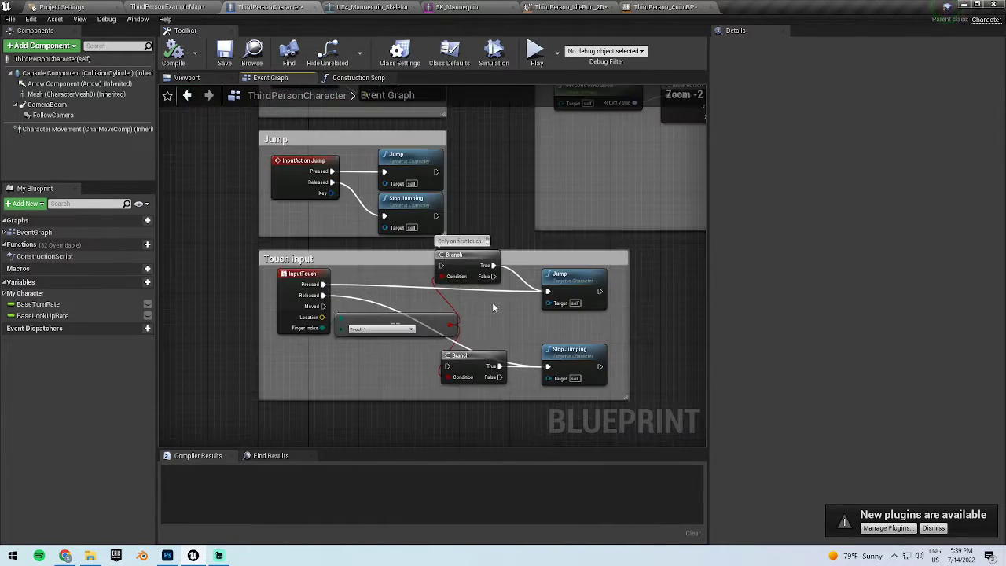
left_click(637, 393)
left_click(236, 168)
right_click_drag(236, 168, 186, 382)
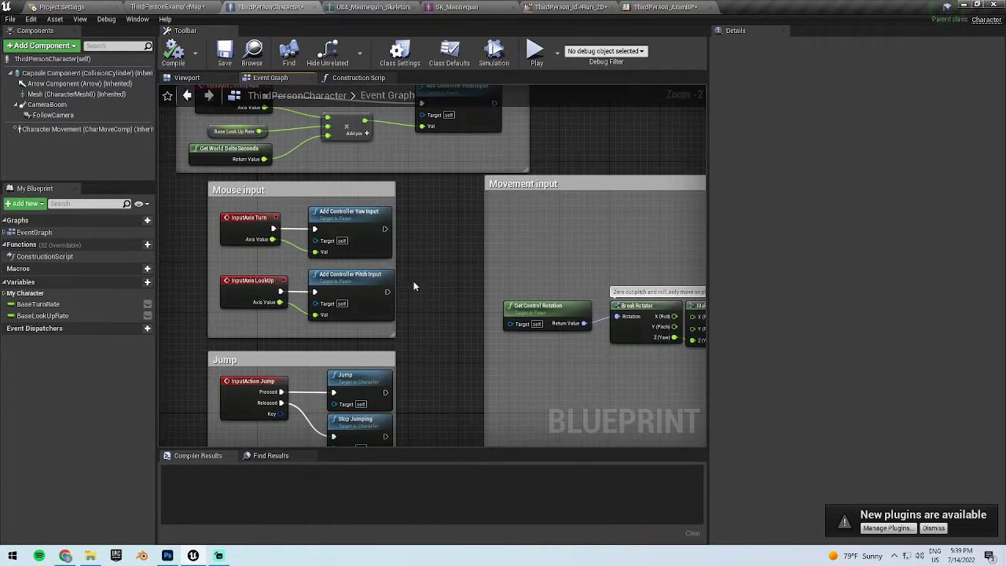
mouse_move(411, 285)
right_mouse_down()
mouse_move(445, 257)
mouse_move(432, 373)
right_mouse_up()
scroll(428, 271, "up", 2)
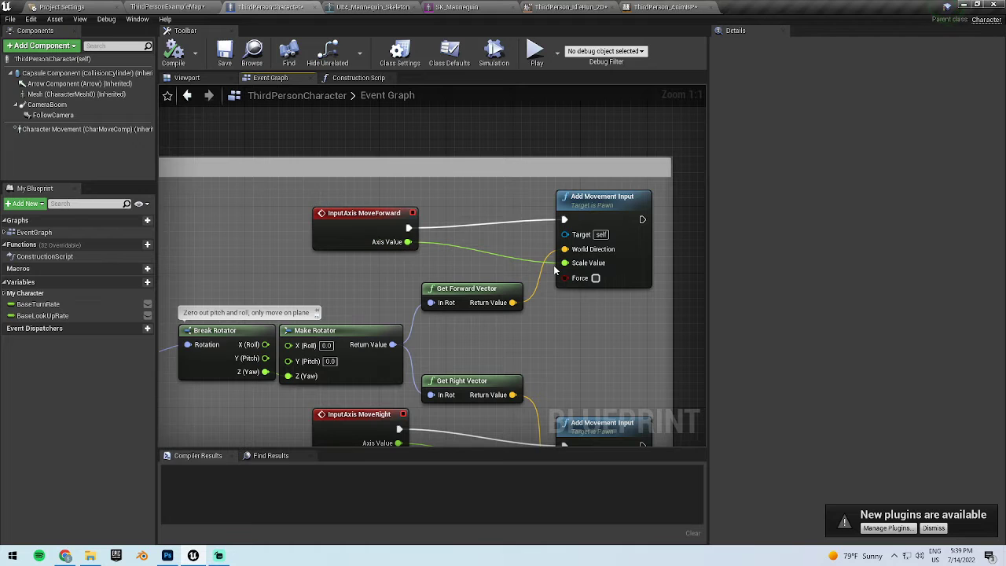
left_click(556, 281)
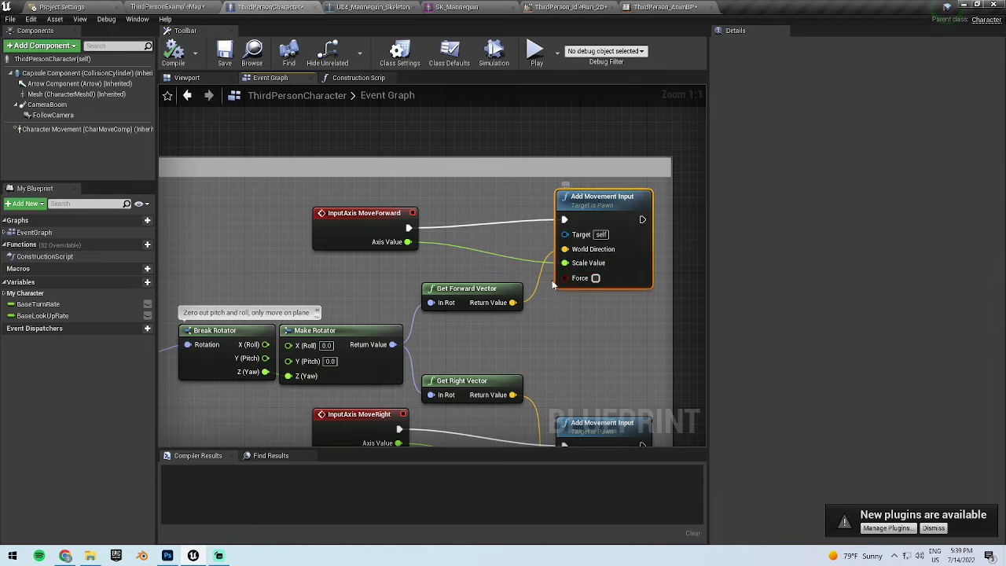
left_click(475, 297)
right_click_drag(601, 293, 585, 208)
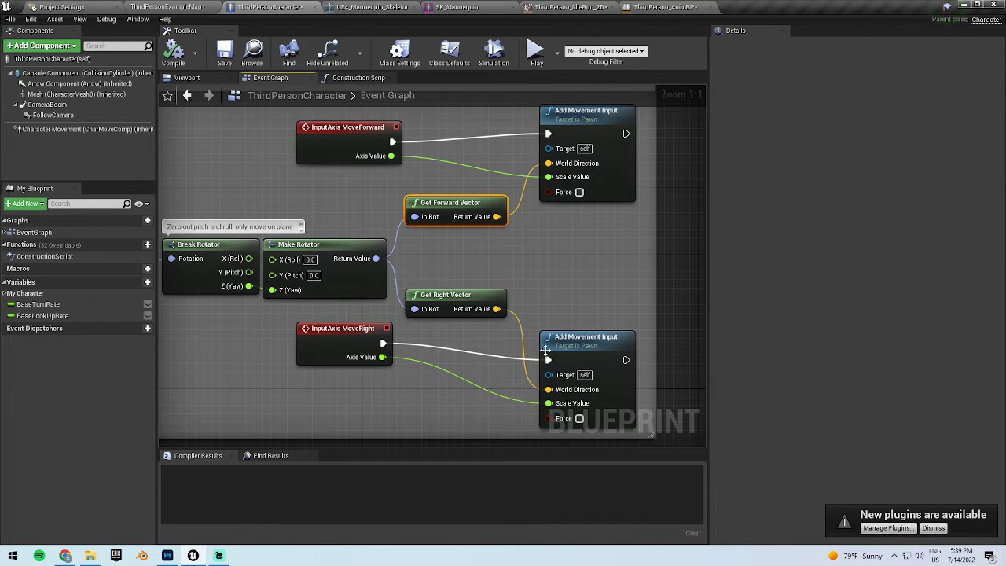
mouse_move(546, 350)
right_mouse_down()
mouse_move(541, 279)
mouse_move(496, 367)
right_mouse_up()
left_click(426, 279)
left_click_drag(572, 280, 440, 187)
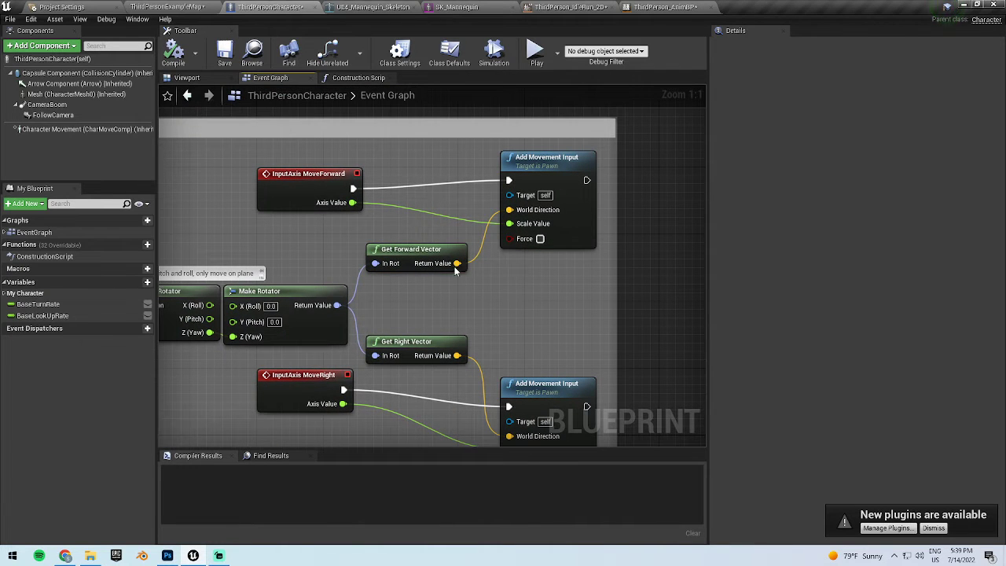
right_click_drag(523, 326, 541, 227)
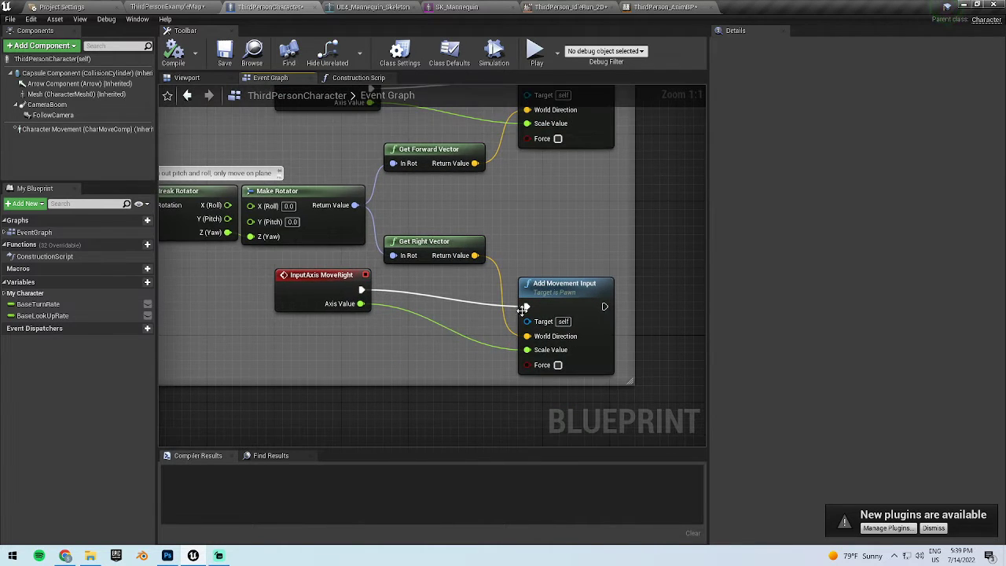
left_click_drag(579, 272, 563, 234)
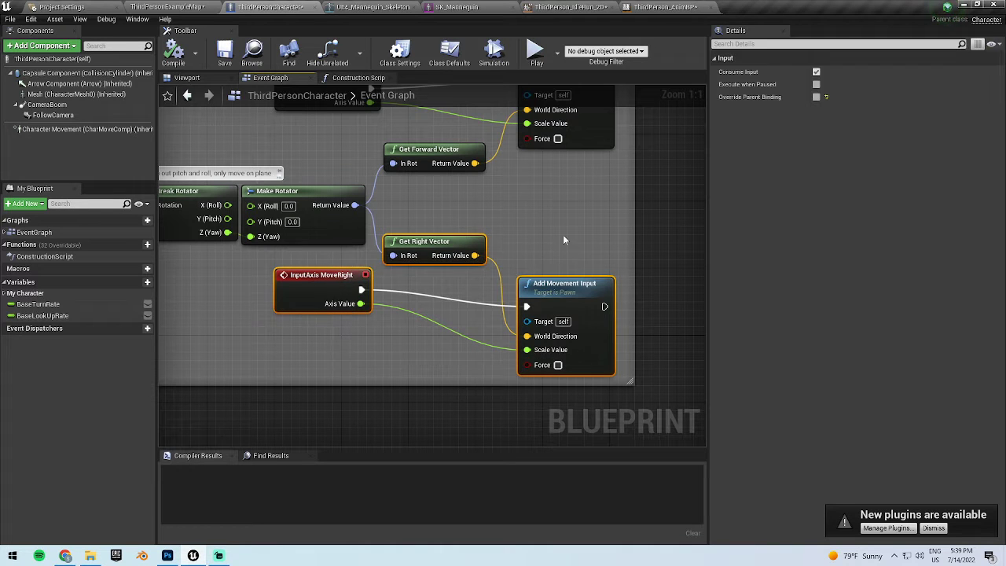
scroll(287, 253, "down", 4)
scroll(288, 253, "up", 2)
scroll(468, 226, "up", 1)
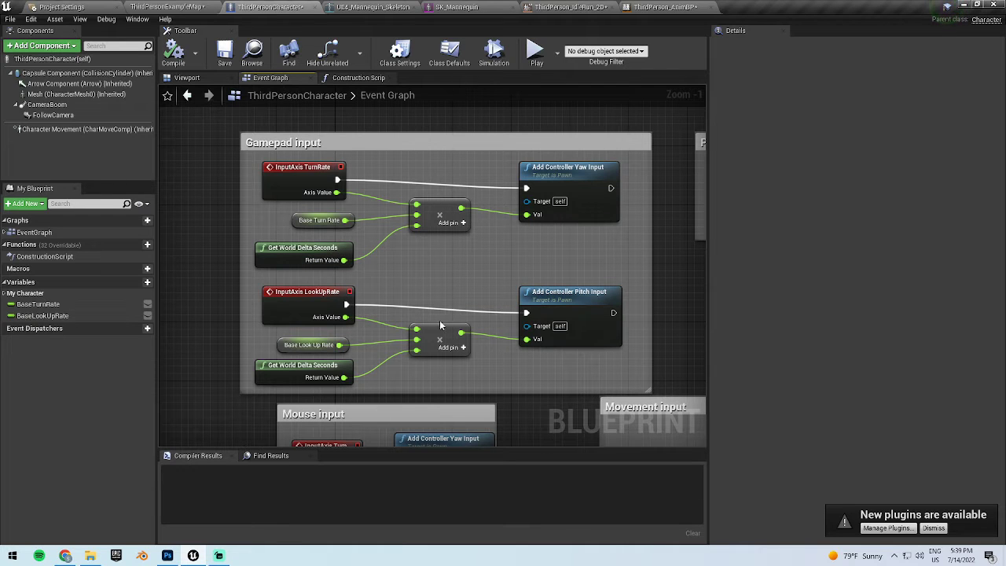
right_click_drag(421, 313, 391, 98)
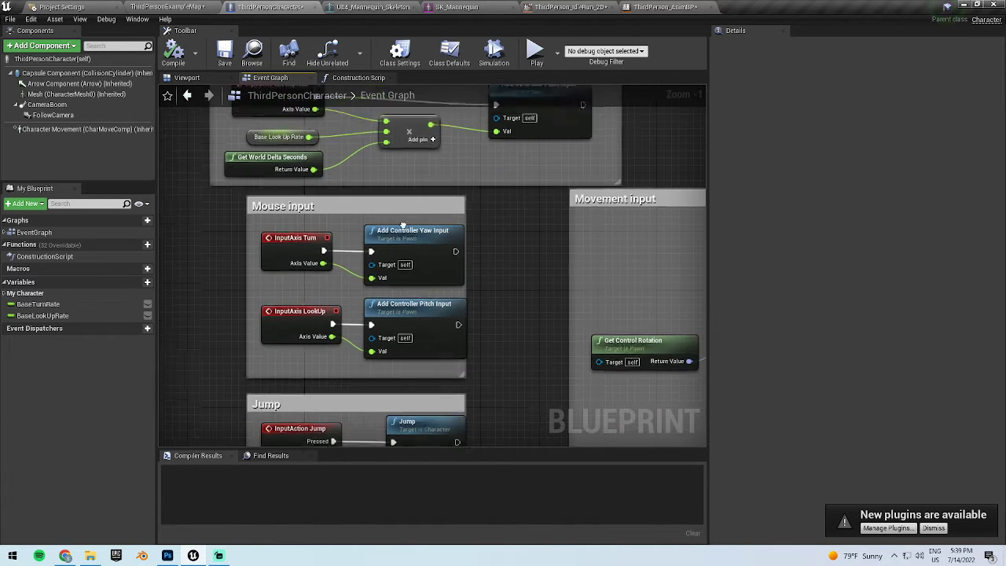
left_click_drag(333, 299, 543, 273)
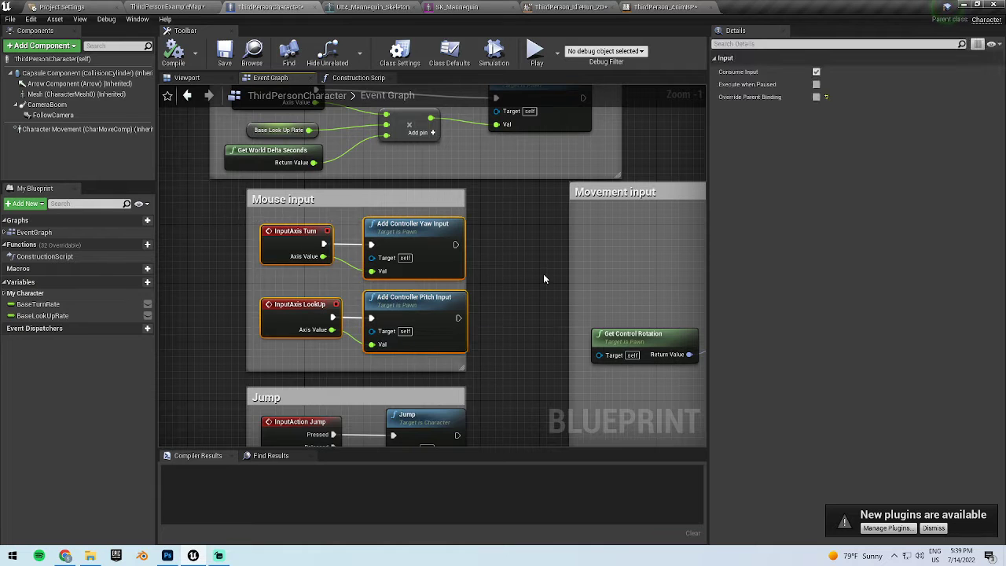
left_click(251, 257)
left_click_drag(268, 224, 415, 333)
left_click(543, 298)
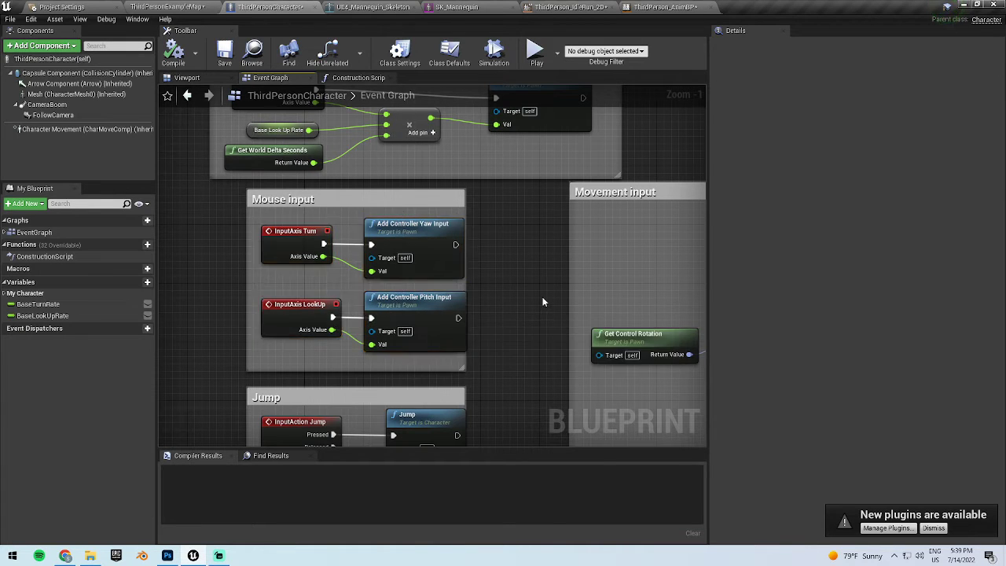
scroll(543, 299, "down", 4)
right_click_drag(441, 242, 431, 242)
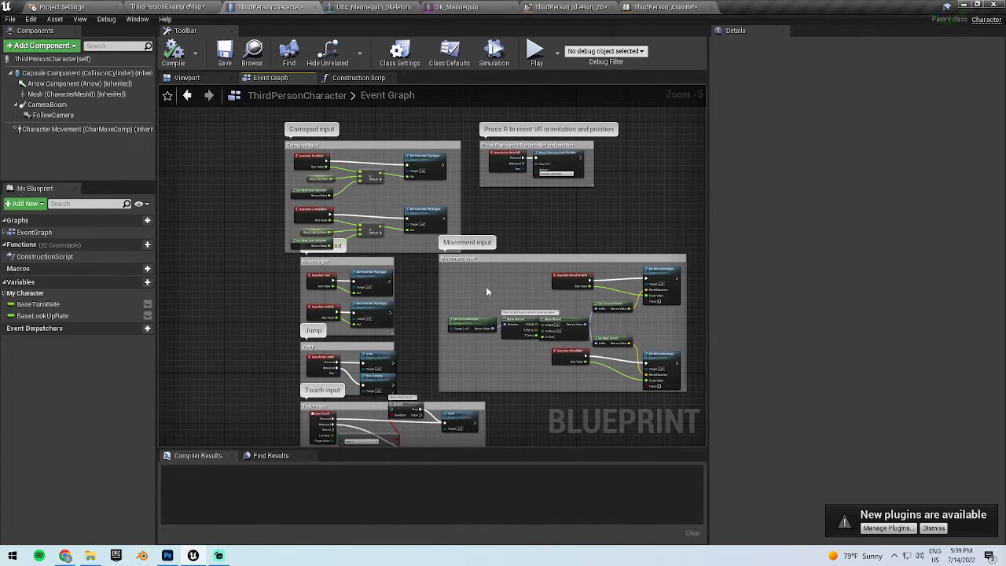
right_click_drag(486, 291, 443, 222)
- Start play-testing, set the debug filter to the spawned ThirdPersonCharacter, and turn with D
left_click(533, 53)
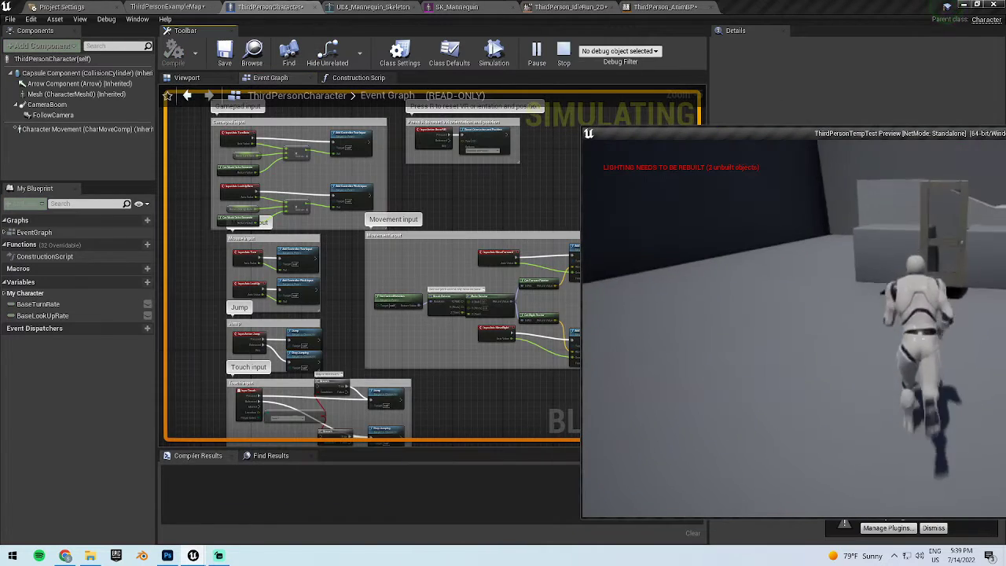
key("super")
left_click(620, 51)
left_click(625, 68)
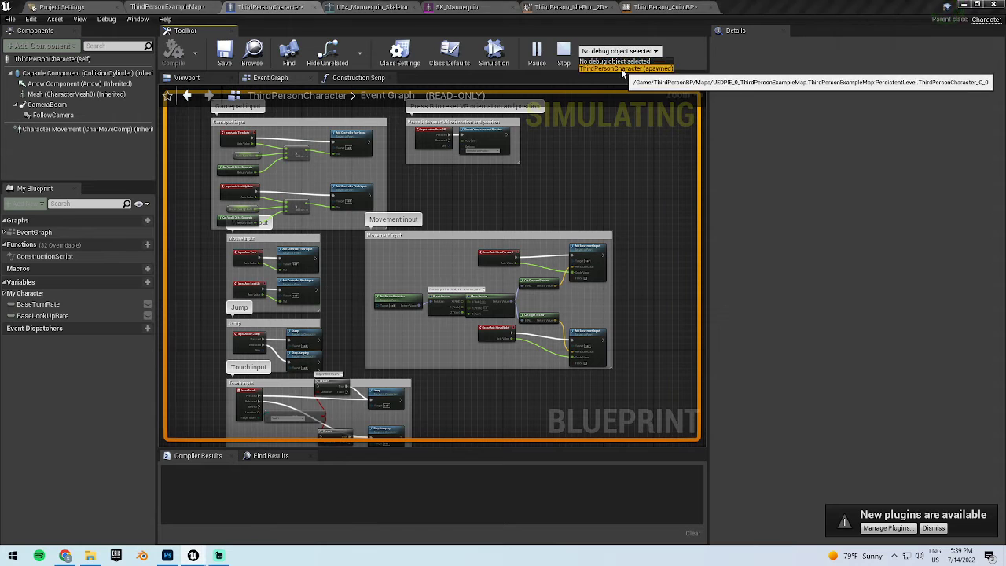
mouse_move(217, 556)
left_click(286, 516)
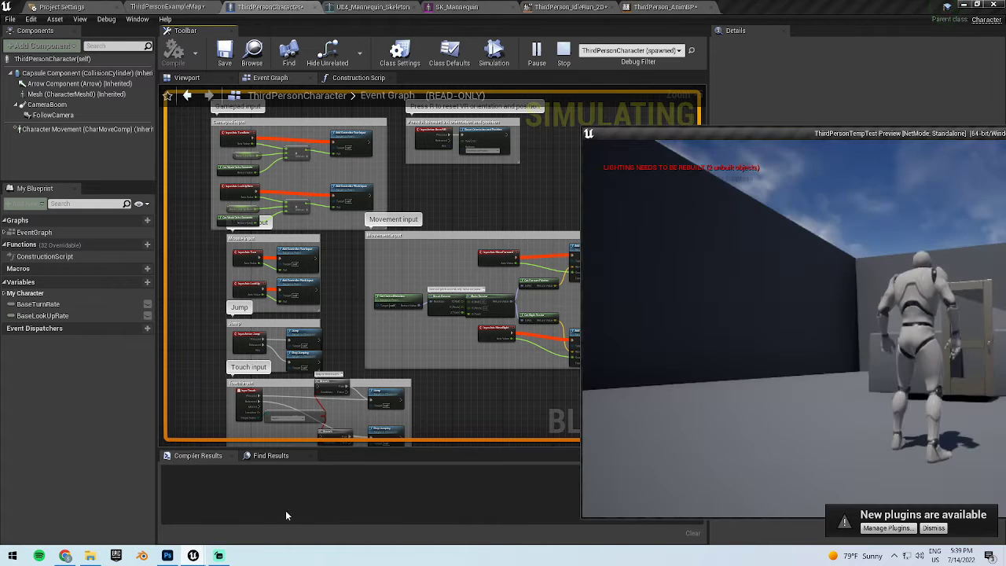
key("d")
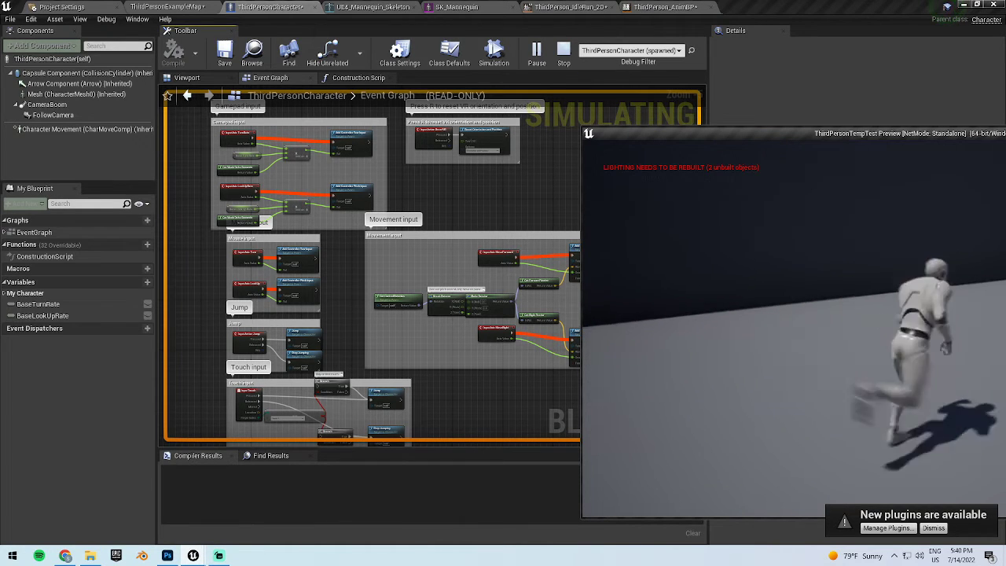
- Add a watch on the MoveForward axis Scale Value pin in the Event Graph
key("super")
left_click(454, 316)
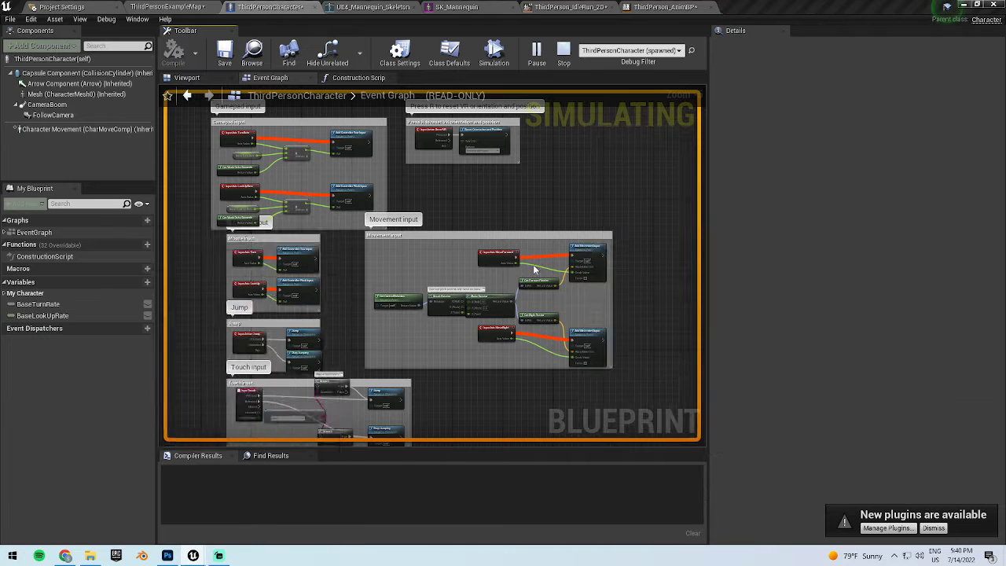
scroll(450, 290, "up", 5)
right_click(393, 287)
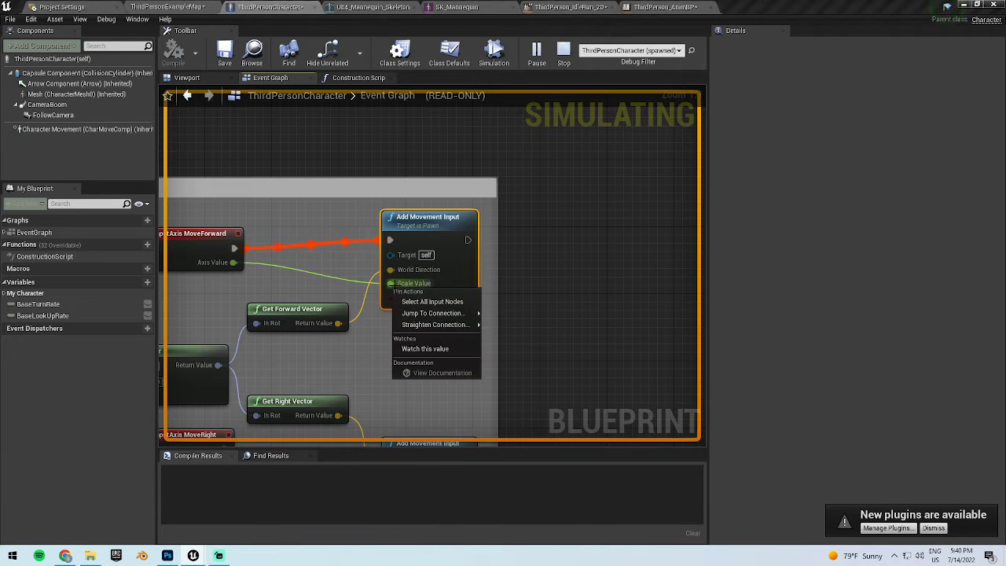
right_click(396, 284)
left_click(444, 346)
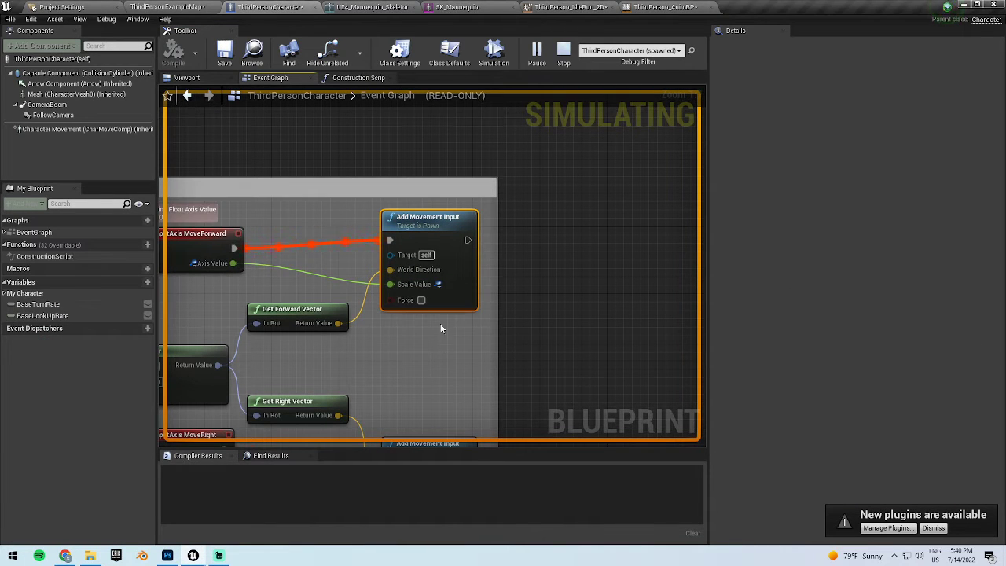
- Run the character backward with S and forward with W while the watched value updates
right_click_drag(204, 267, 286, 263)
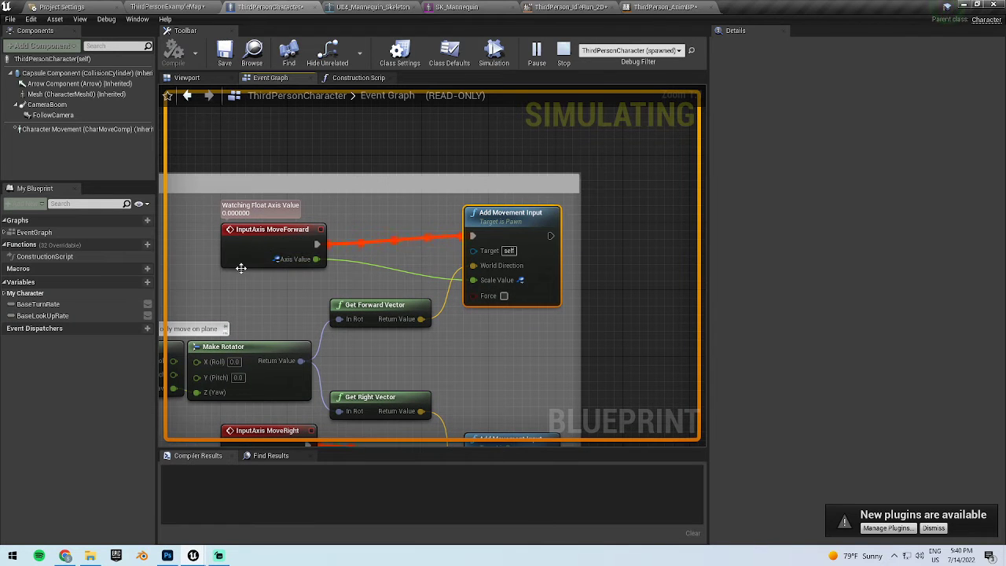
mouse_move(218, 556)
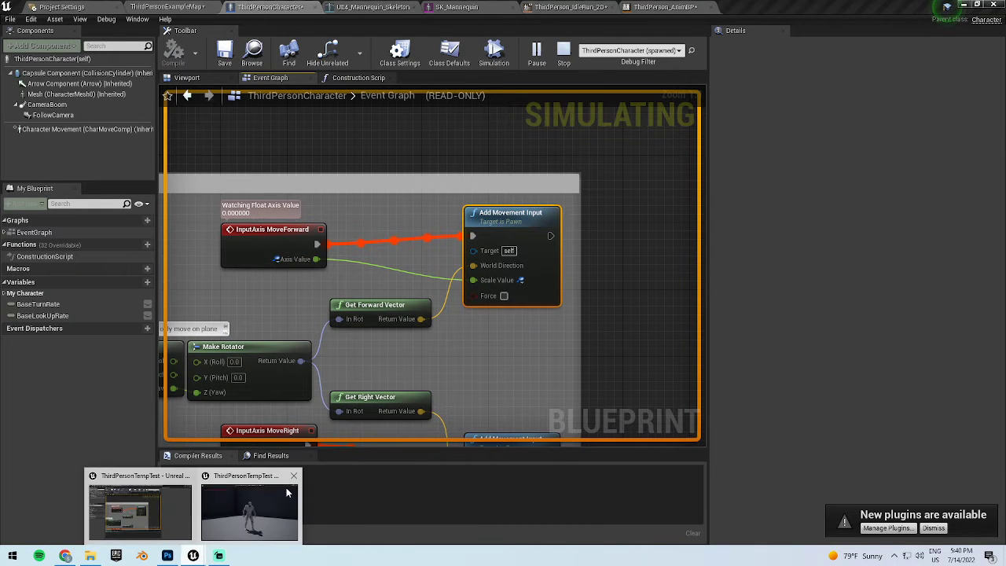
left_click(250, 511)
key("s")
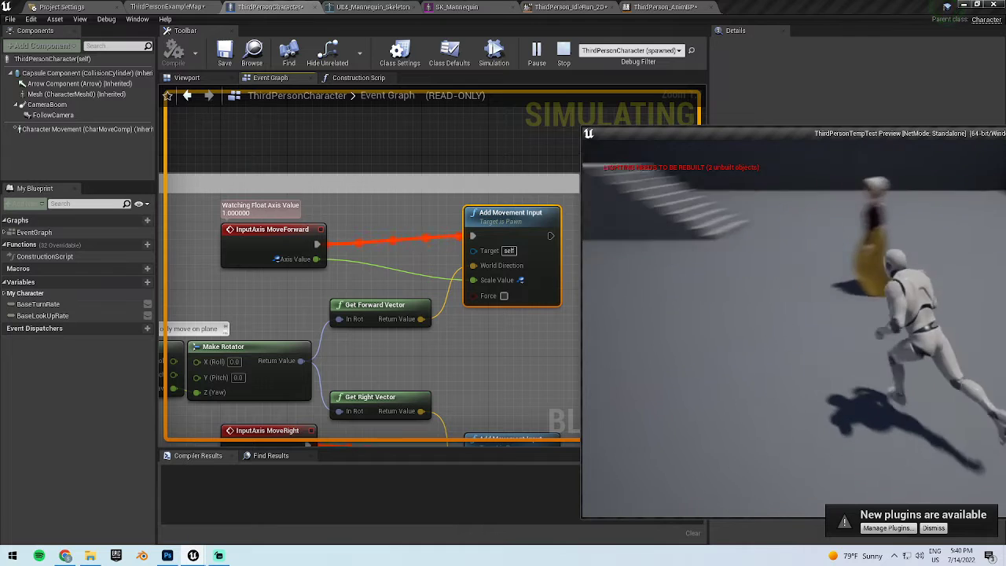
key("w")
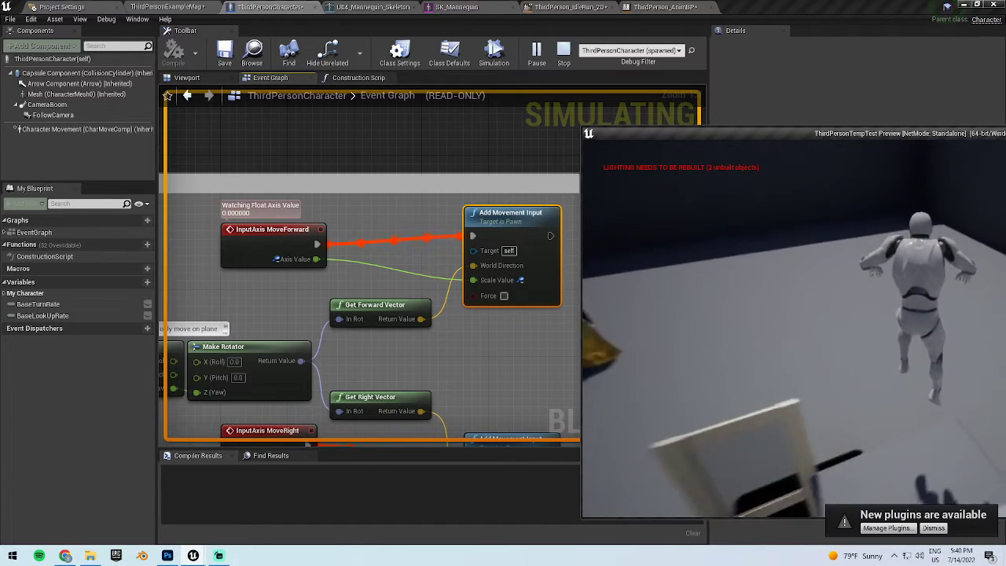
key("super")
left_click(323, 284)
scroll(323, 284, "down", 3)
- Pan to the Jump and Touch input nodes, jump with Space in-game, then stop with Esc
right_click_drag(323, 284, 689, 97)
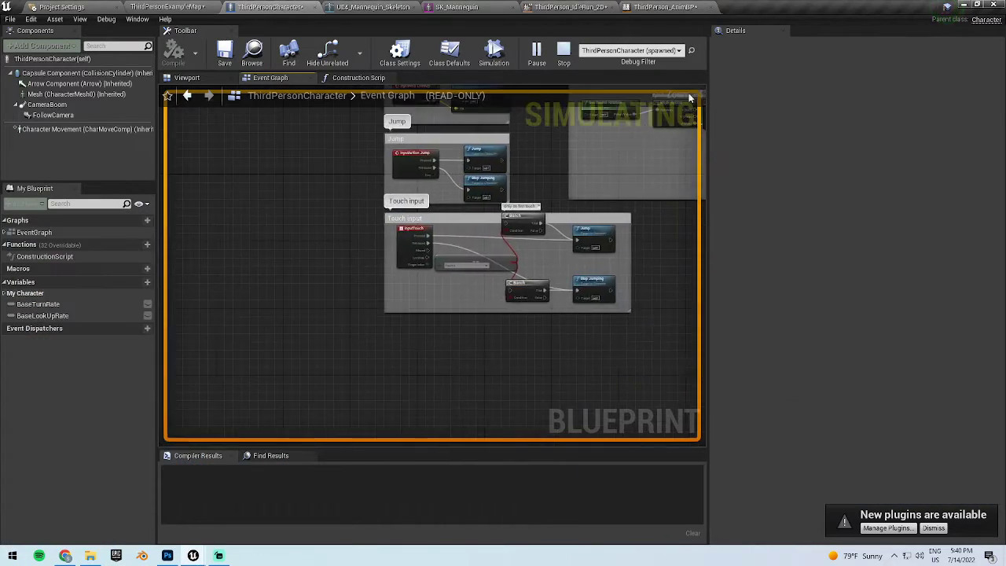
right_click_drag(478, 240, 465, 223)
scroll(326, 271, "up", 2)
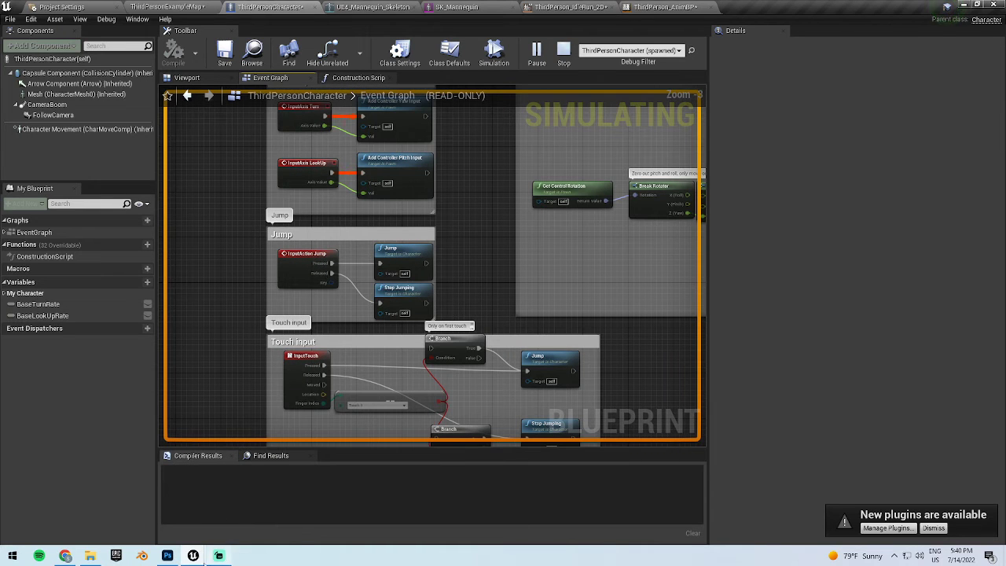
mouse_move(193, 556)
left_click(249, 497)
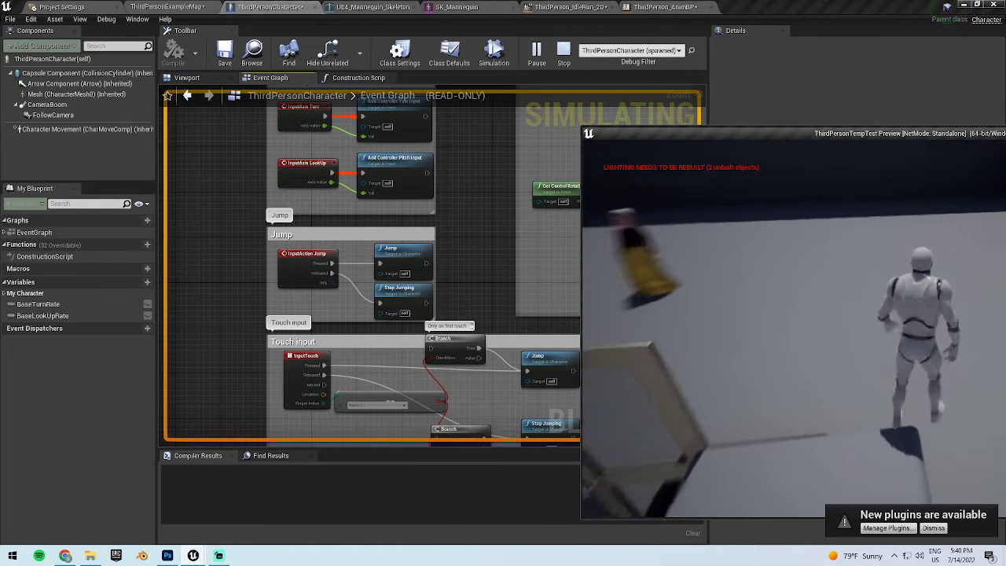
key("space")
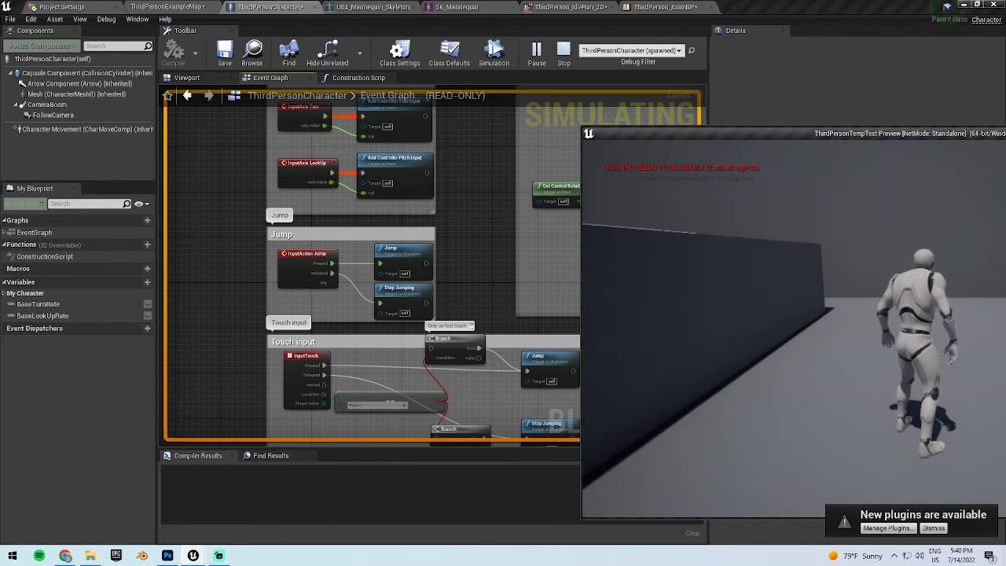
key("Escape")
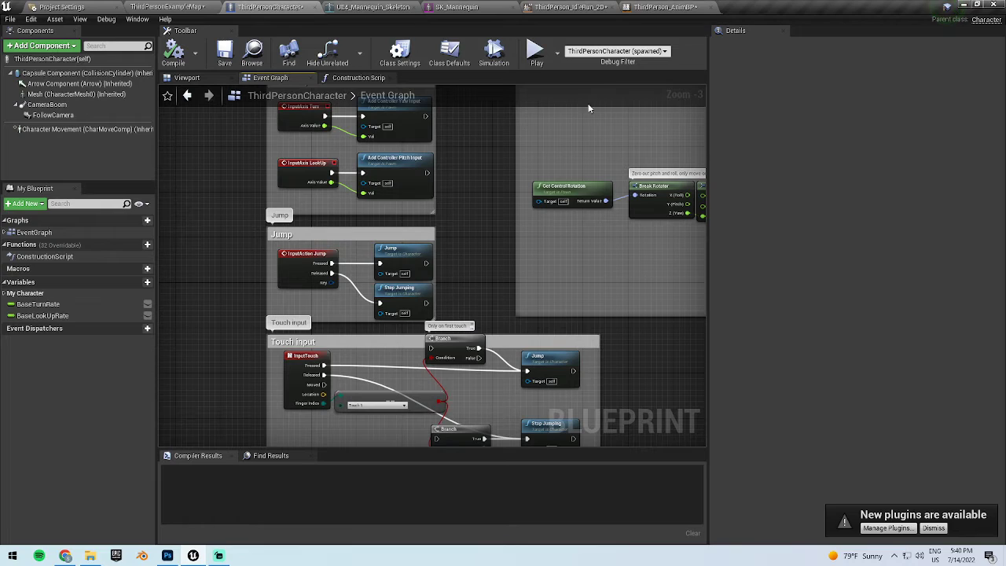
- Look over the mannequin skeleton and the ThirdPerson_IdleRun_2D blend space
scroll(464, 204, "down", 3)
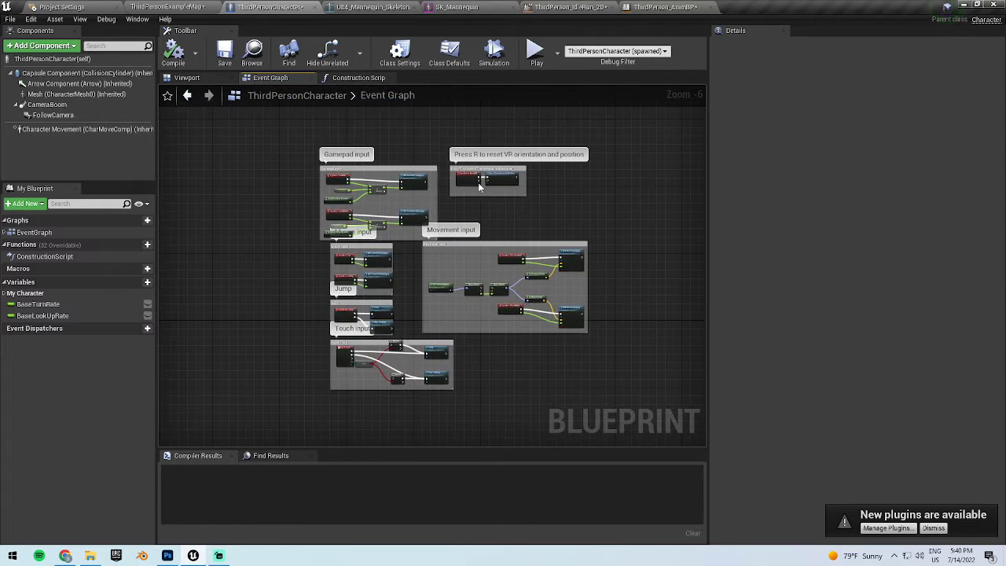
left_click(391, 6)
left_click(568, 7)
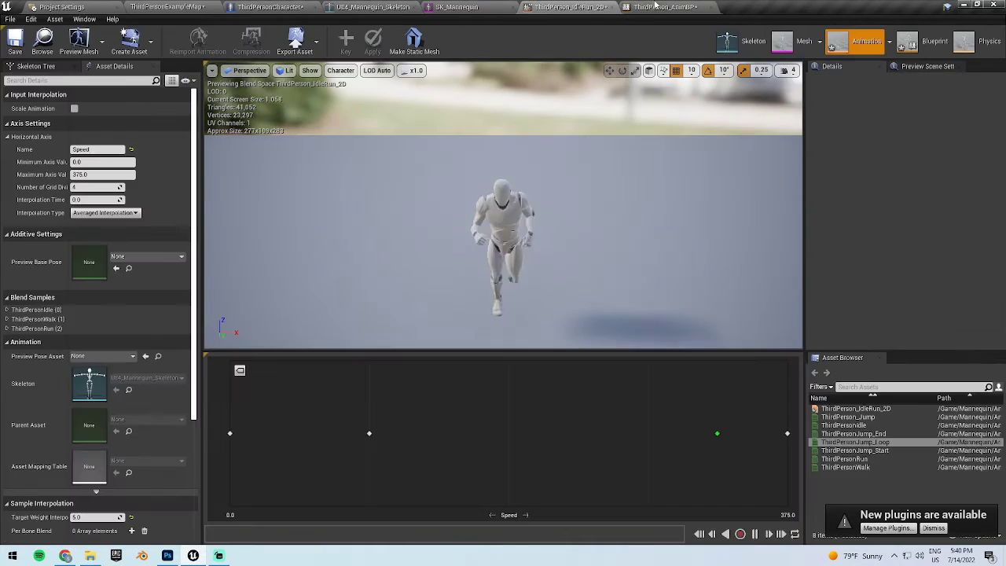
left_click(658, 6)
scroll(524, 82, "down", 2)
scroll(566, 161, "down", 2)
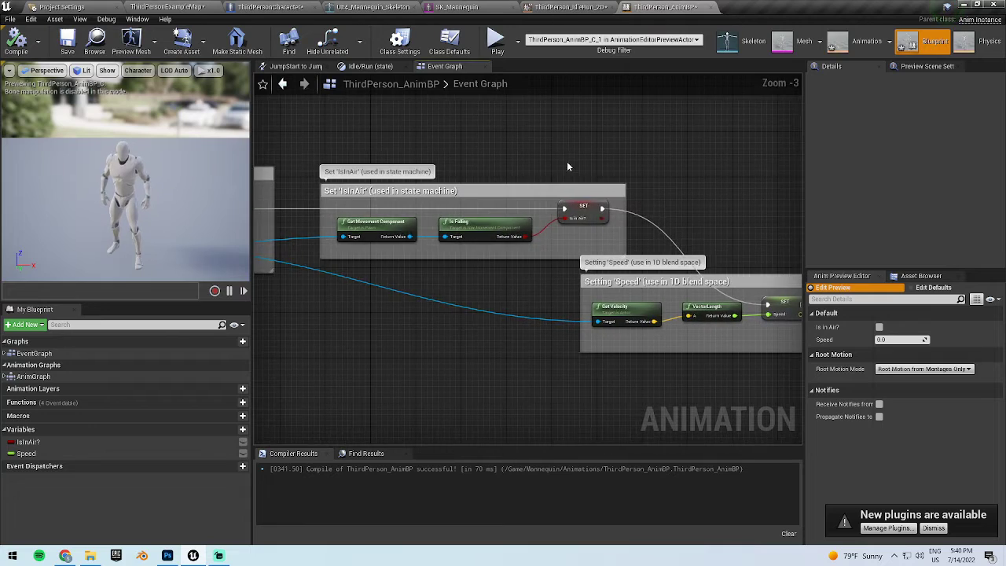
- Inspect the AnimBP's Idle/Run state, then return to the Default state machine's jump states
left_click(568, 6)
left_click(924, 38)
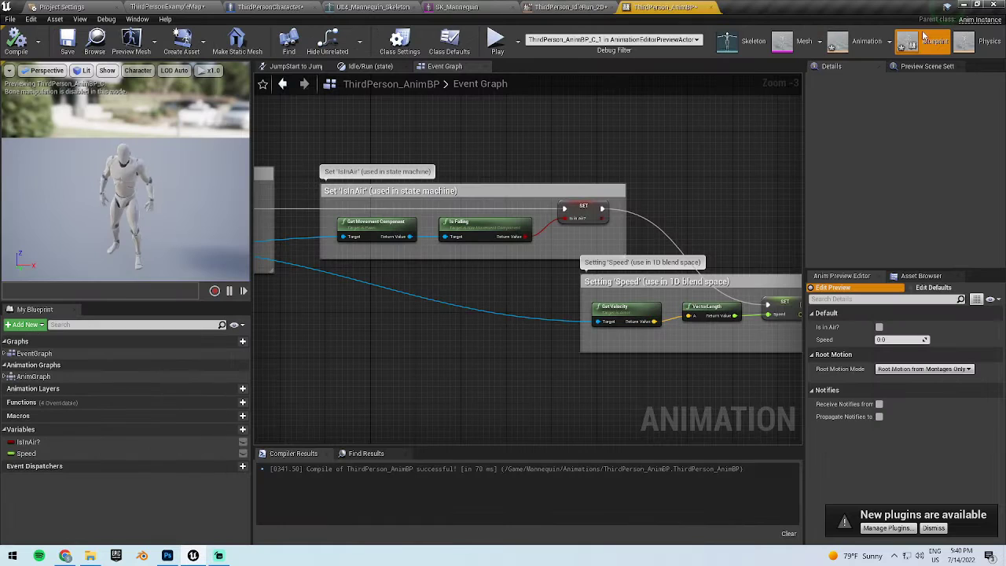
scroll(570, 173, "down", 2)
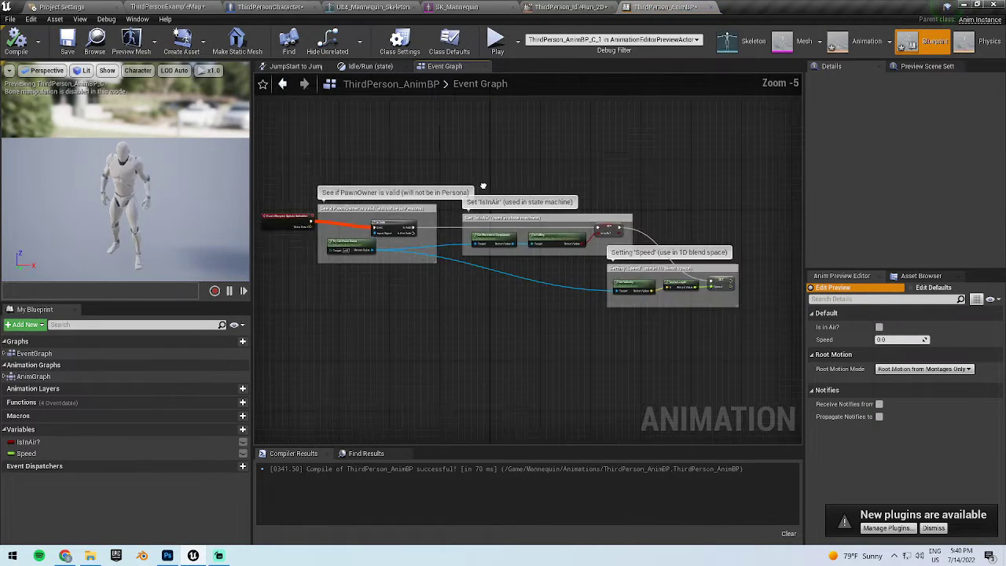
left_click(363, 66)
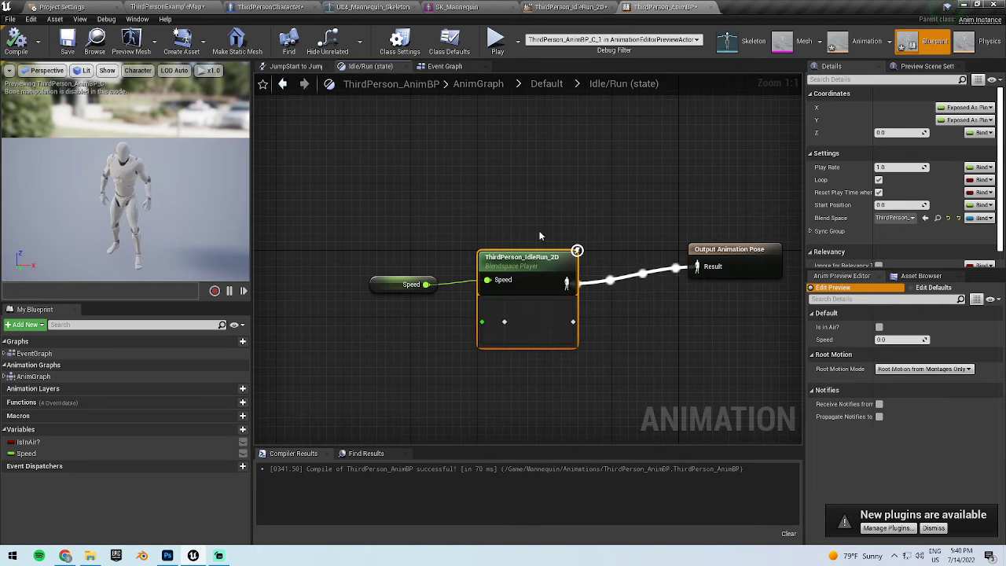
left_click(536, 85)
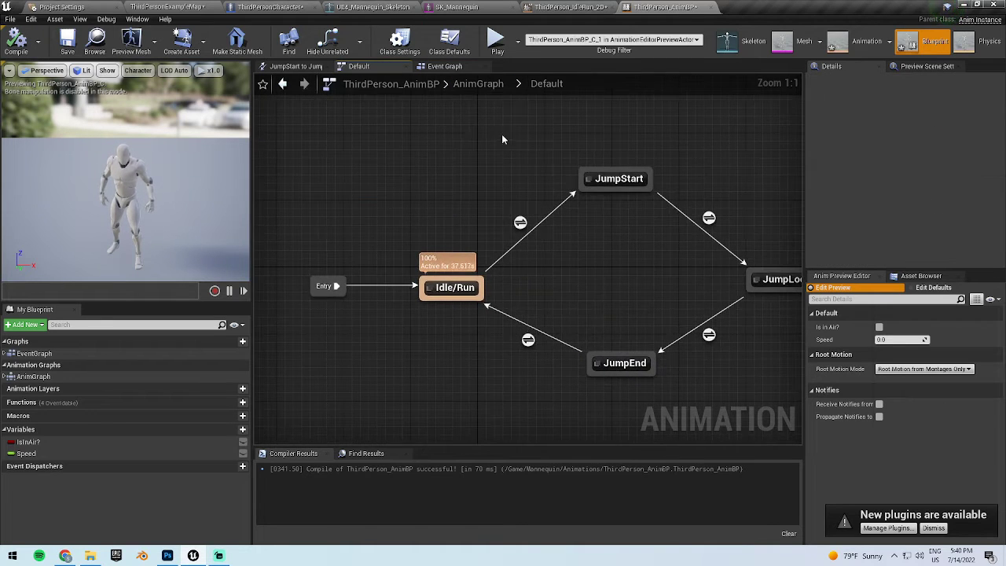
right_click_drag(690, 154, 588, 136)
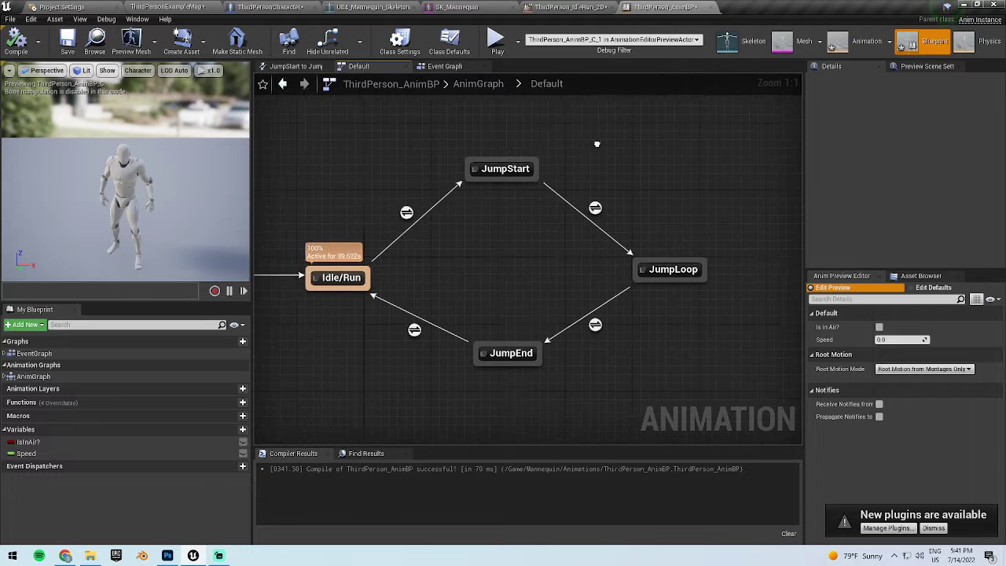
- Start a play-test and make the character run forward with W and jump with Space
left_click(490, 41)
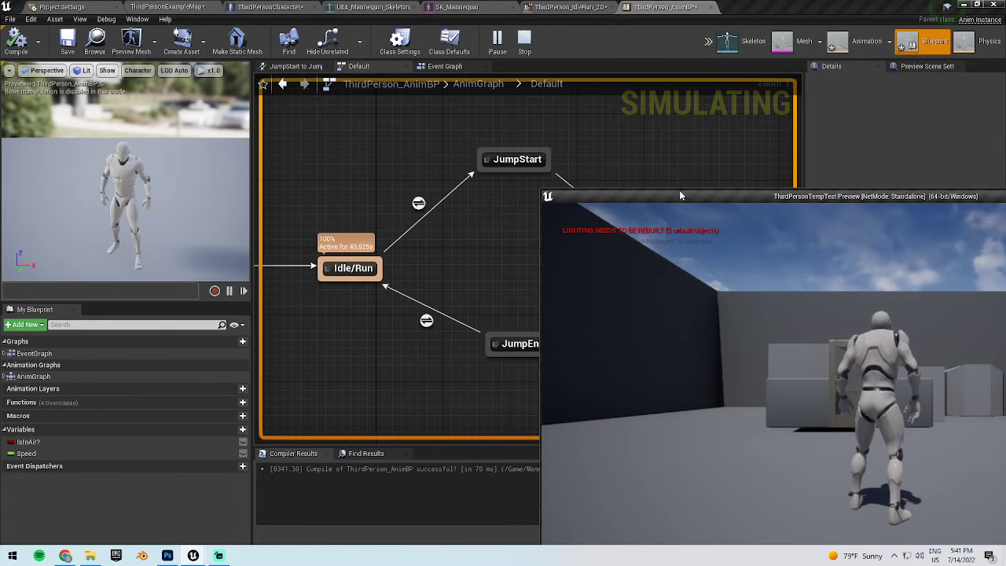
left_click(679, 192)
key("w")
key("space")
- Switch between the AnimBP Event Graph and Default state machine, stopping and restarting play
key("super")
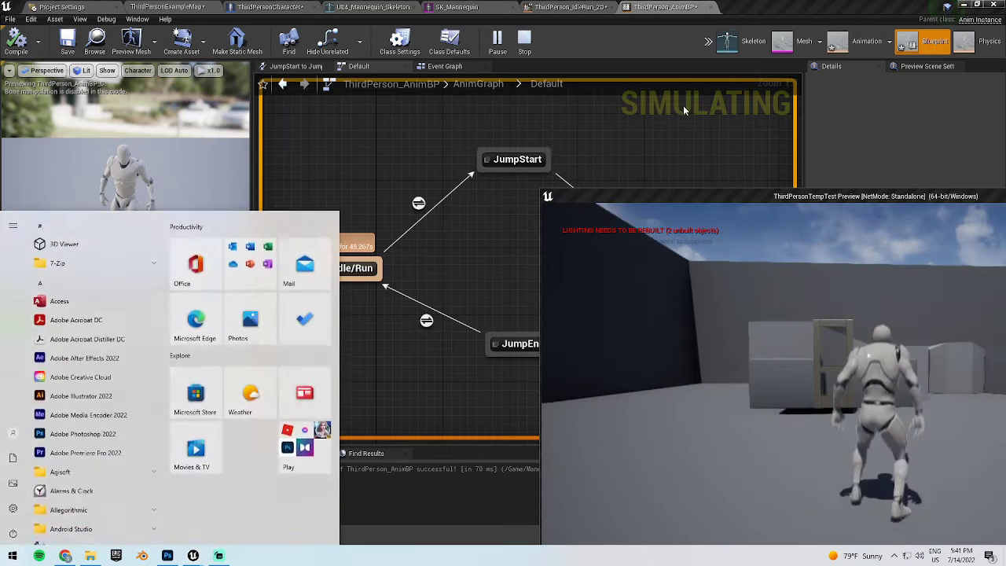
left_click(608, 49)
left_click(445, 67)
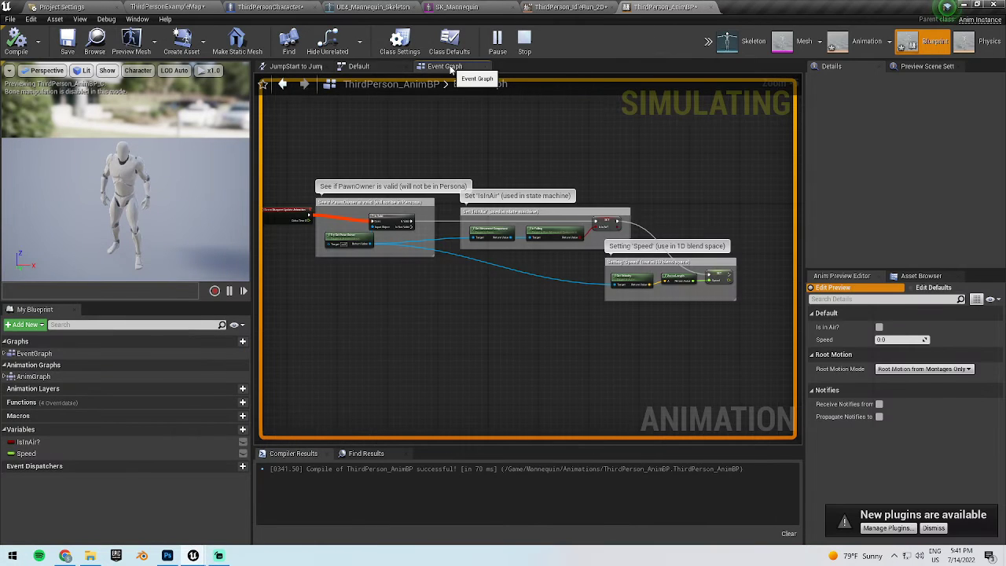
left_click(372, 66)
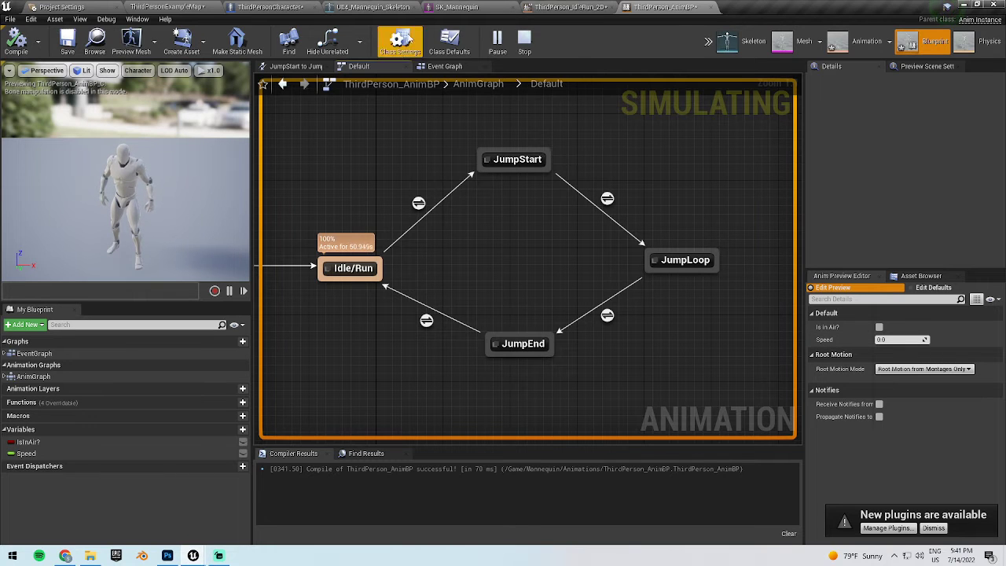
key("Escape")
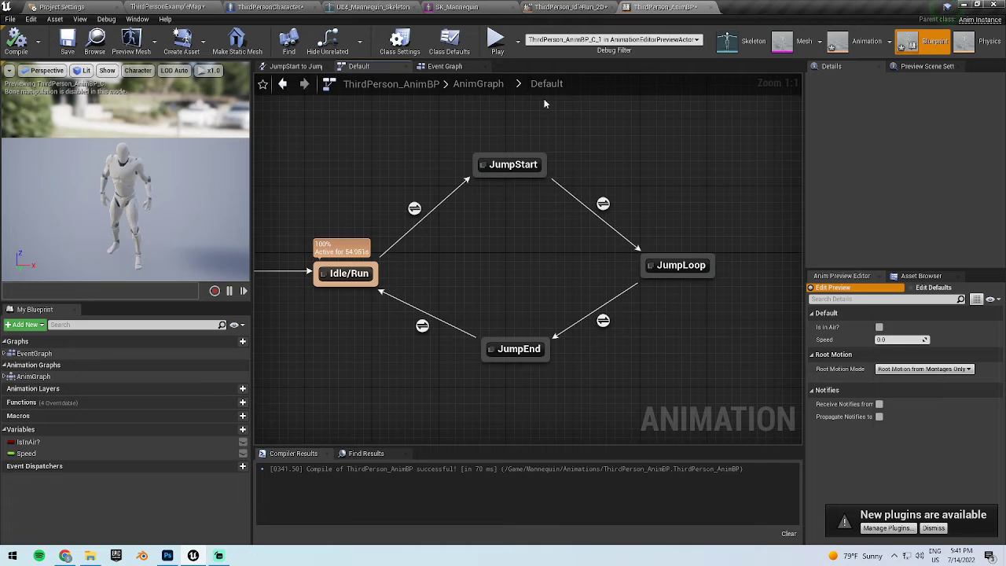
left_click(495, 39)
key("Escape")
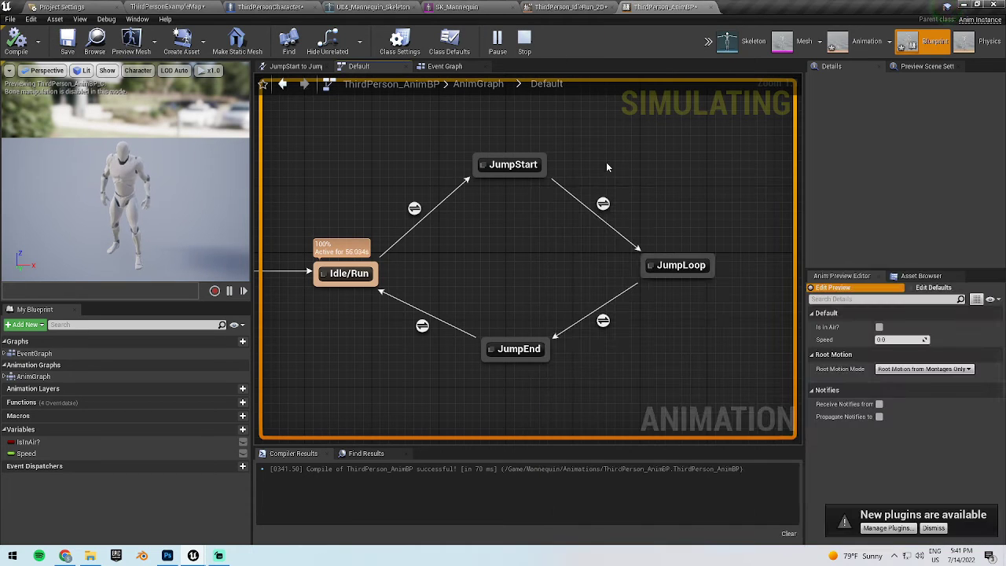
- Keep the current debug object, play-test running with W, stop, and zoom out the state machine
left_click(567, 39)
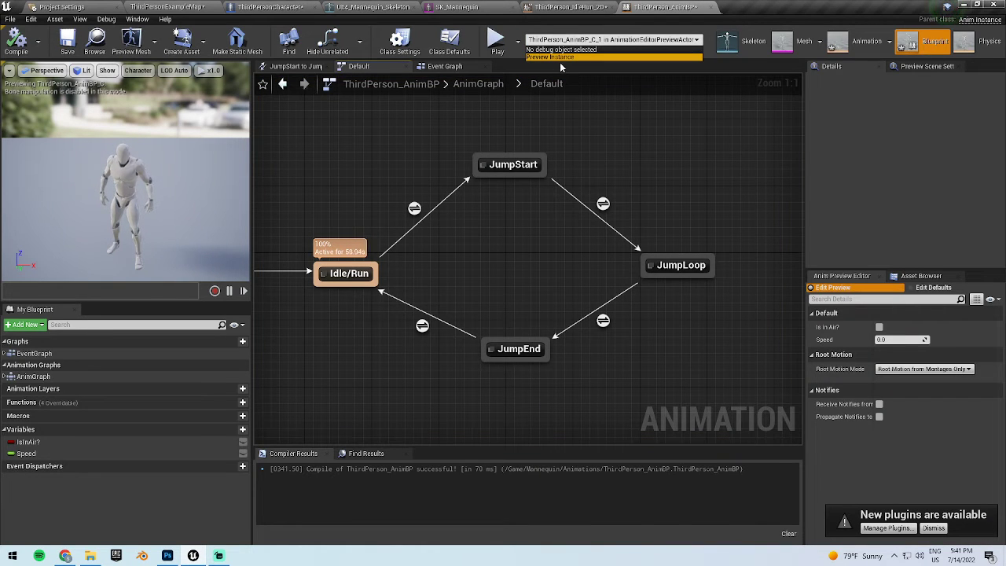
left_click(591, 57)
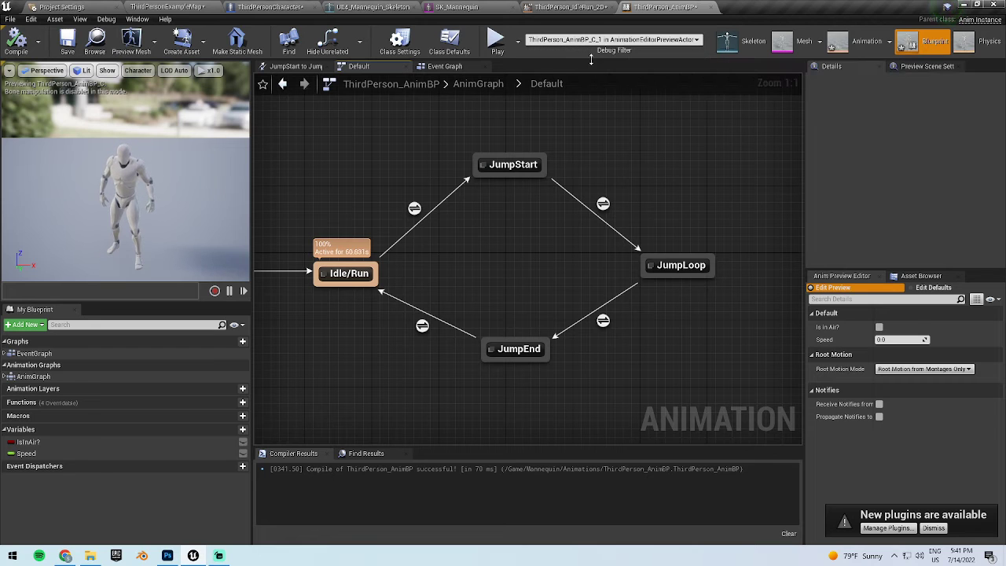
left_click(495, 39)
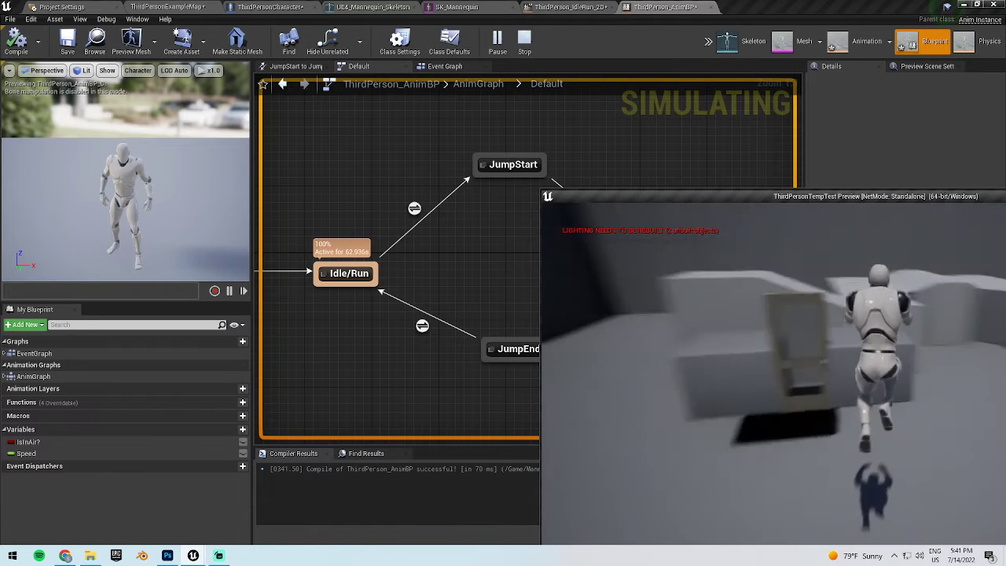
key("w")
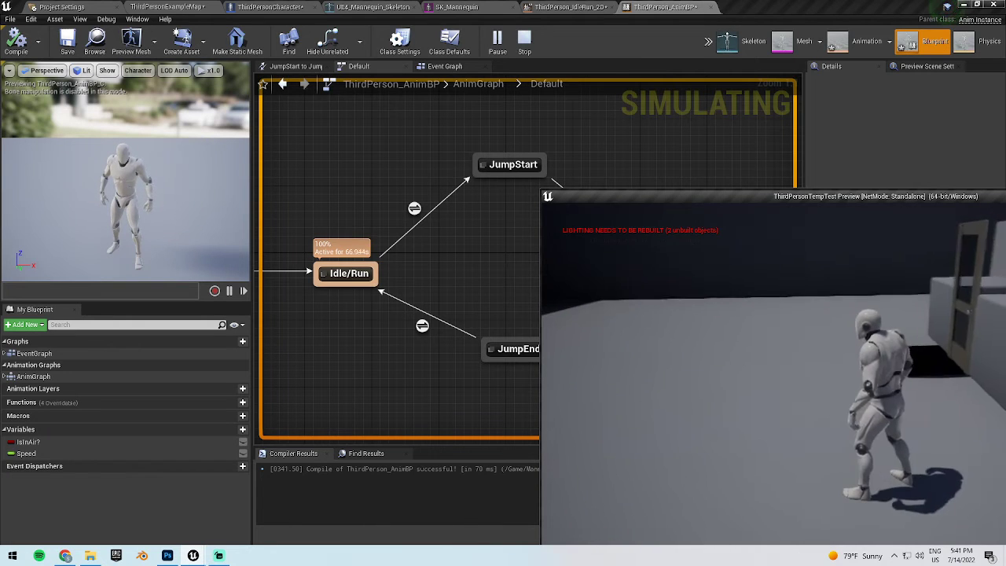
key("Escape")
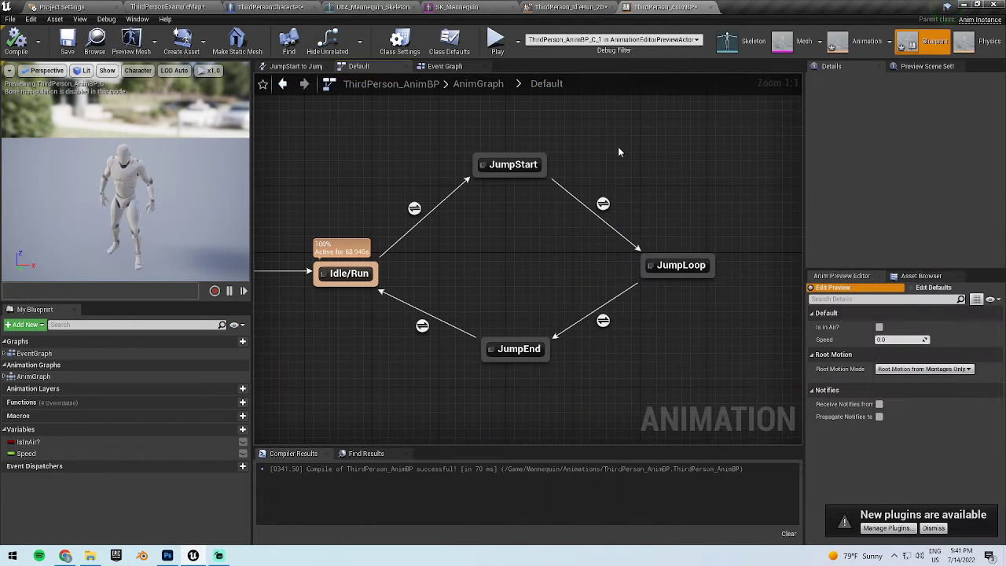
right_click(618, 149)
left_click(299, 264)
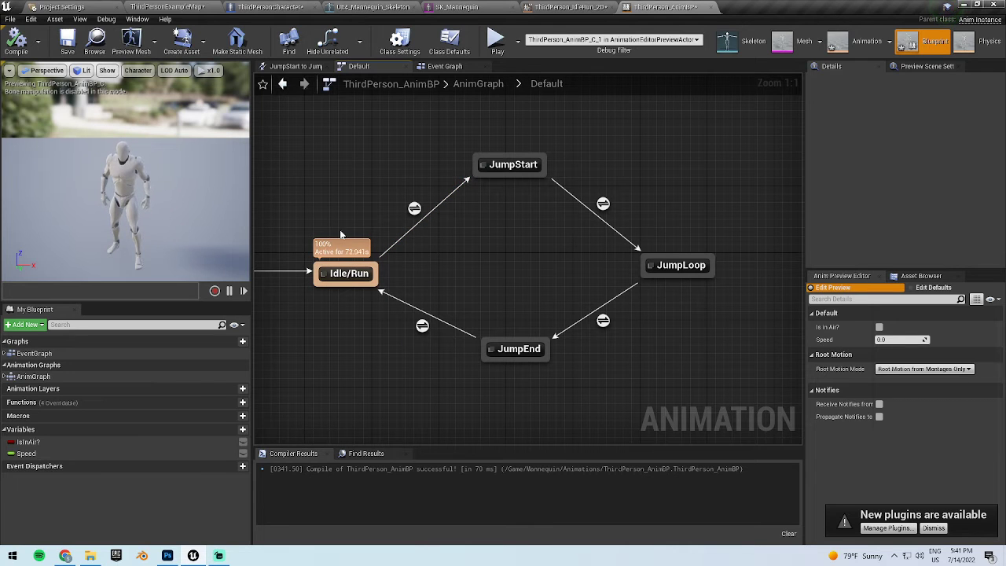
scroll(541, 224, "down", 2)
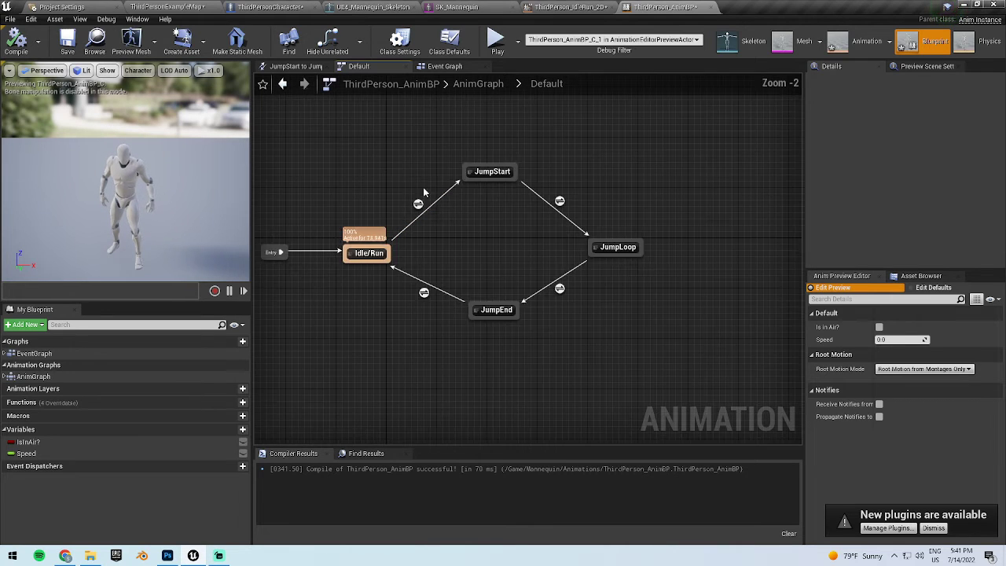
- Go up to the AnimGraph, play-test running toward the door with W, then stop with Esc
left_click(466, 85)
scroll(457, 199, "down", 1)
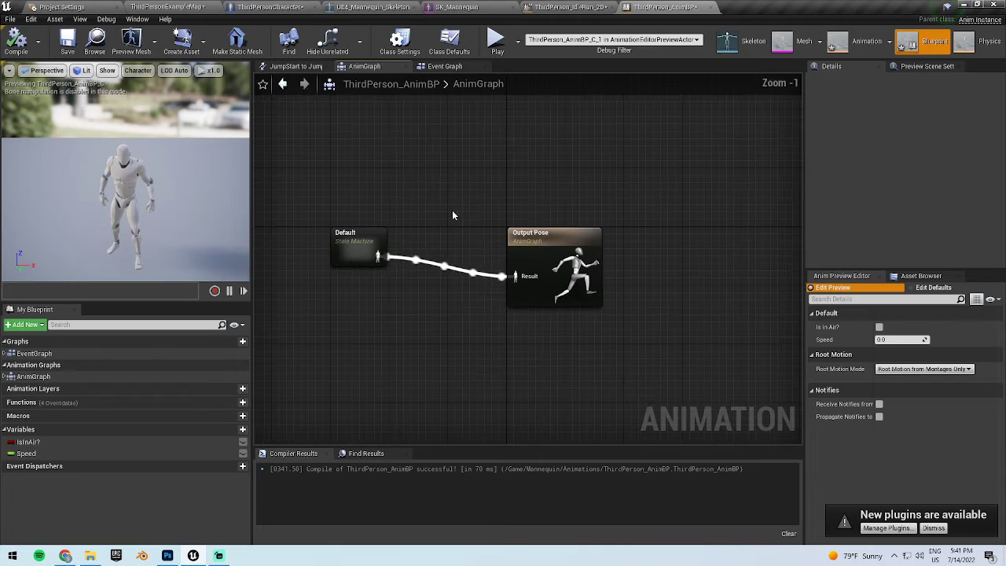
left_click(167, 556)
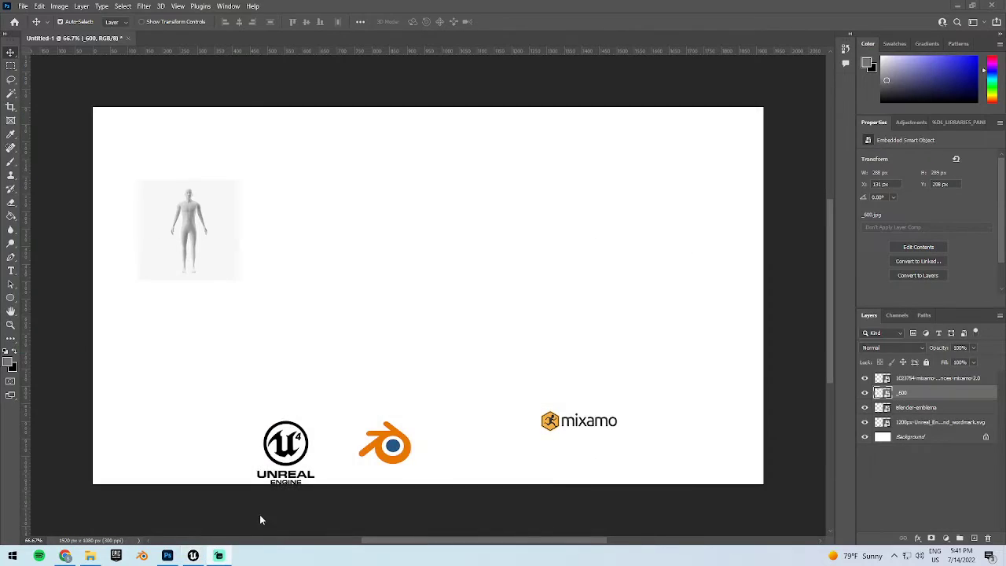
left_click(192, 556)
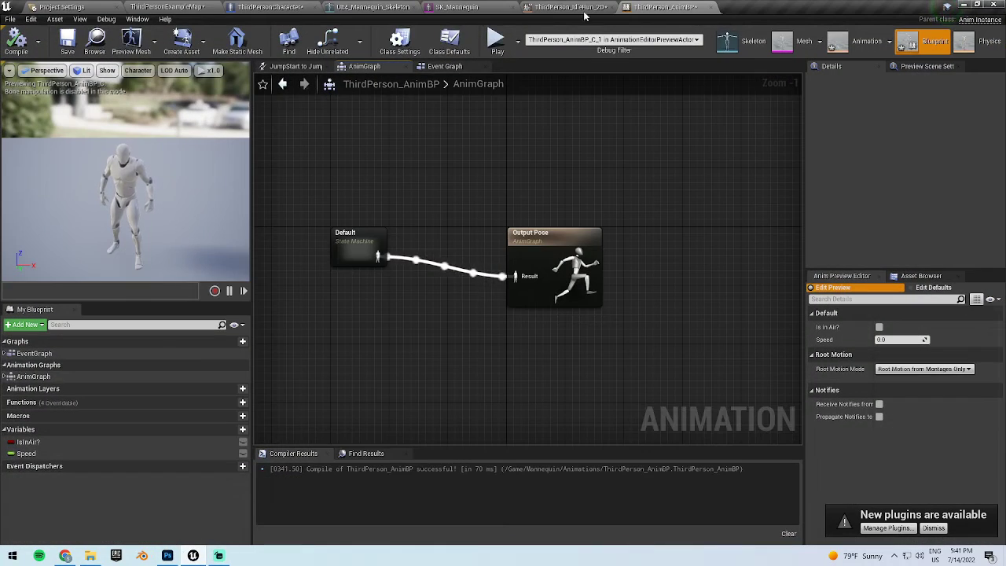
left_click(497, 41)
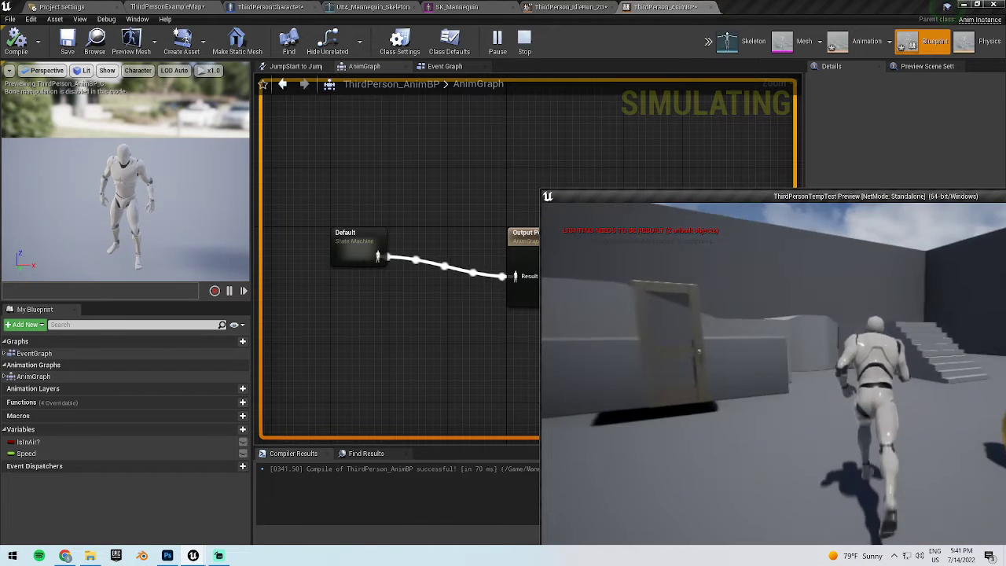
key("w")
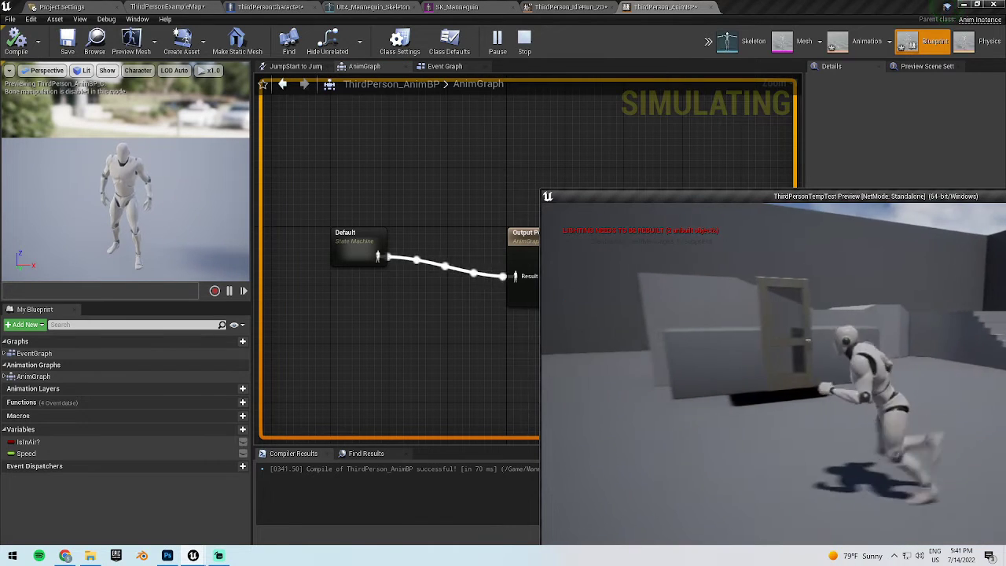
key("Escape")
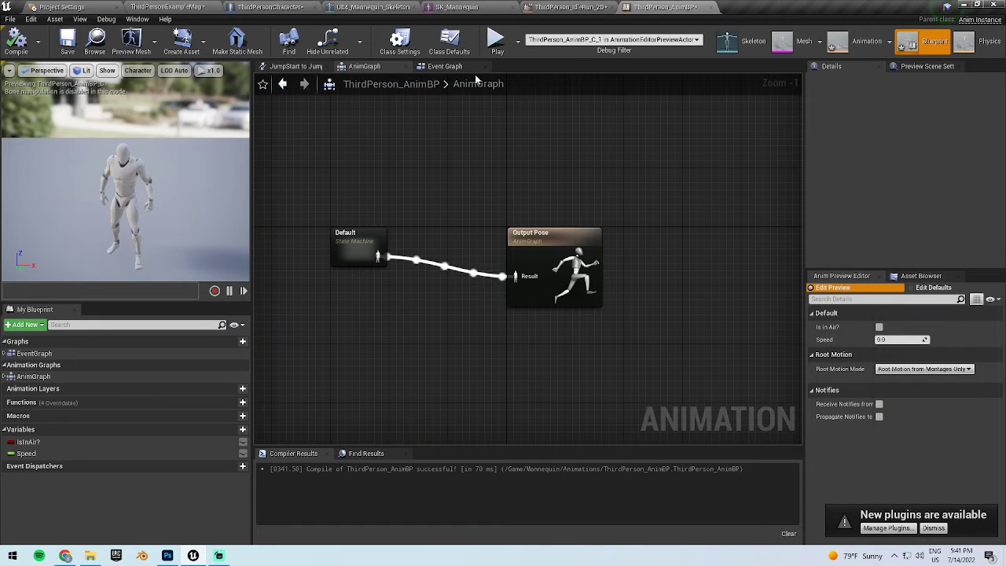
- Close the SK_Mannequin, skeleton, IdleRun_2D, ThirdPersonCharacter and ThirdPerson_AnimBP editor tabs
left_click(479, 9)
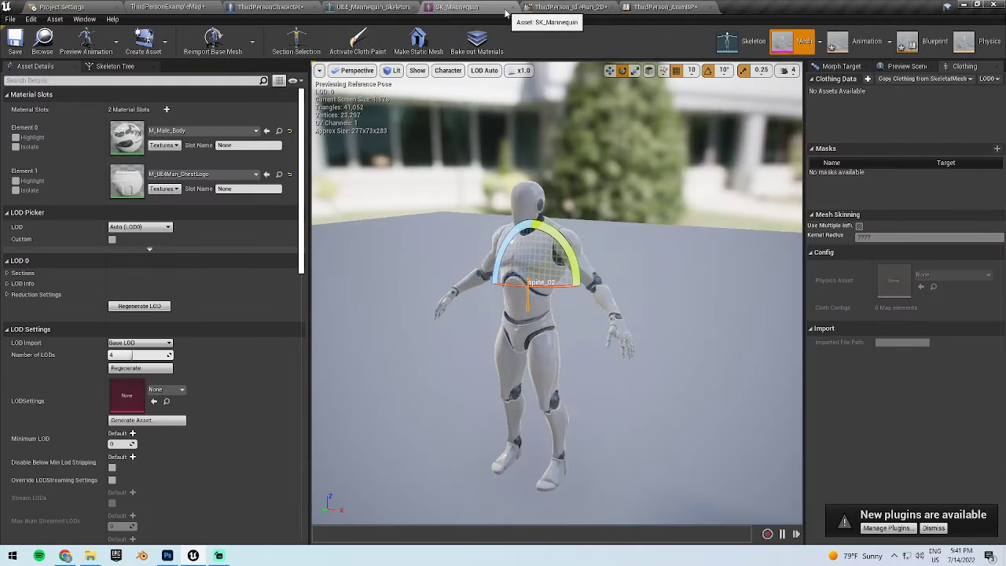
left_click(513, 9)
left_click(415, 8)
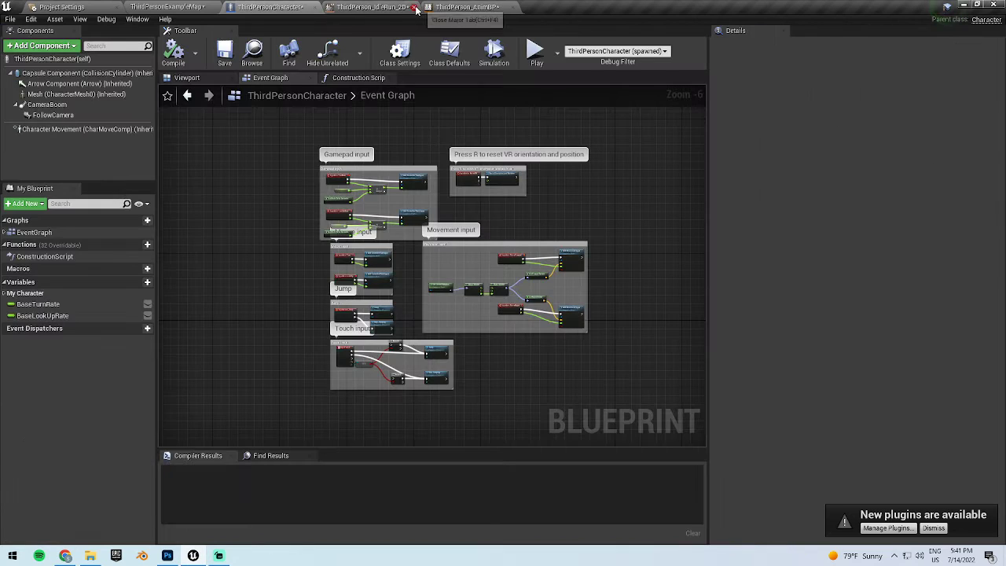
left_click(416, 8)
left_click(313, 7)
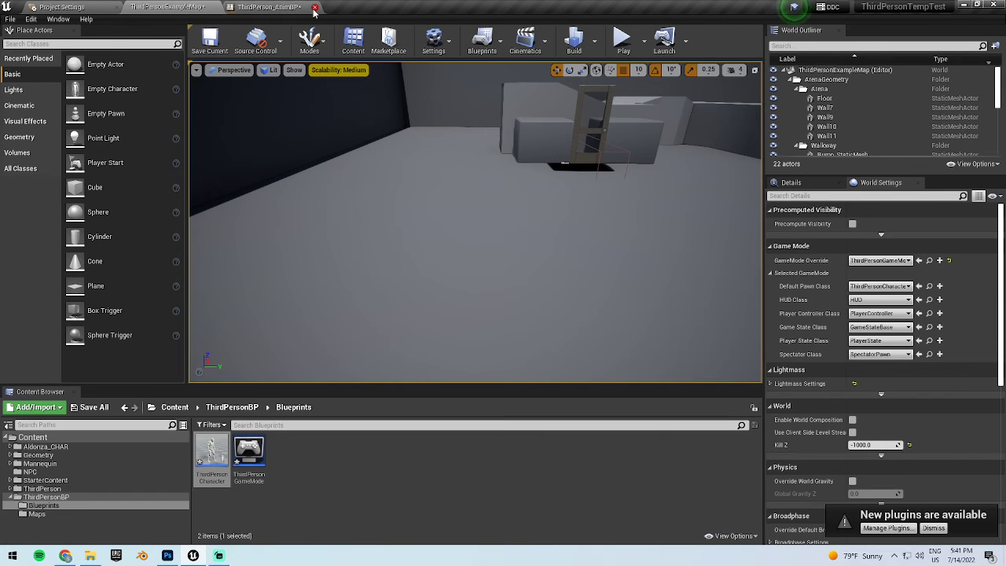
left_click(314, 8)
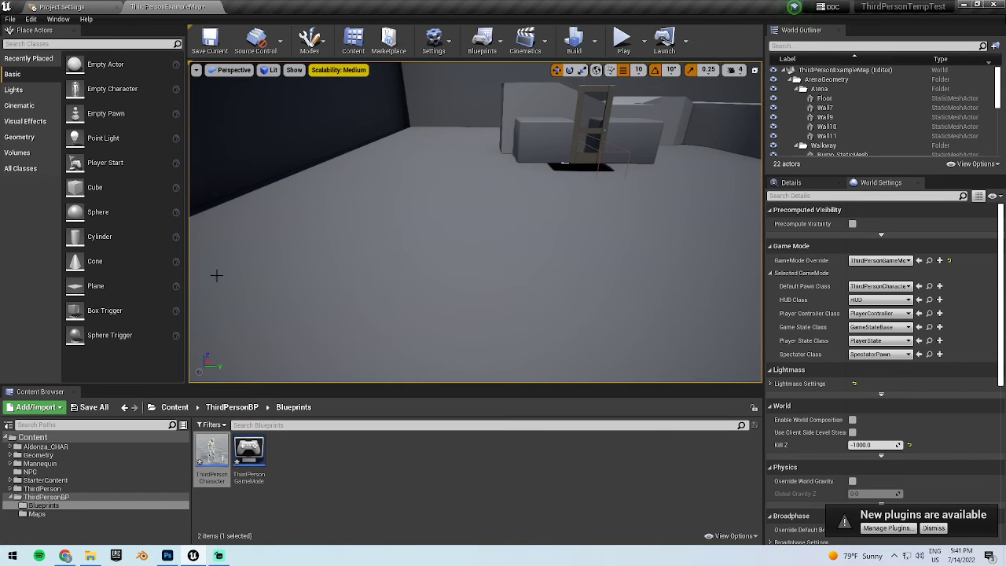
- From Content > Mannequin > Animations reopen ThirdPerson_AnimBP and IdleRun_2D, then the physics asset
left_click(87, 489)
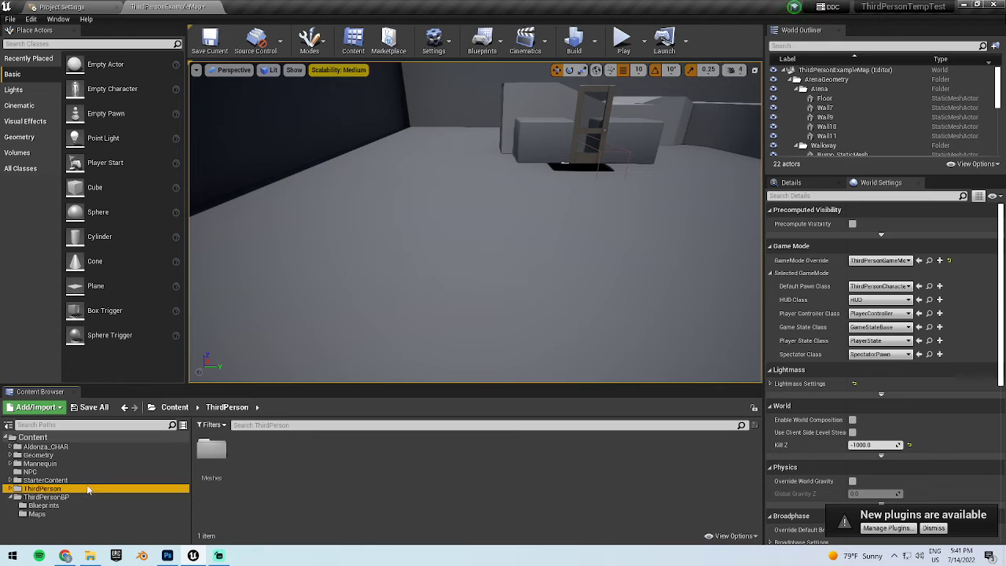
left_click(125, 464)
left_click(203, 445)
double_click(204, 444)
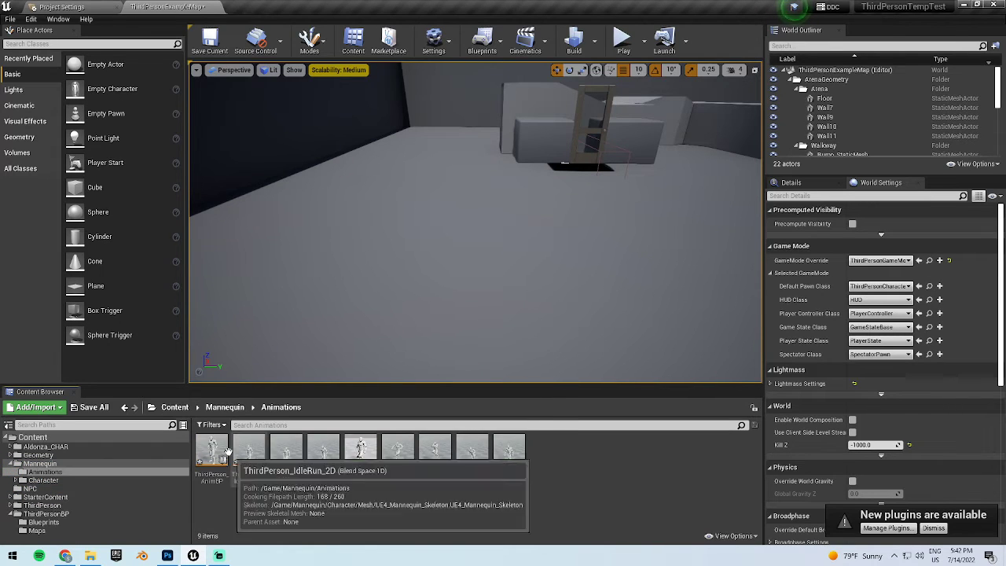
double_click(223, 452)
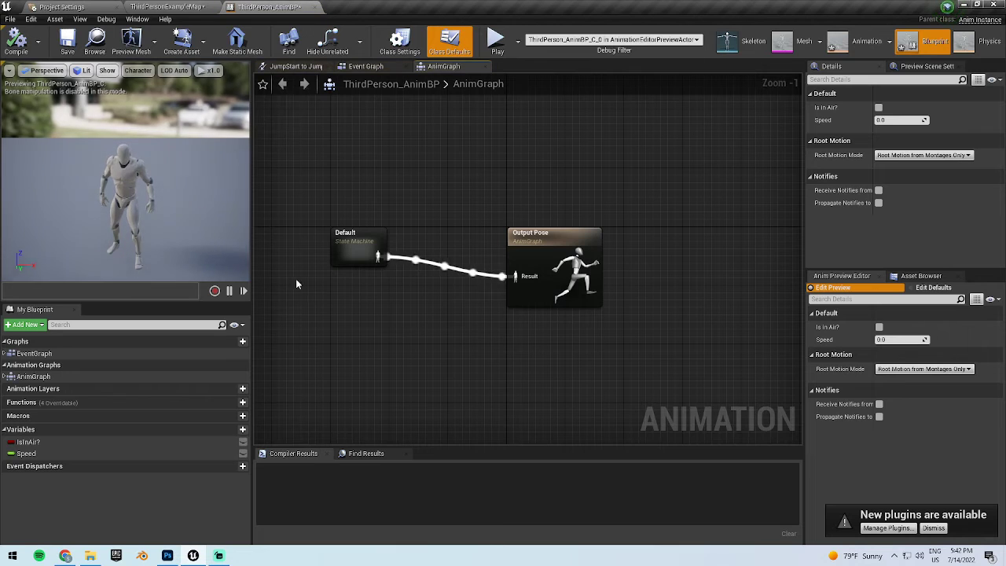
left_click(155, 6)
double_click(250, 456)
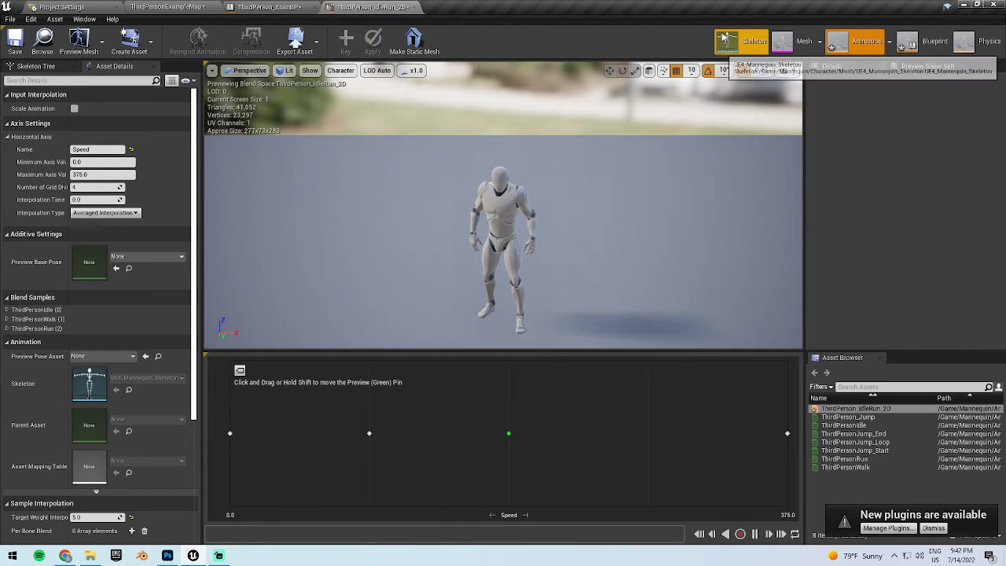
left_click(988, 41)
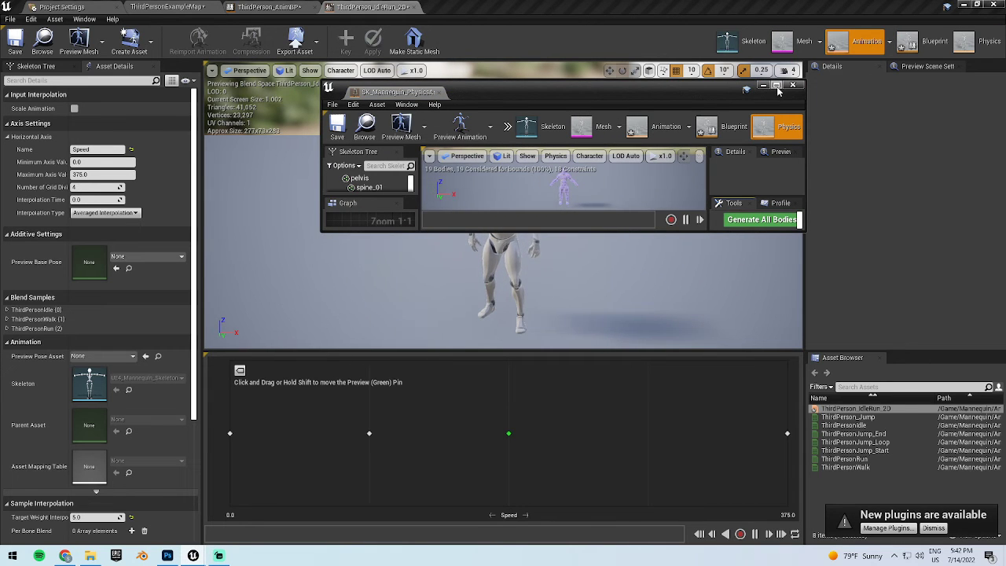
- Dock the physics asset editor and select spine_02, forearm and thigh bodies in the viewport, framing lowerarm_l
left_click_drag(450, 87, 478, 8)
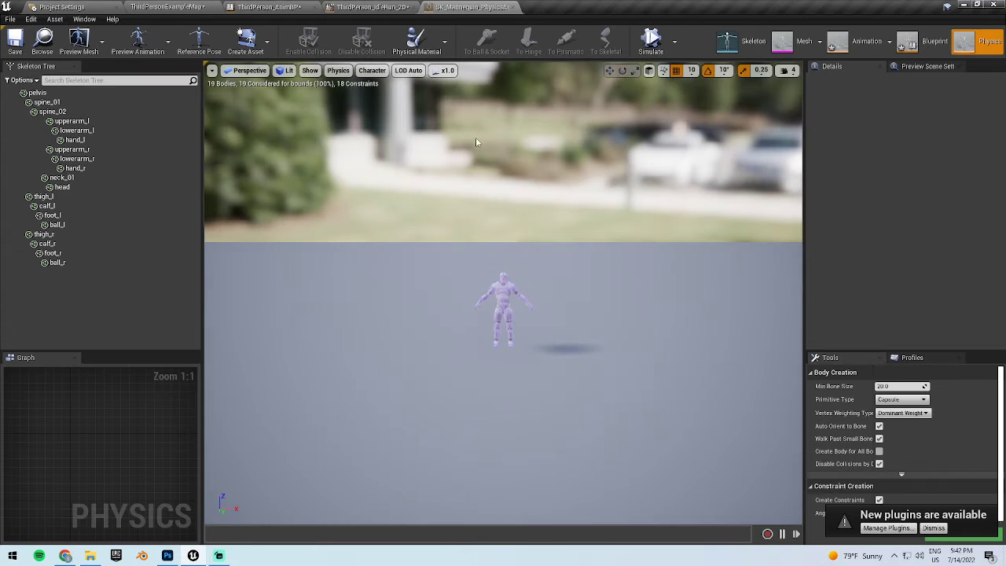
scroll(487, 298, "up", 5)
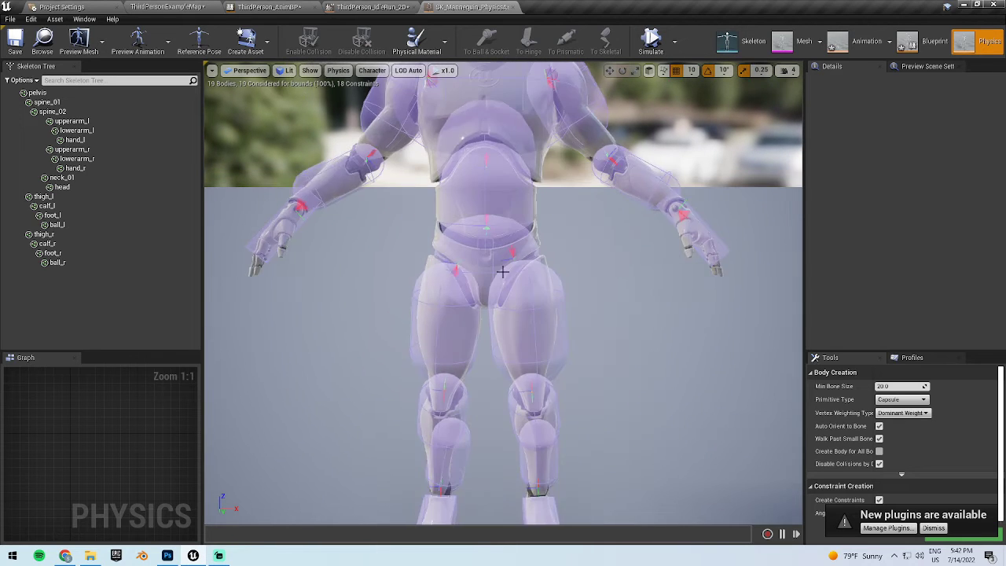
left_click(497, 212)
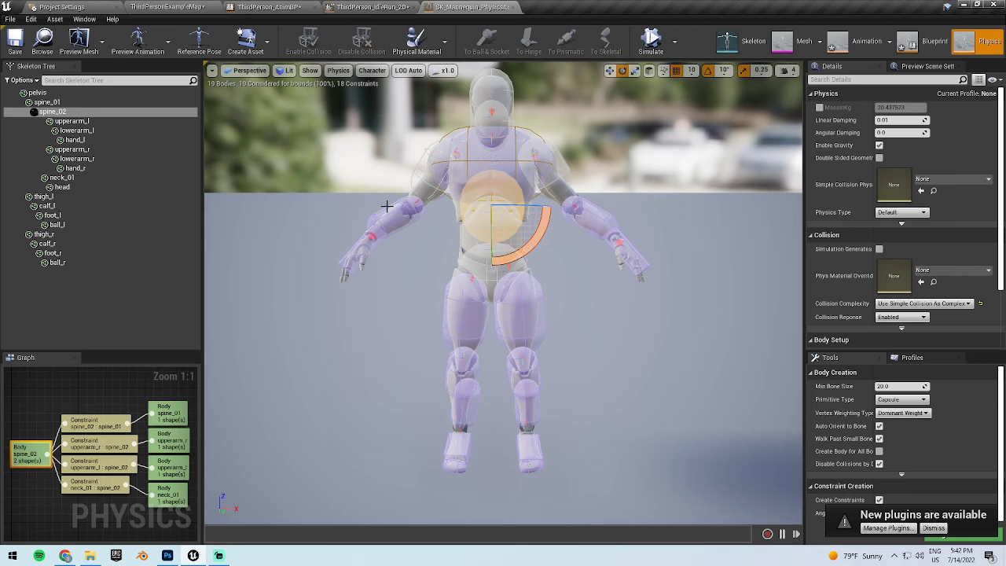
left_click_drag(488, 280, 472, 259)
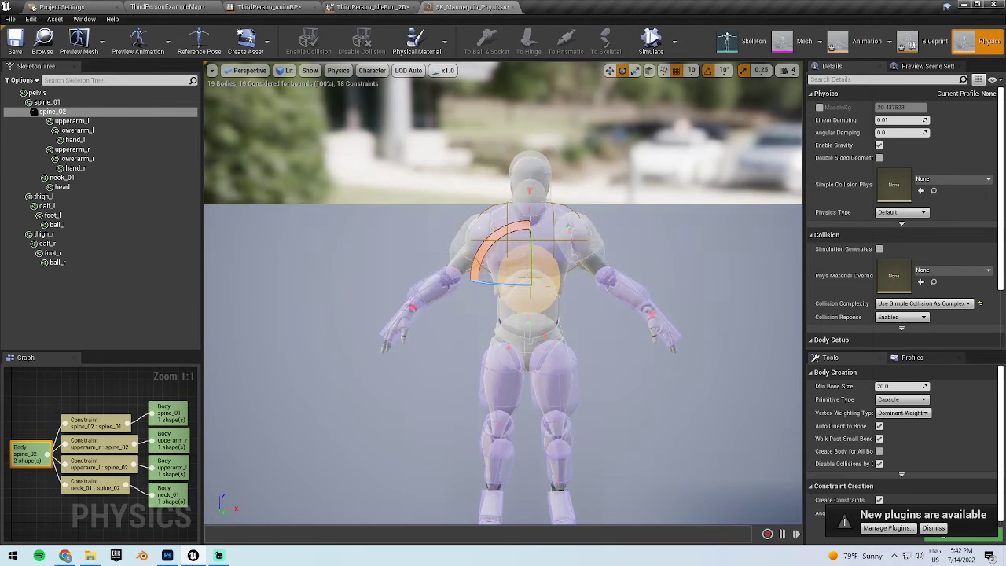
left_click(420, 303)
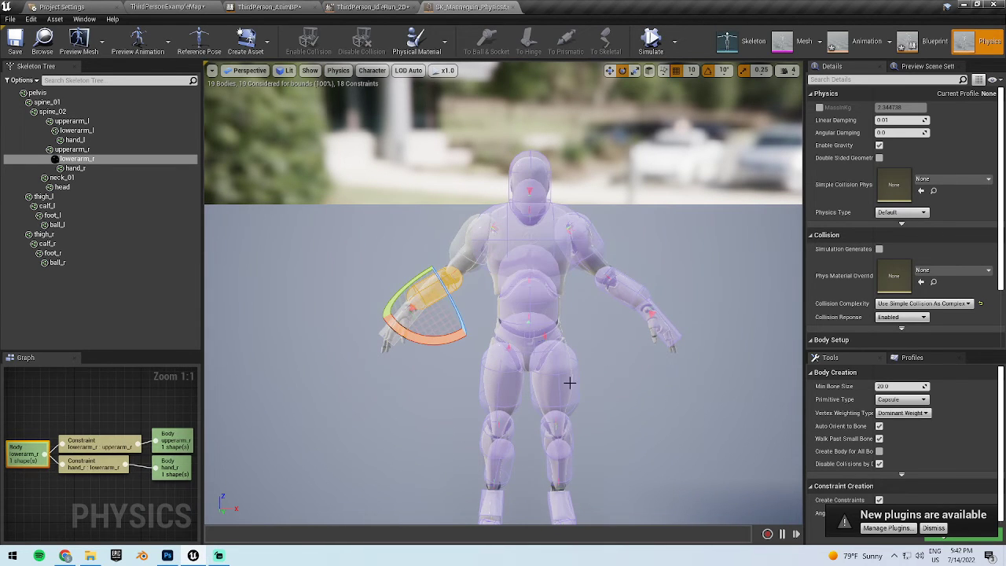
left_click(569, 382)
left_click(495, 396)
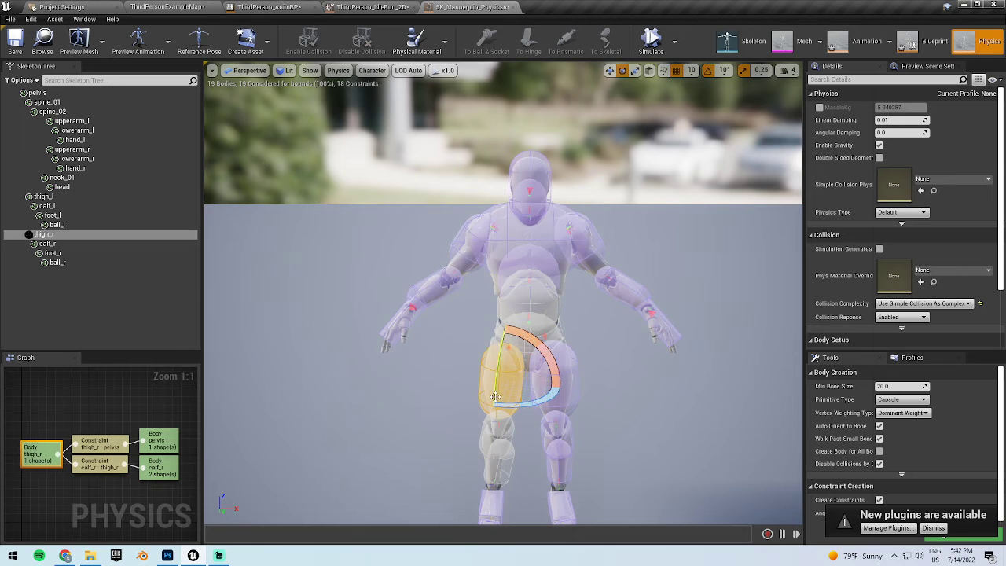
left_click(547, 217)
left_click(629, 322)
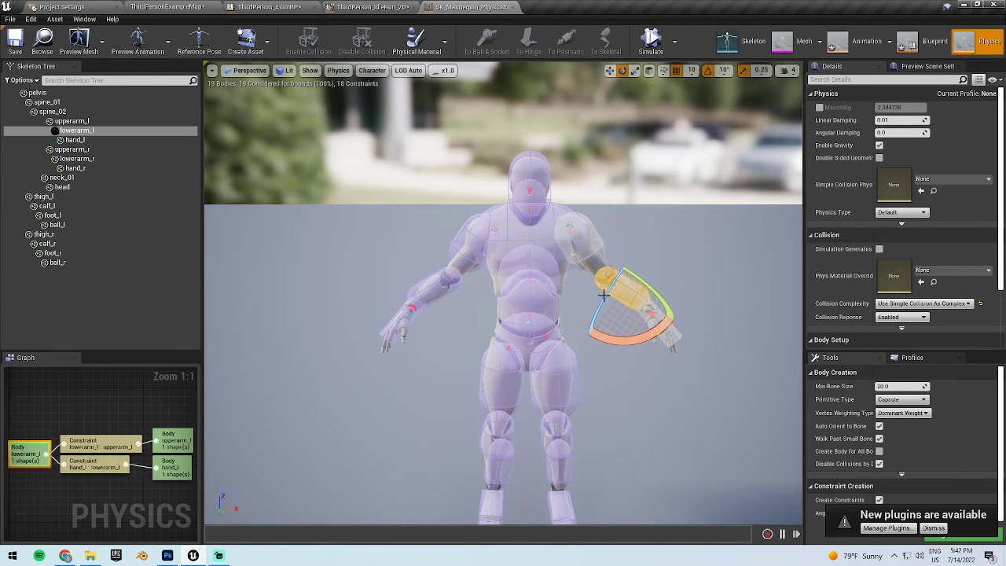
key("f")
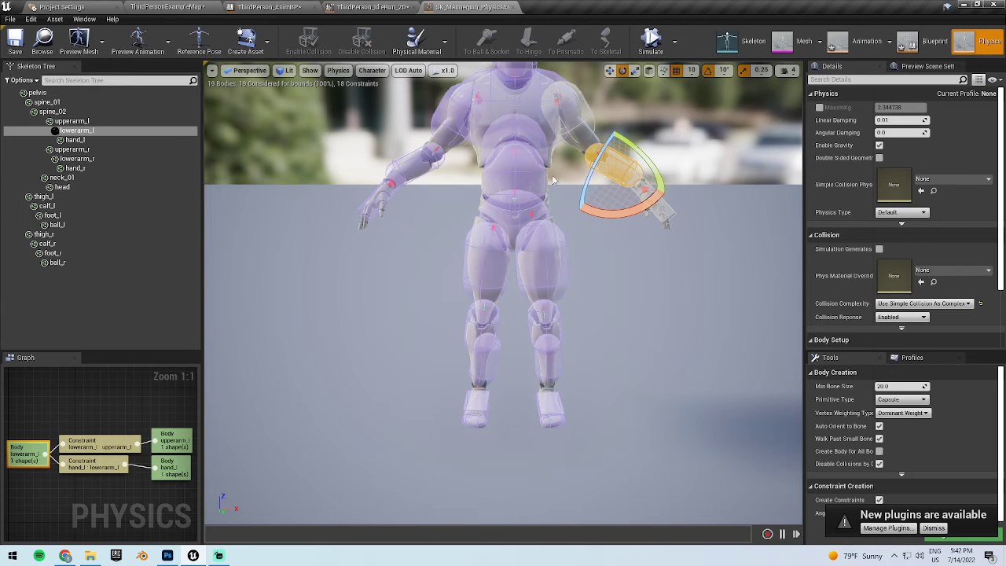
- Select spine_02, arm, hand_r, neck_01, thigh_l, ball_l and ball_r bodies in the Skeleton Tree
scroll(552, 180, "down", 2)
scroll(550, 182, "down", 1)
scroll(544, 184, "down", 2)
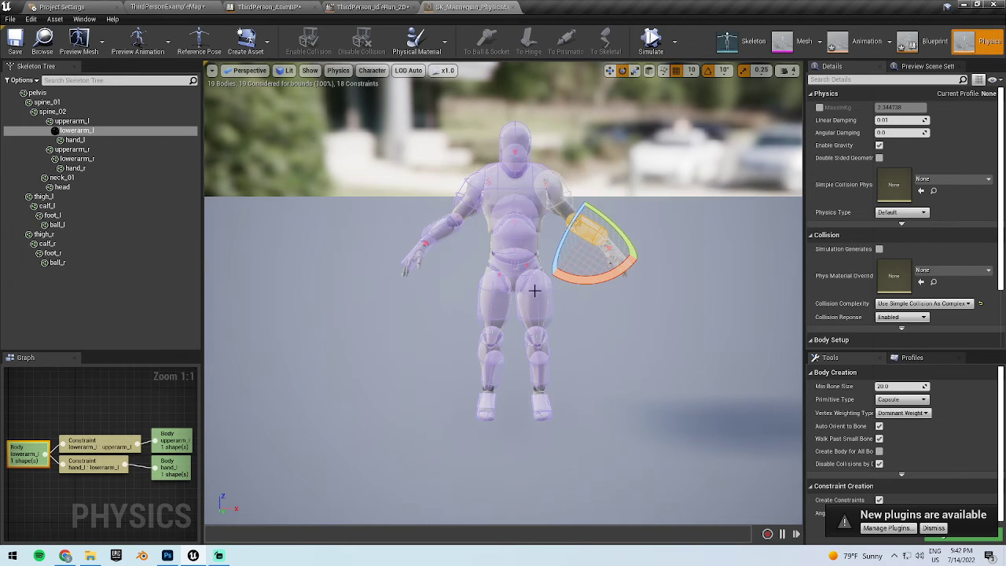
left_click_drag(535, 291, 534, 285)
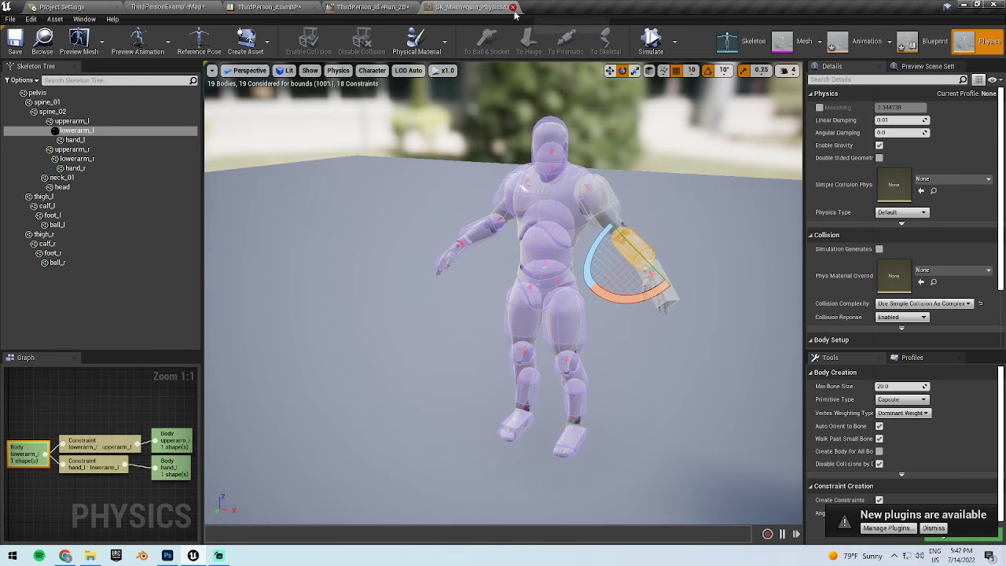
left_click(87, 111)
left_click(85, 120)
left_click(79, 130)
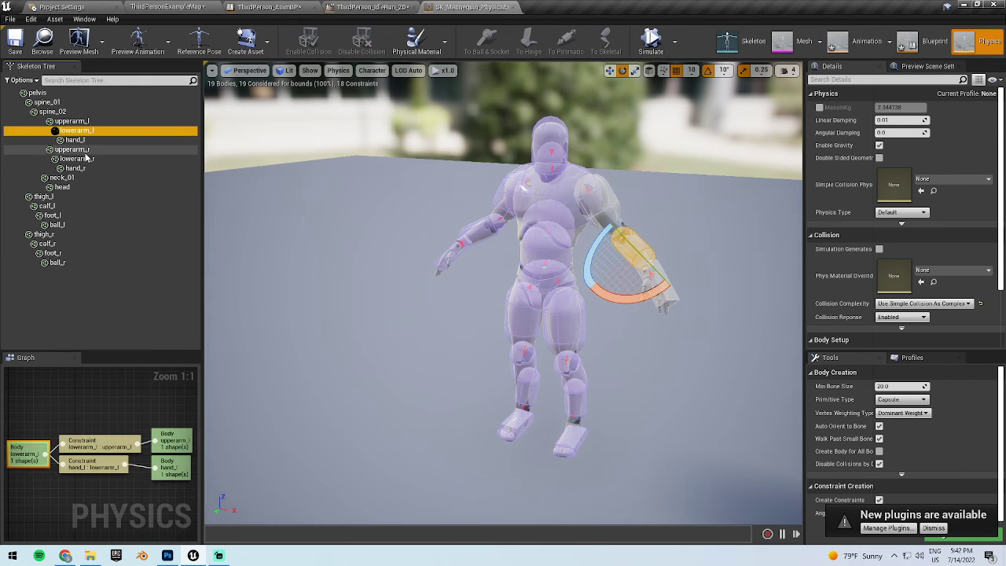
left_click(72, 167)
left_click(63, 177)
left_click(47, 196)
left_click(57, 224)
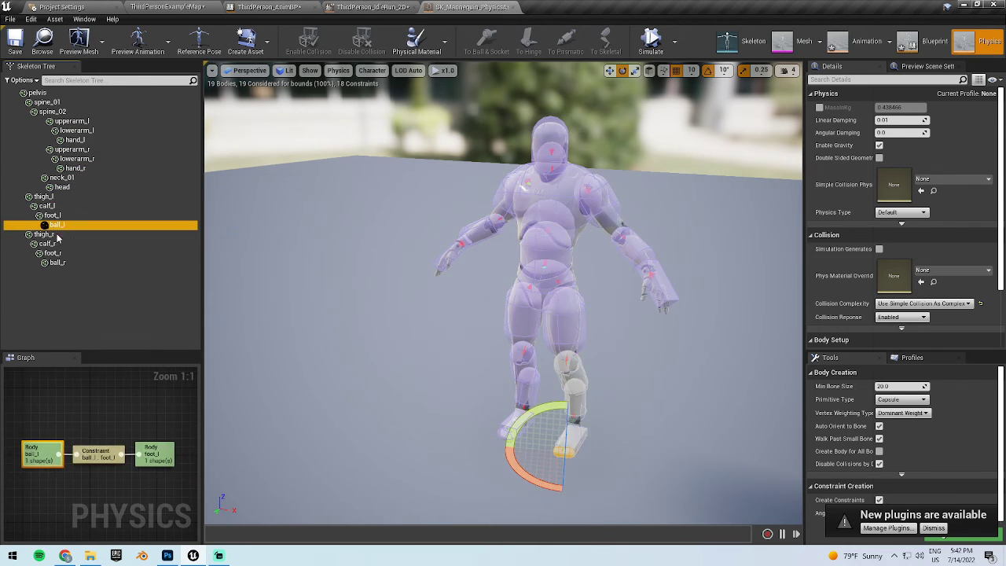
left_click(57, 262)
left_click(224, 7)
- Close the ThirdPerson_AnimBP, ThirdPerson_IdleRun_2D and Project Settings tabs, keeping ThirdPersonExampleMap
left_click(267, 7)
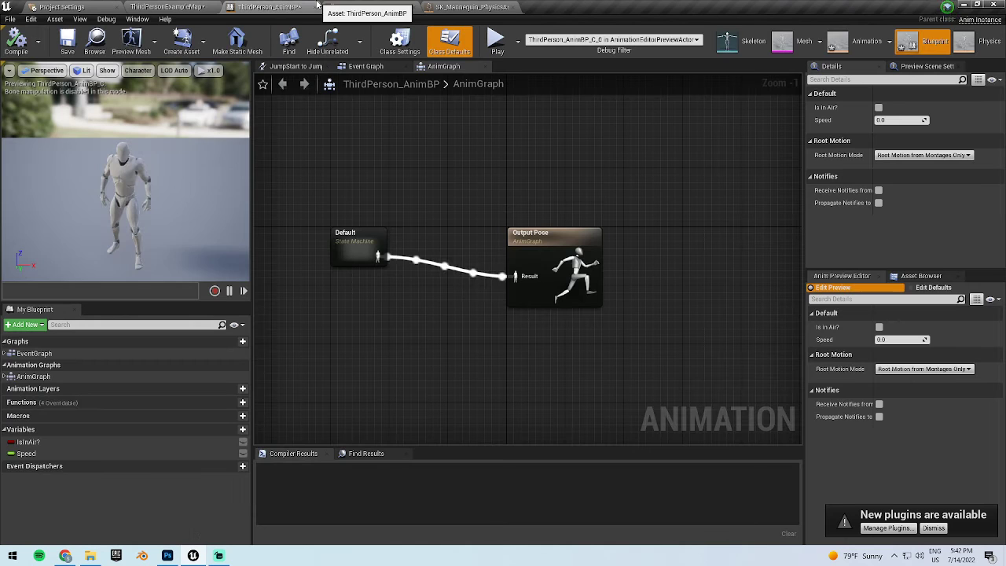
left_click(212, 7)
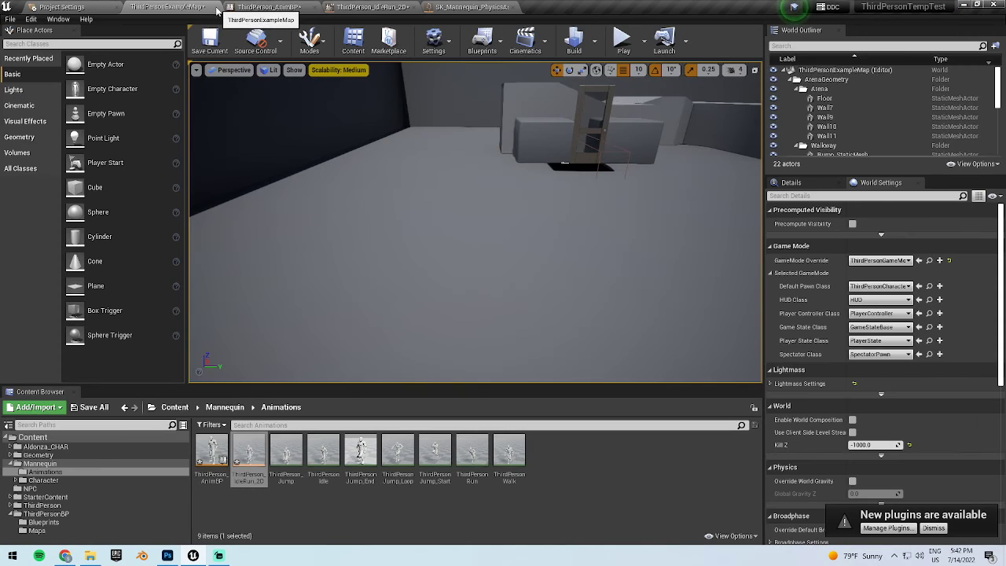
left_click(271, 7)
left_click(313, 8)
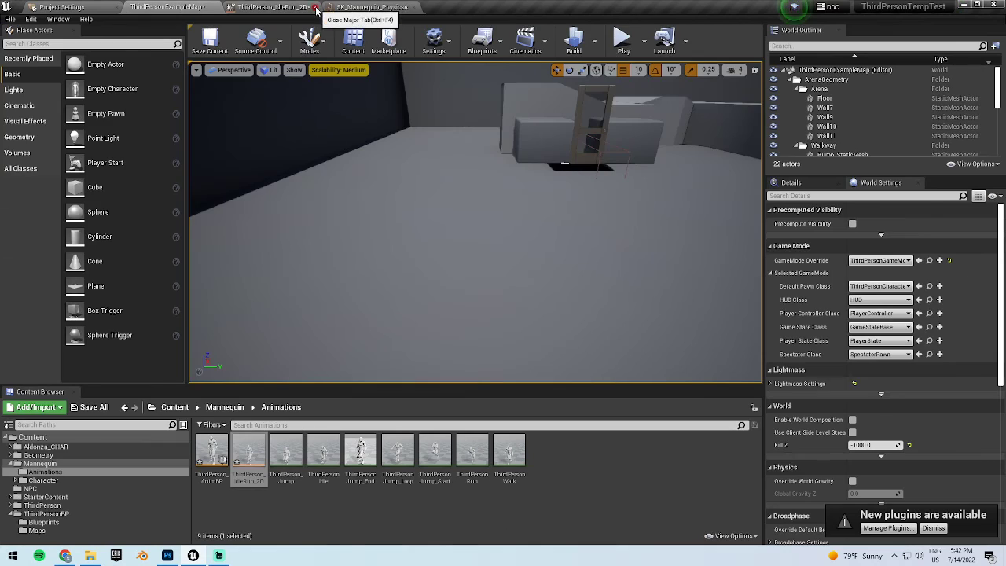
left_click(116, 9)
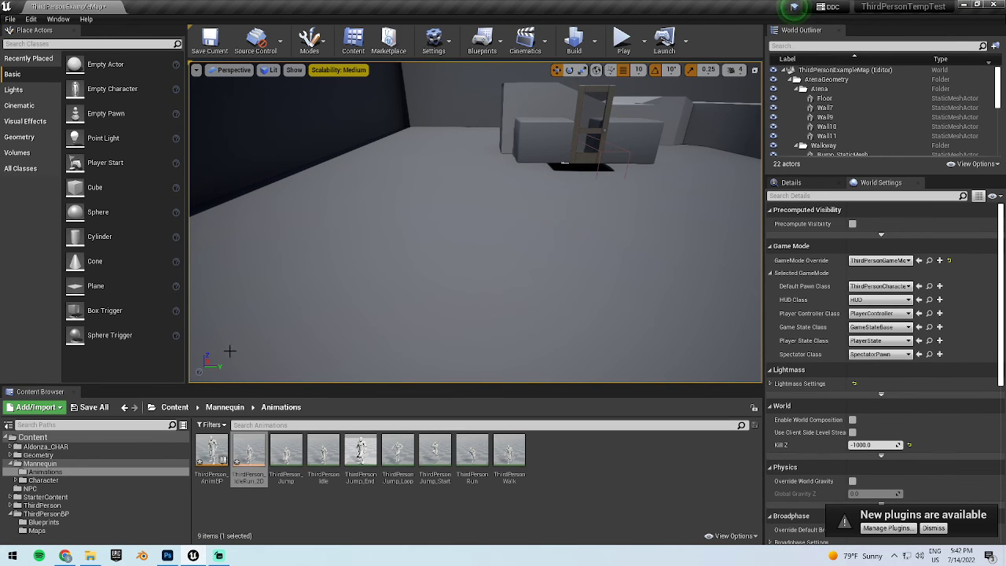